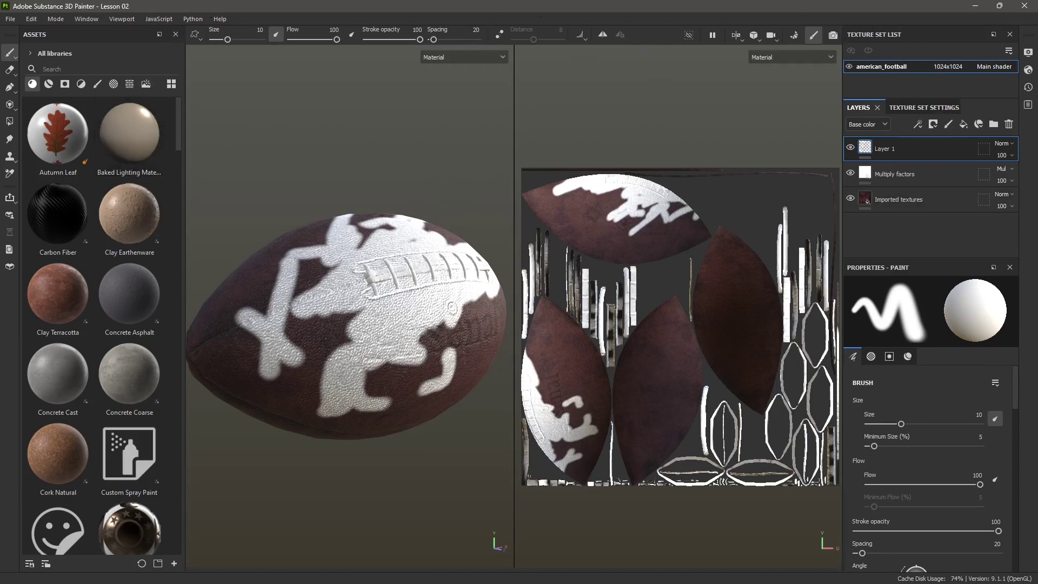
Display the fill properties of the Imported textures layer.
left_click(10, 19)
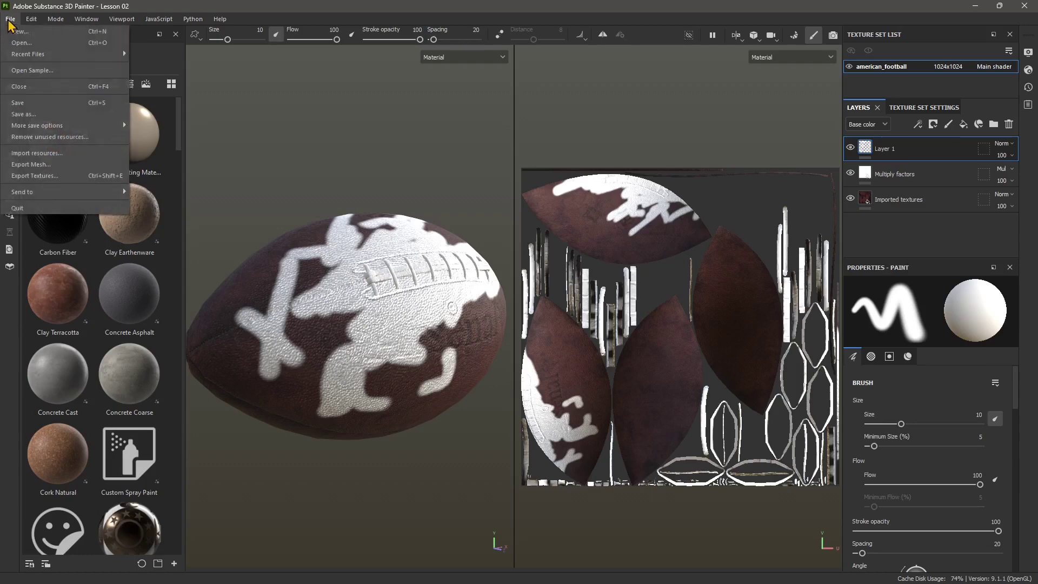
mouse_move(31, 19)
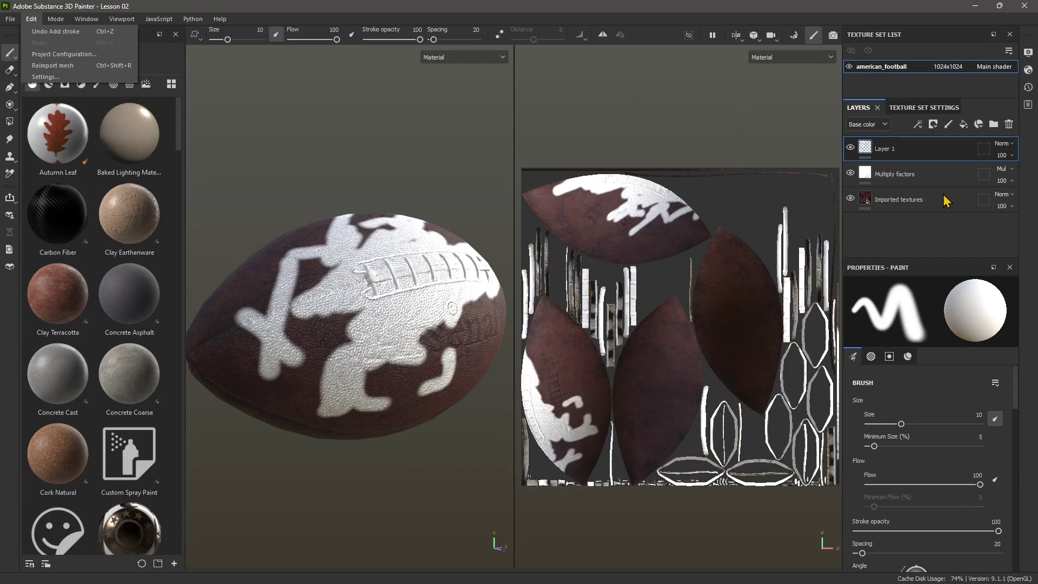
left_click(926, 212)
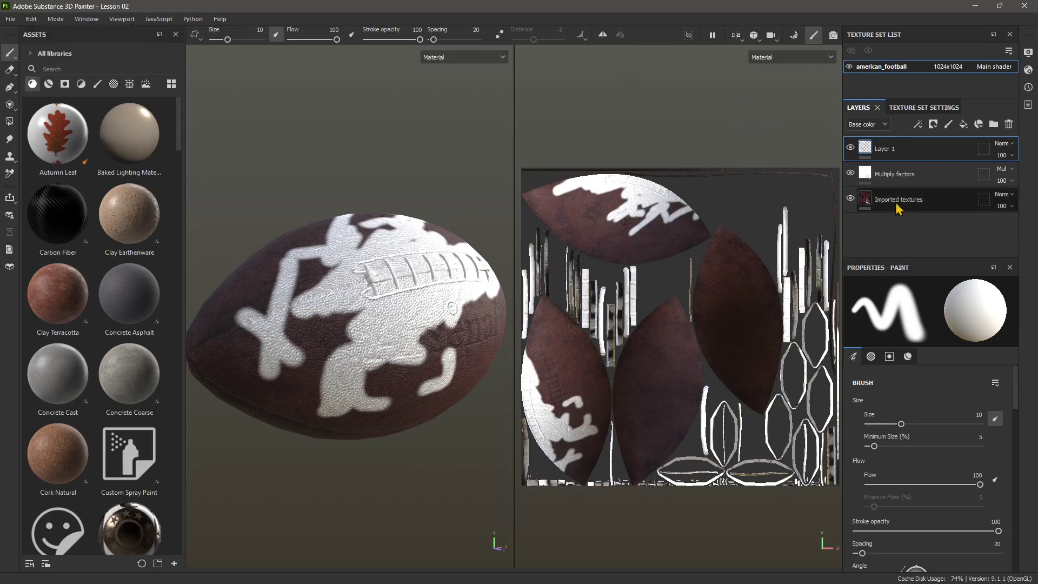
left_click(887, 199)
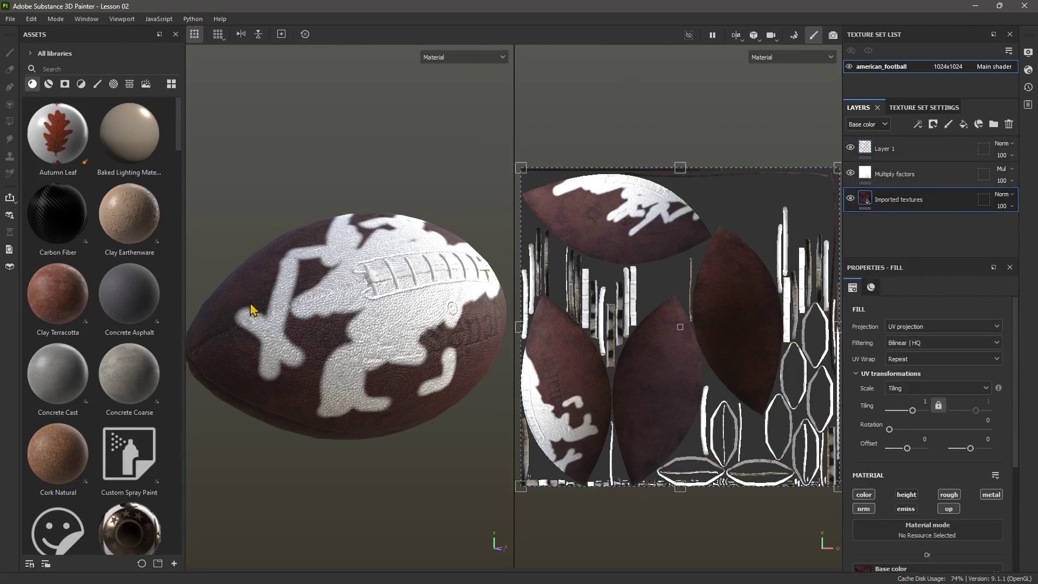
Close the football project without saving its changes and open the PreviewSphere sample project.
left_click(10, 18)
mouse_move(48, 54)
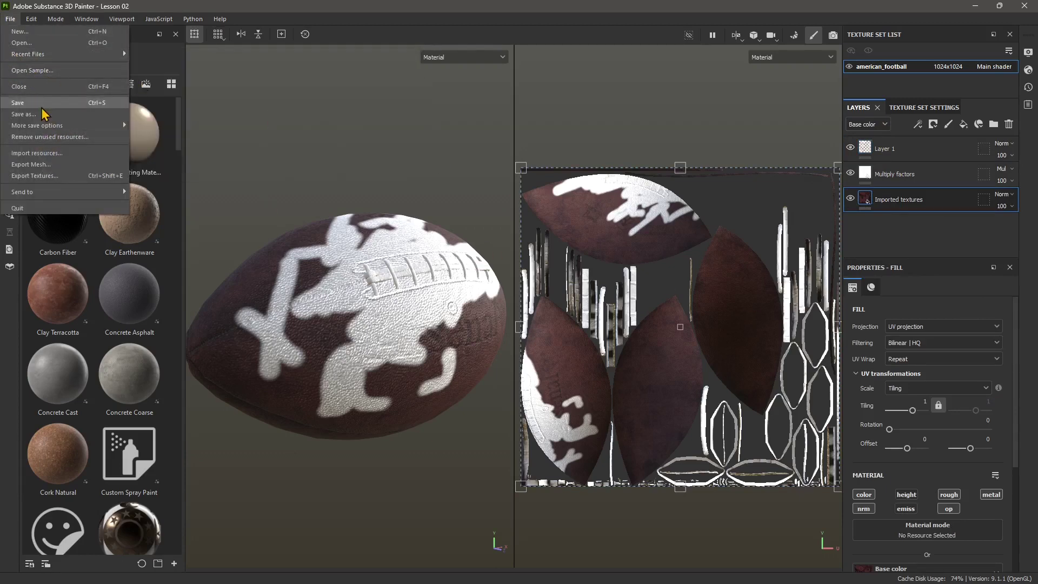
left_click(24, 86)
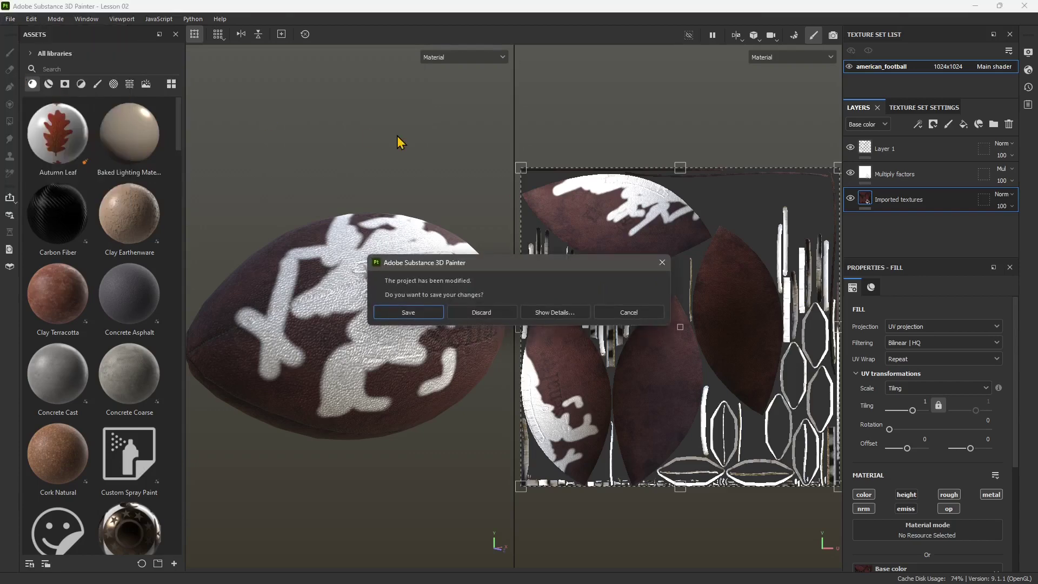
left_click(483, 313)
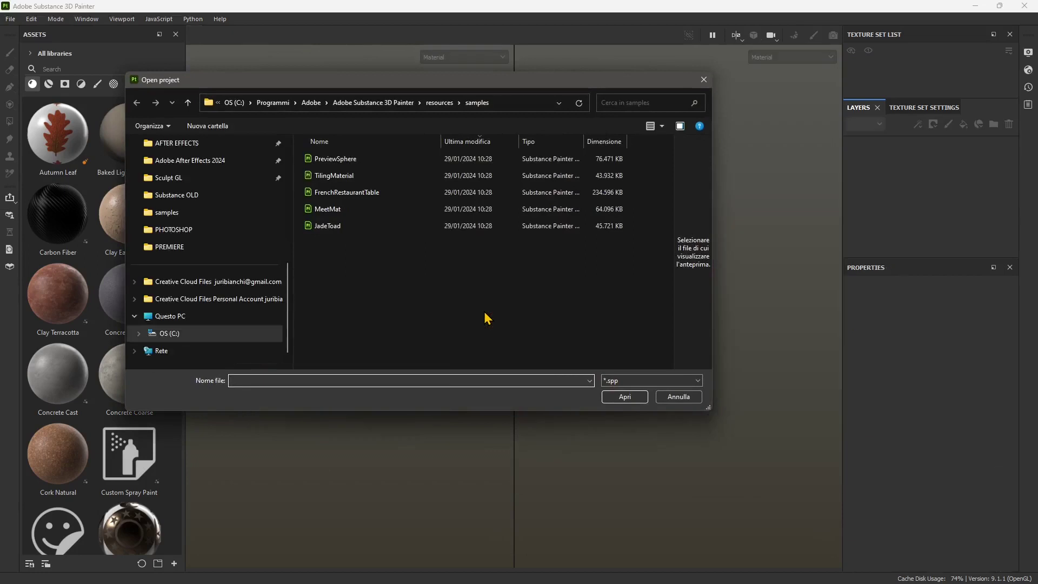
left_click(320, 162)
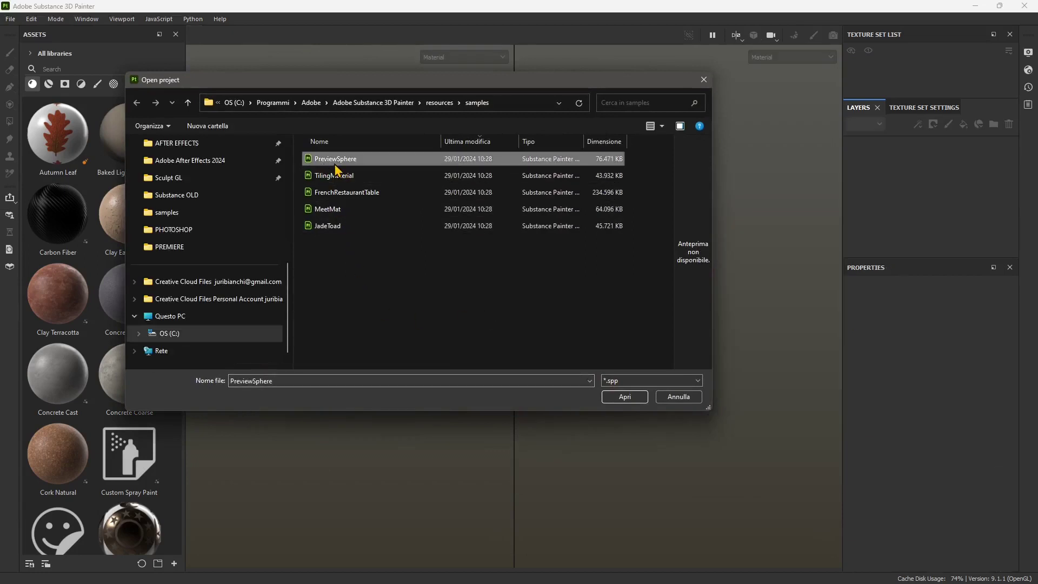
left_click(624, 397)
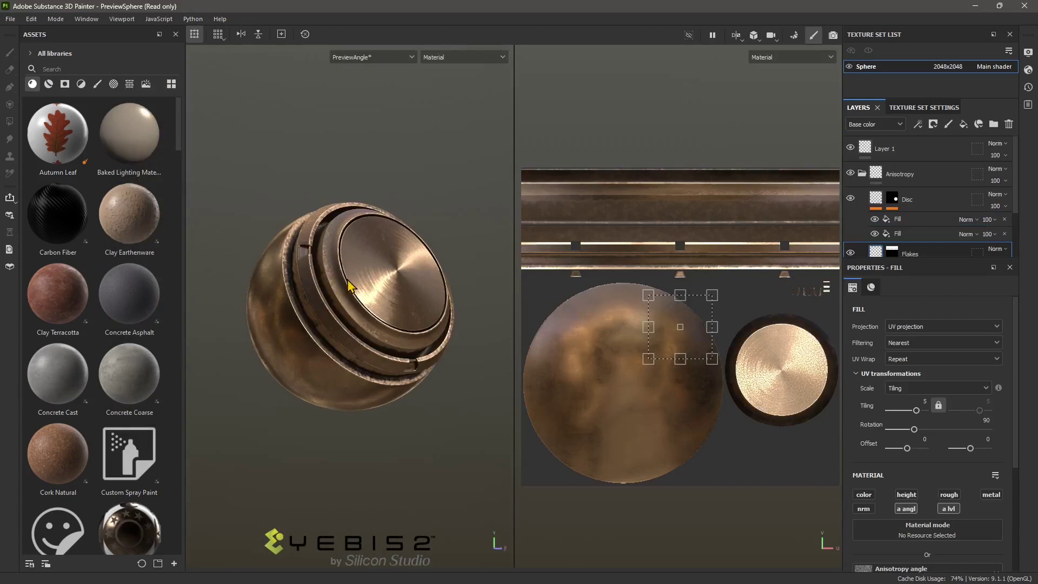
left_click(403, 193)
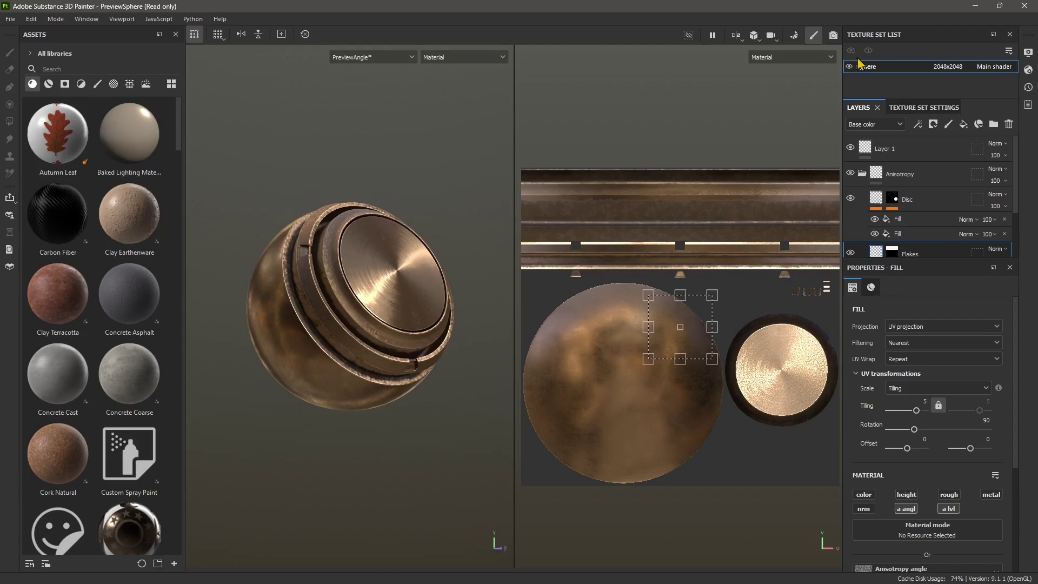
Enlarge the texture set list and the layer stack area so all layers fit.
left_click_drag(883, 98, 883, 145)
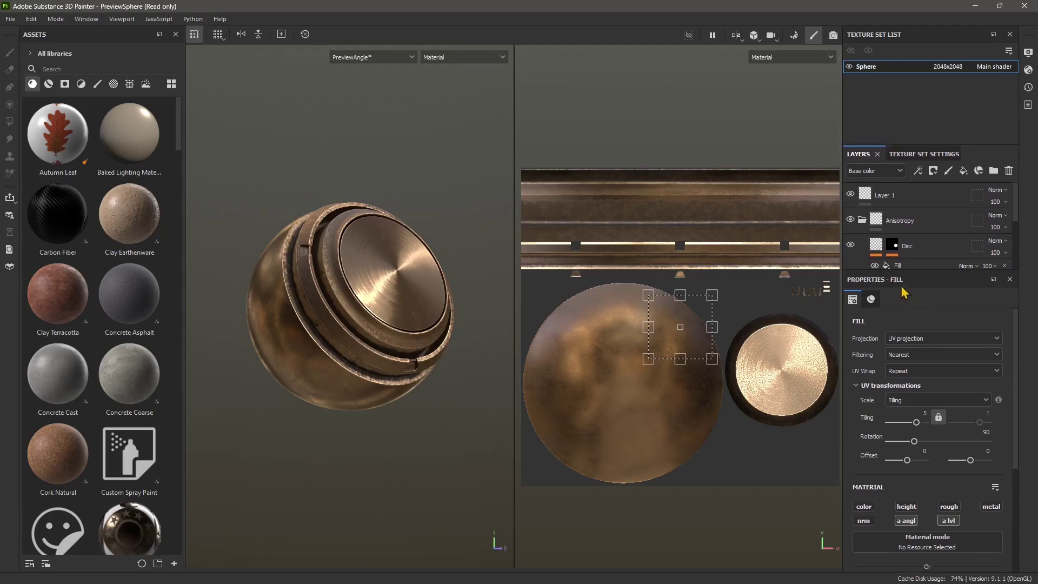
left_click_drag(922, 274, 928, 398)
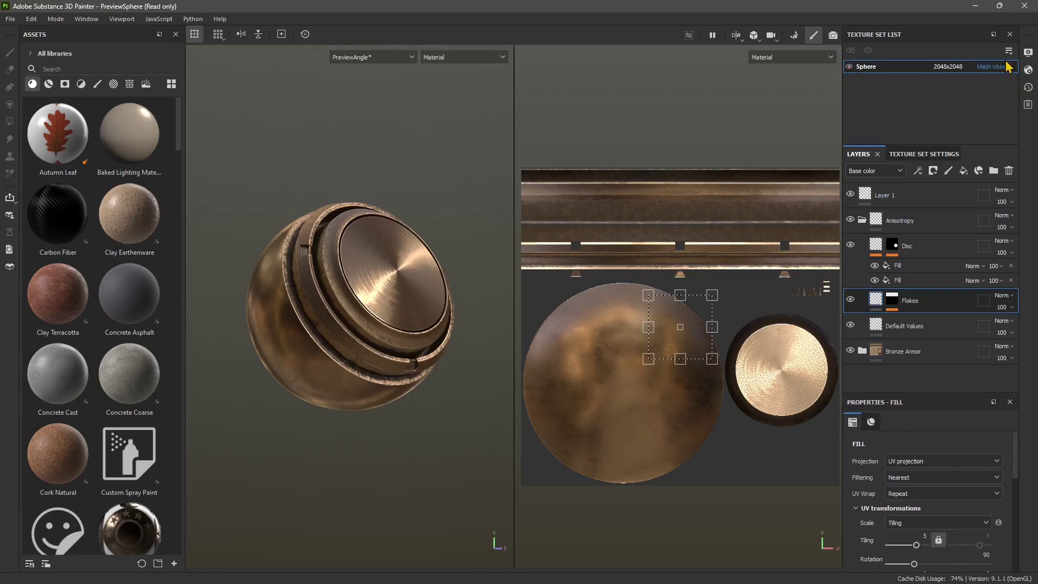
Toggle the Sphere texture set's visibility off and back on twice.
left_click(850, 66)
left_click(850, 67)
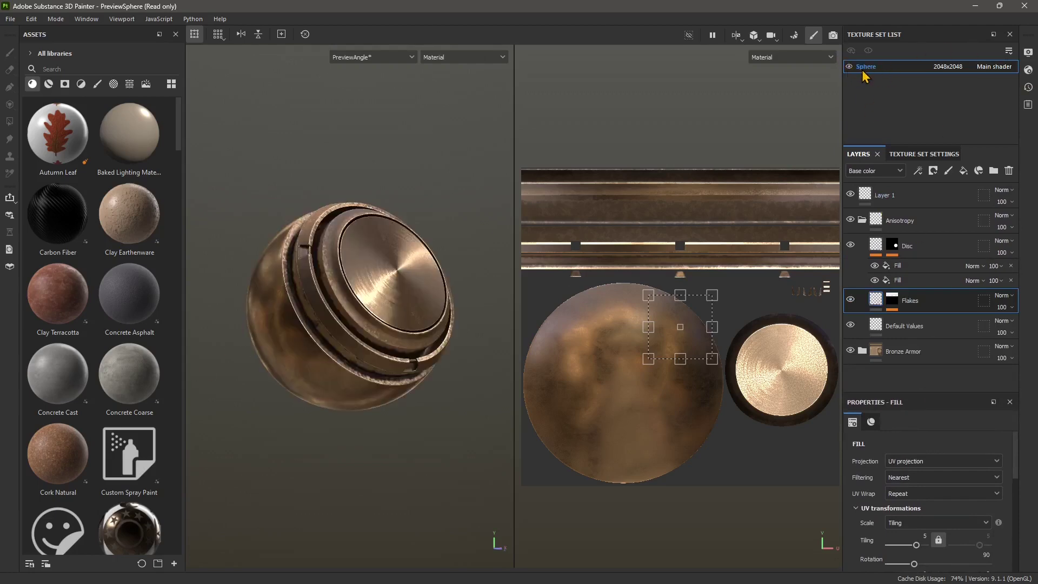
left_click(850, 66)
left_click(850, 66)
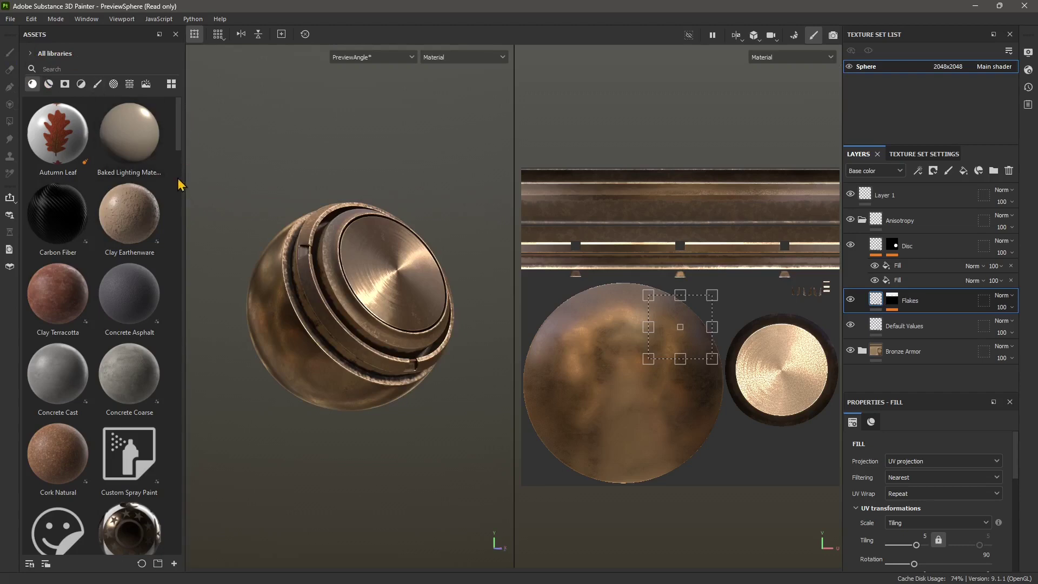
Clear the material type filter and limit the asset library to the Project assets.
left_click_drag(178, 139, 181, 100)
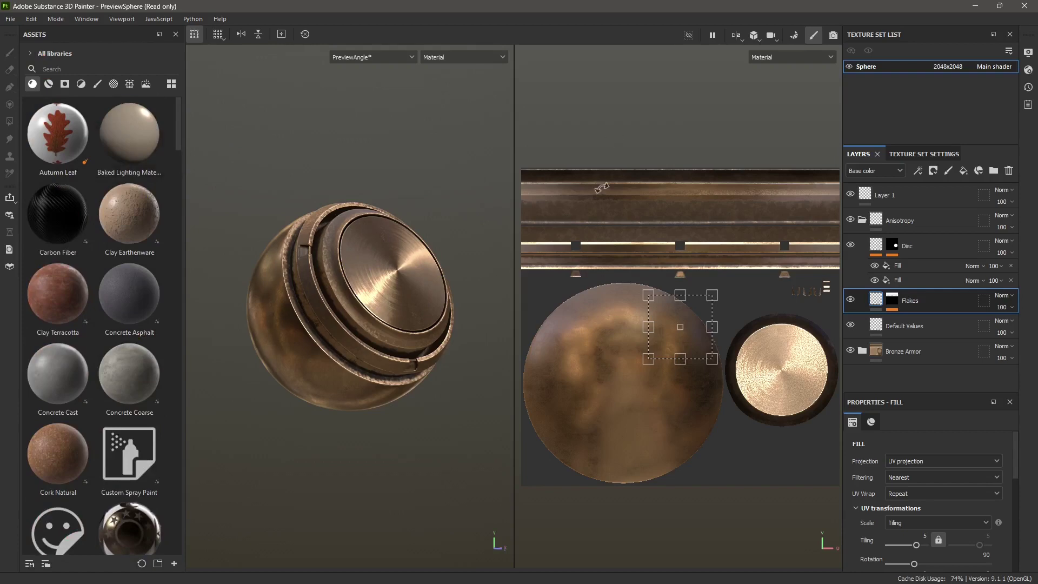
left_click(31, 53)
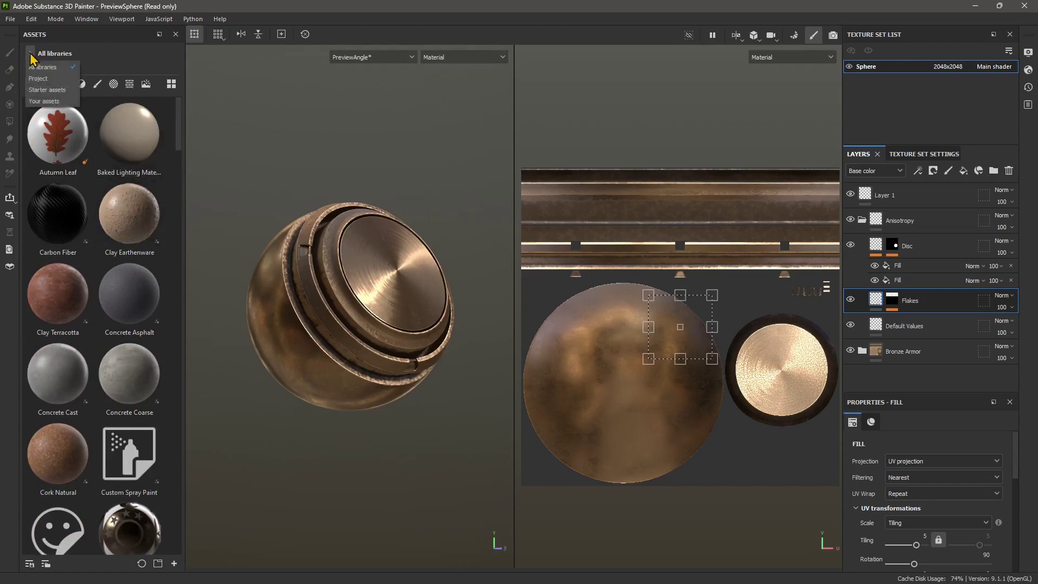
left_click(42, 78)
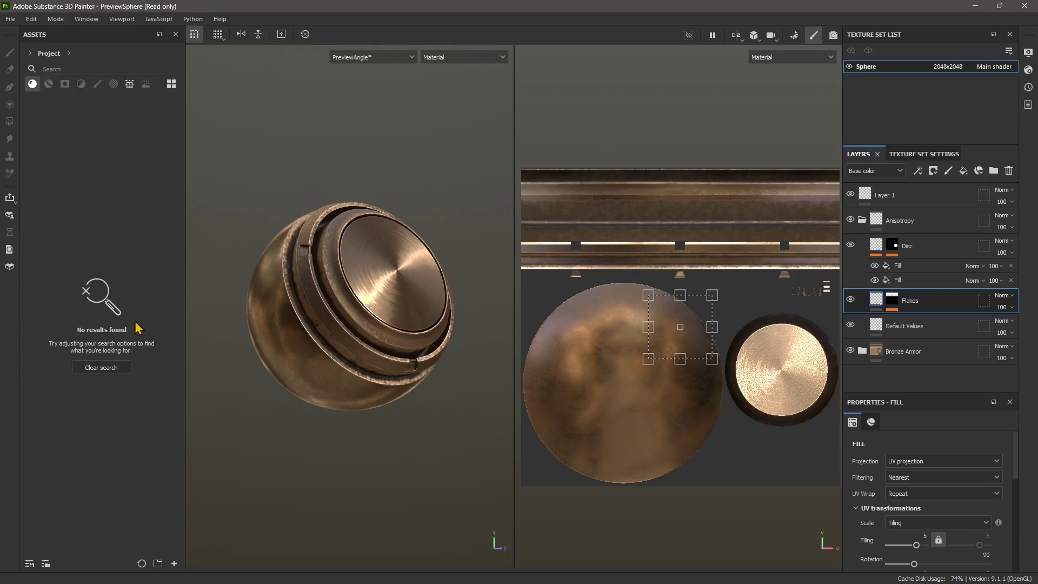
left_click(101, 368)
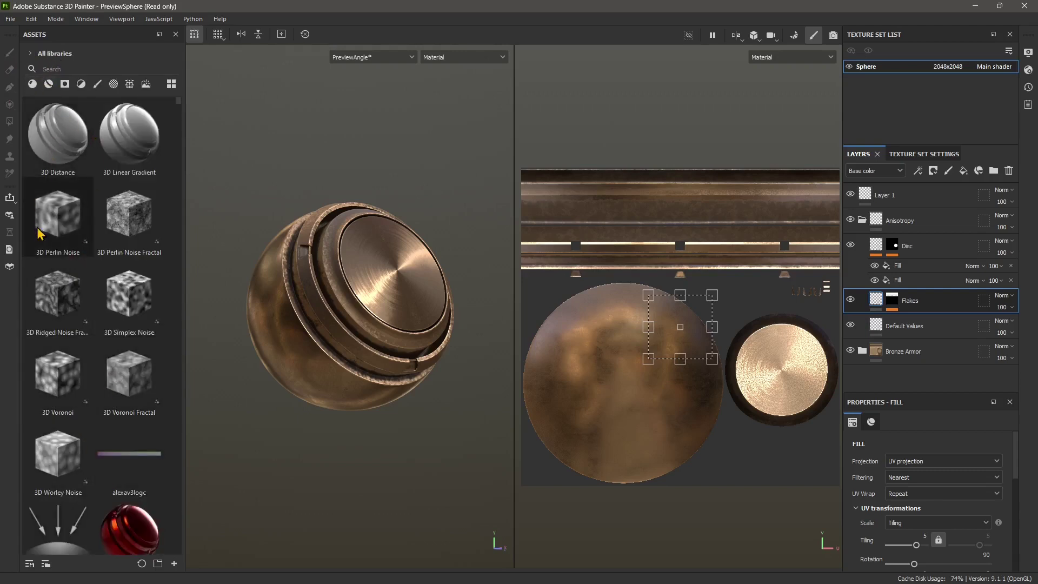
left_click(34, 53)
left_click(50, 83)
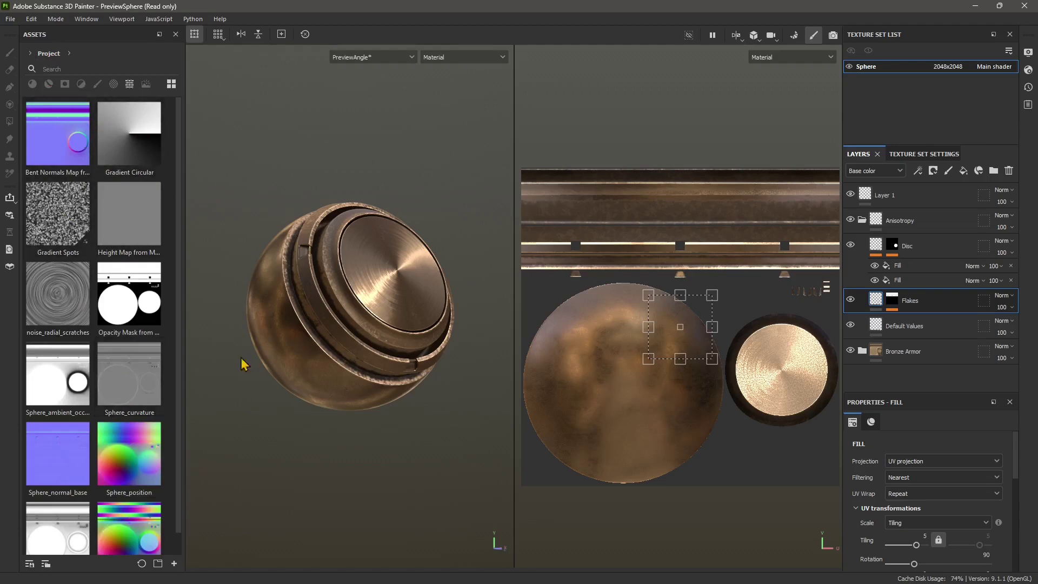
Browse the project's textures, including the gradients, the opacity mask and the baked Sphere mesh maps.
scroll(129, 376, "down", 1)
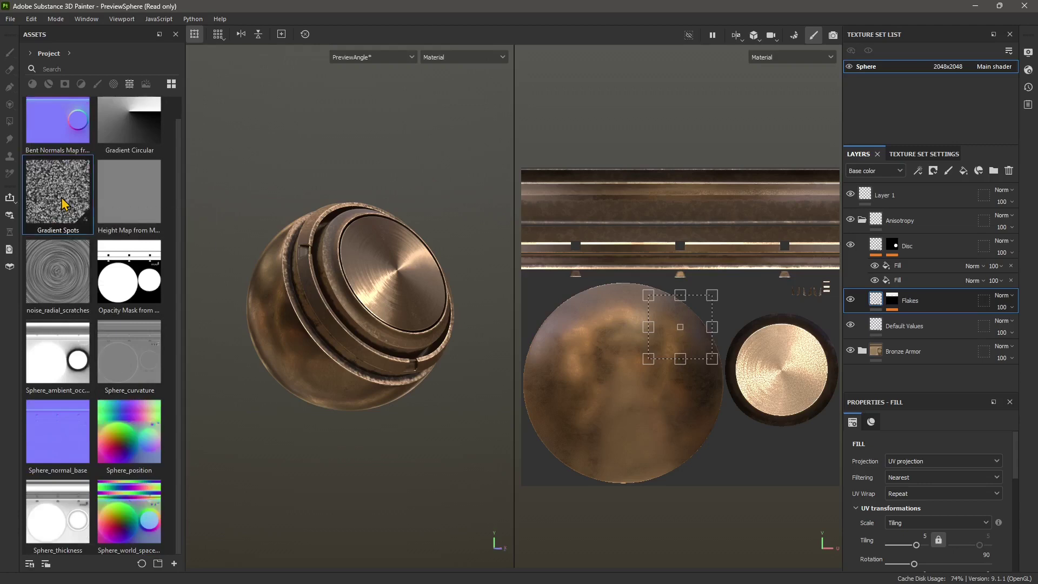
scroll(61, 204, "up", 1)
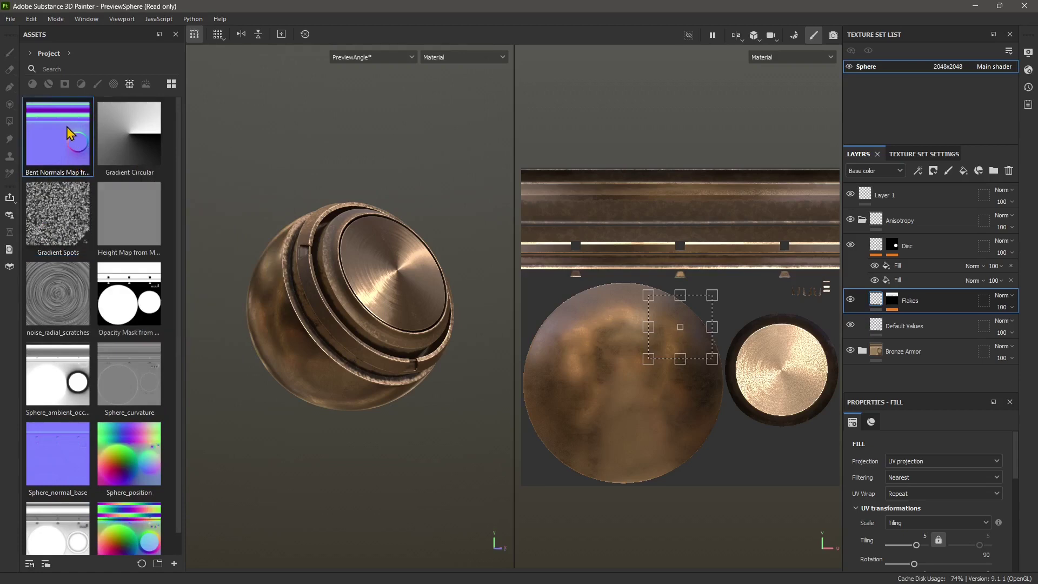
mouse_move(69, 217)
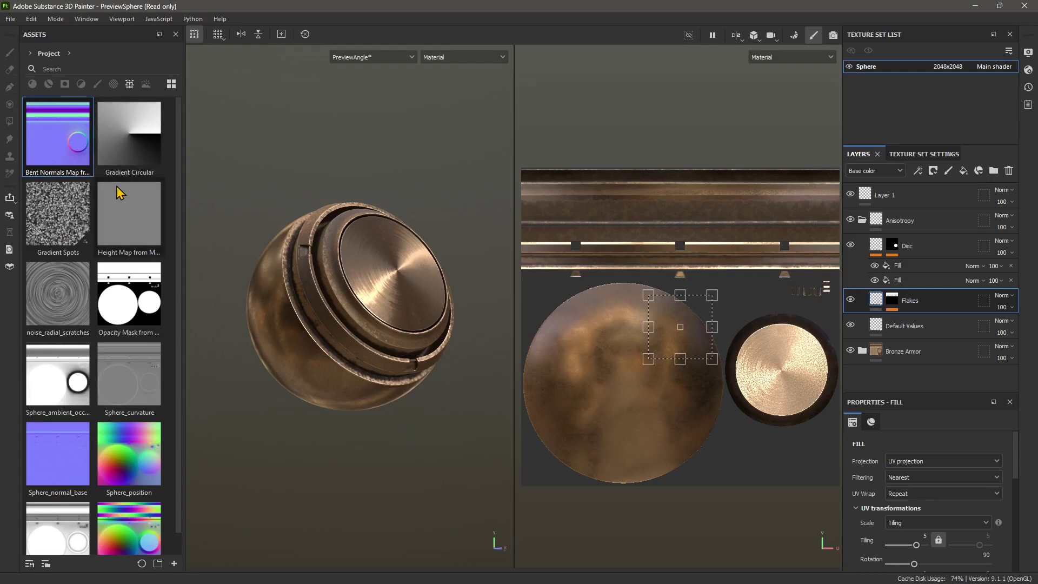
left_click(140, 139)
mouse_move(139, 140)
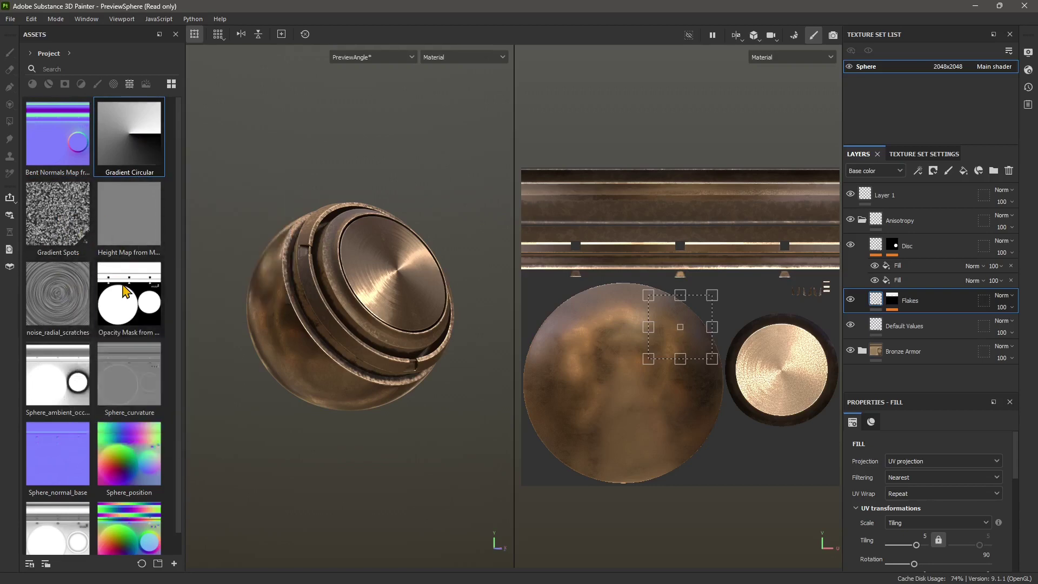
left_click(116, 303)
scroll(73, 427, "down", 1)
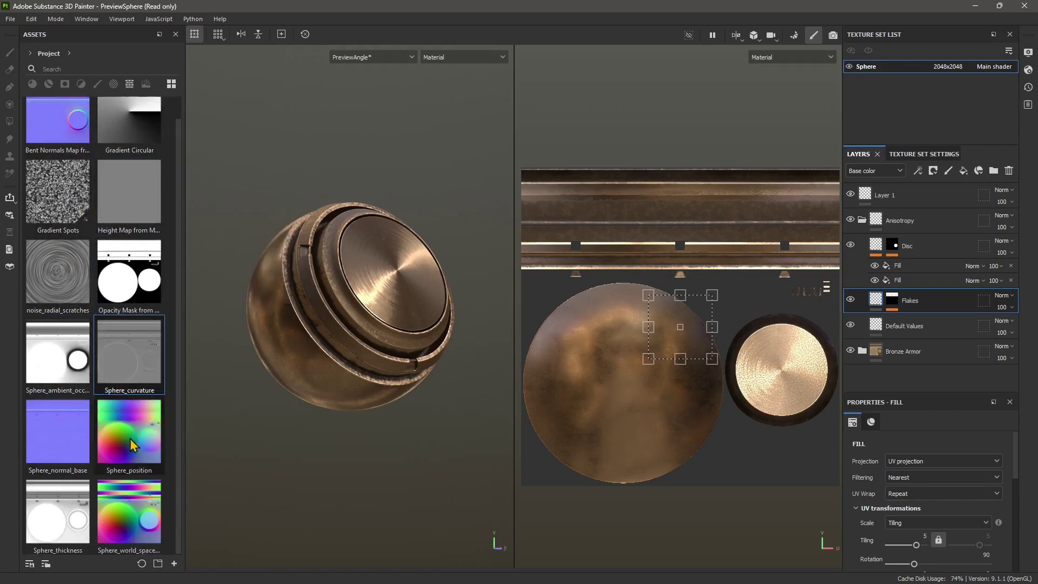
left_click(73, 432)
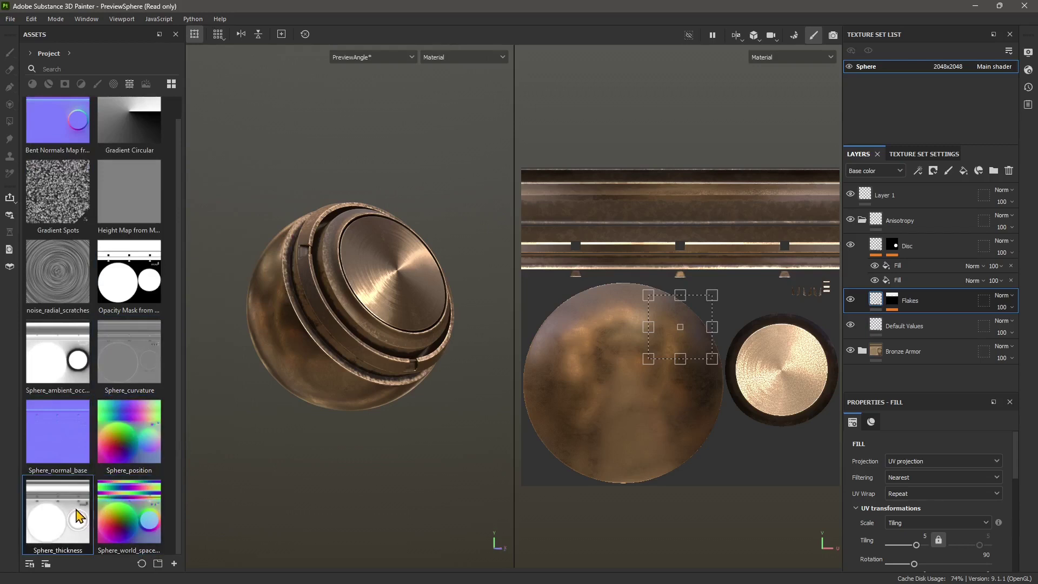
scroll(85, 436, "up", 1)
Preview the bent normals map of the Sphere mesh at larger size and select it among the project assets.
mouse_move(76, 427)
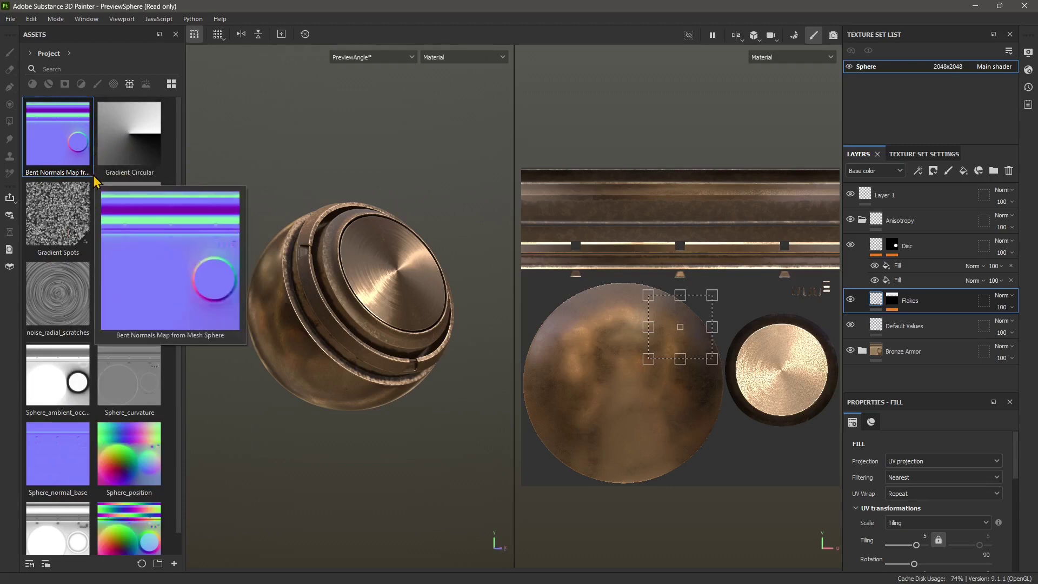
mouse_move(81, 172)
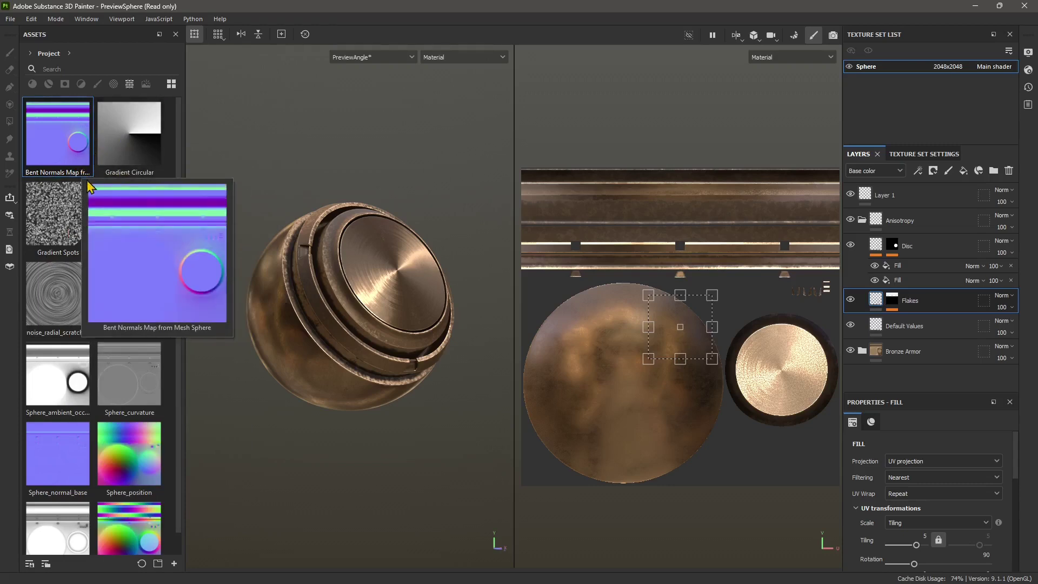
mouse_move(144, 197)
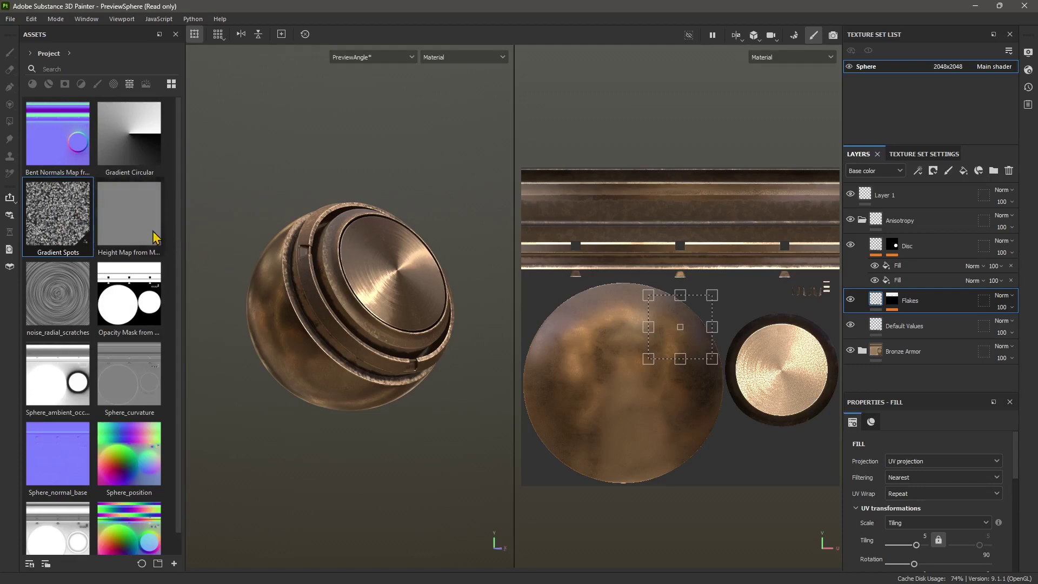
left_click(79, 145)
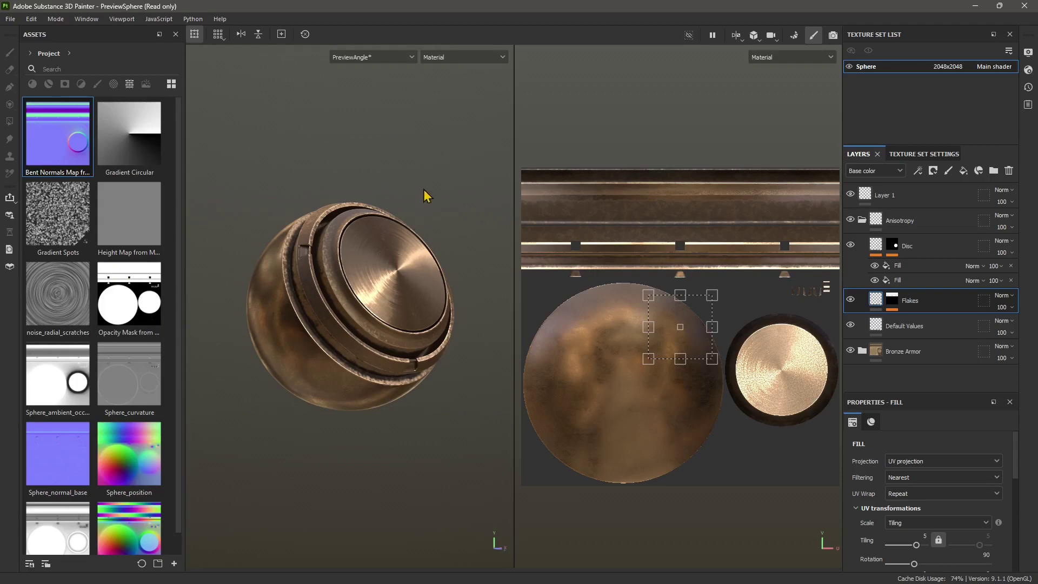
left_click(362, 190)
Open the display settings and review the environment, camera and viewport options, returning to the environment section.
left_click(1029, 54)
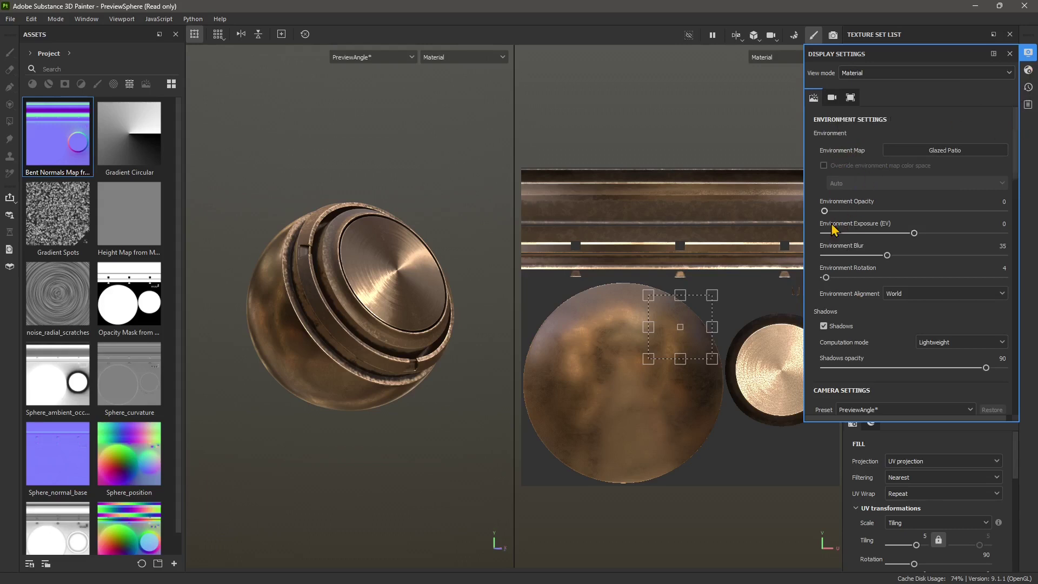
scroll(862, 233, "down", 3)
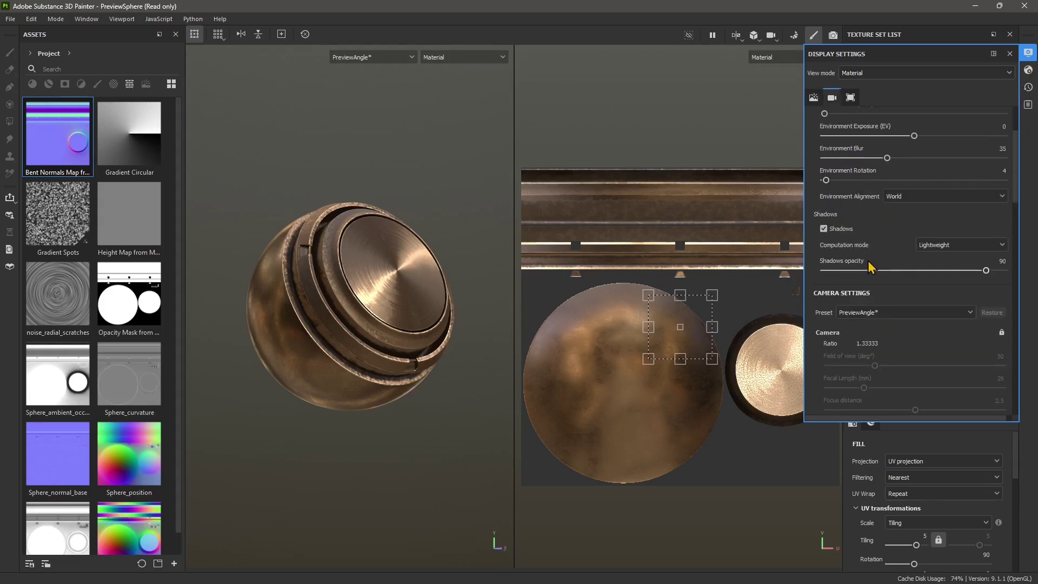
scroll(873, 292, "down", 6)
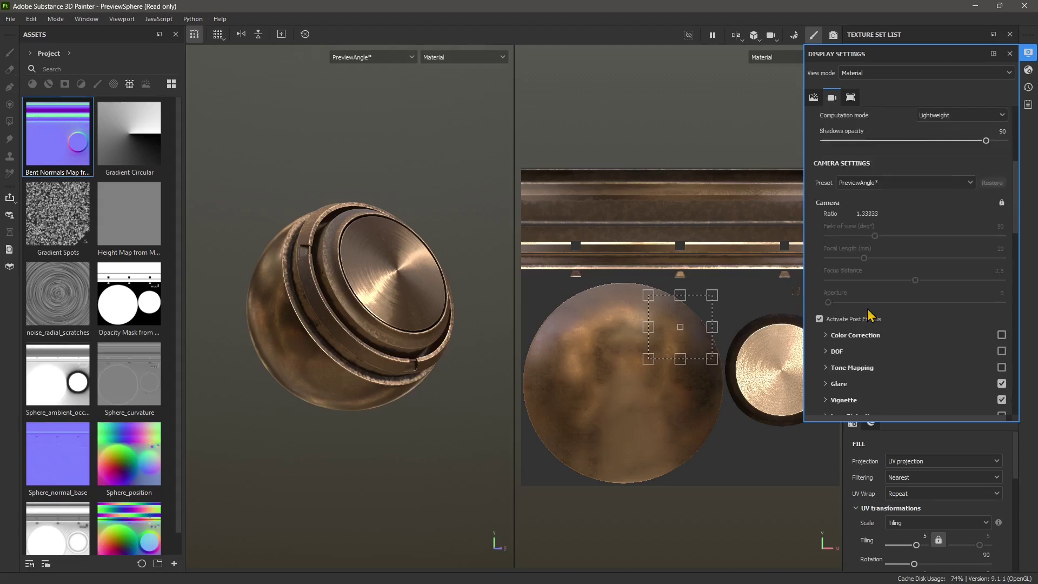
scroll(876, 281, "down", 10)
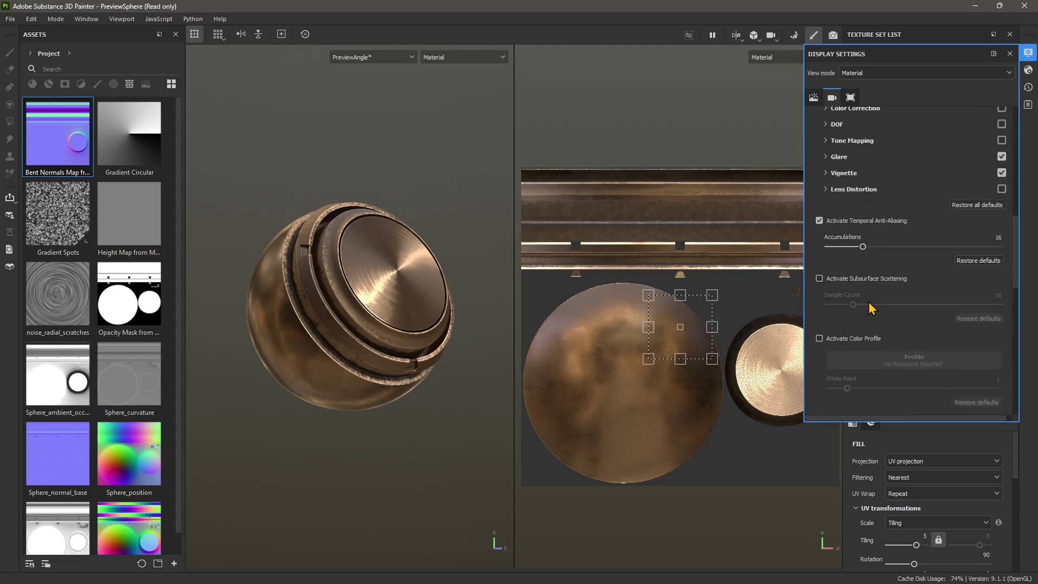
left_click(833, 98)
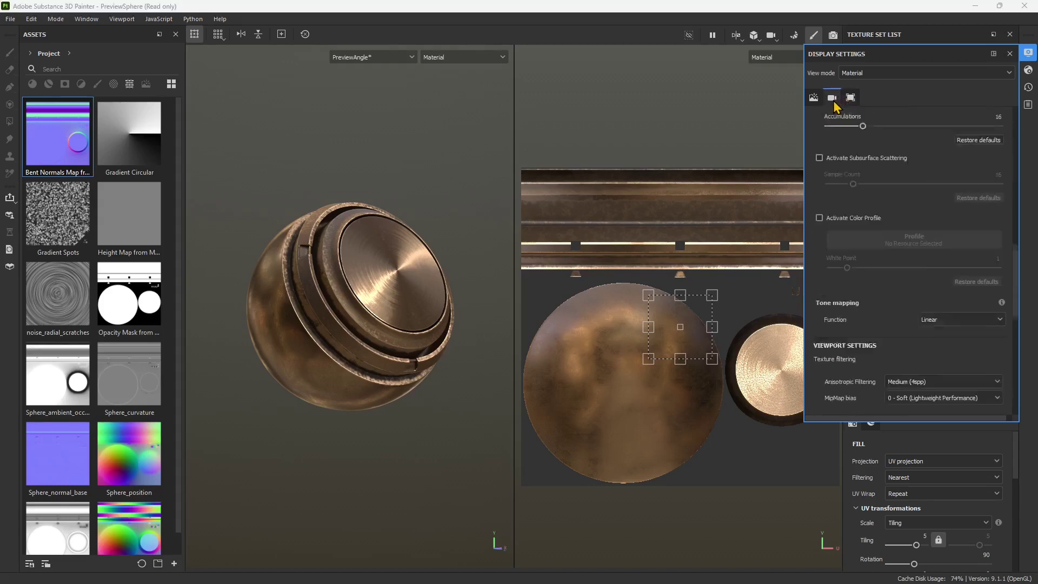
left_click(814, 97)
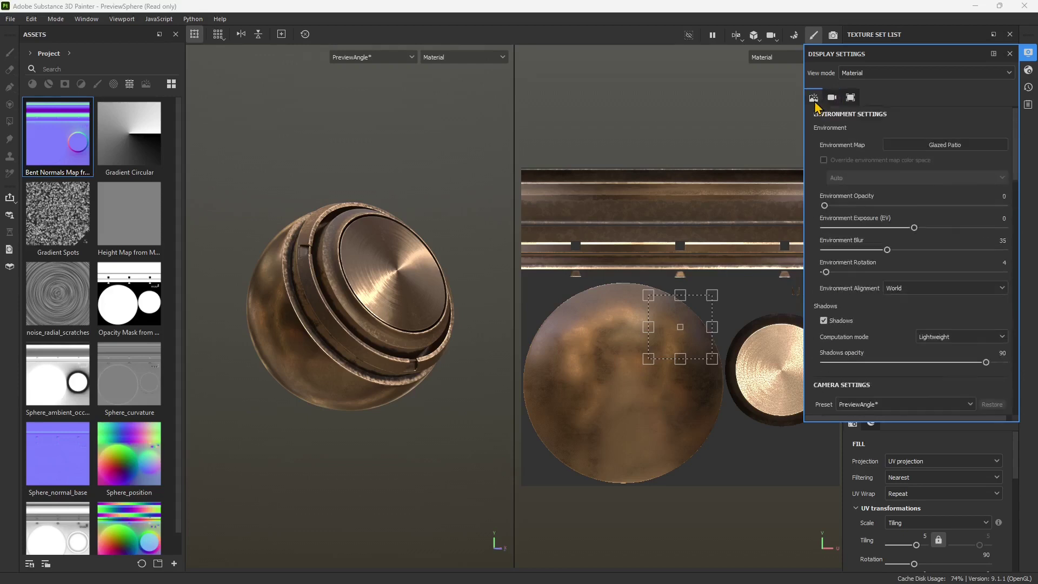
Look through the camera and viewport sections of the display settings once more and end on the environment settings.
left_click(833, 98)
left_click(851, 97)
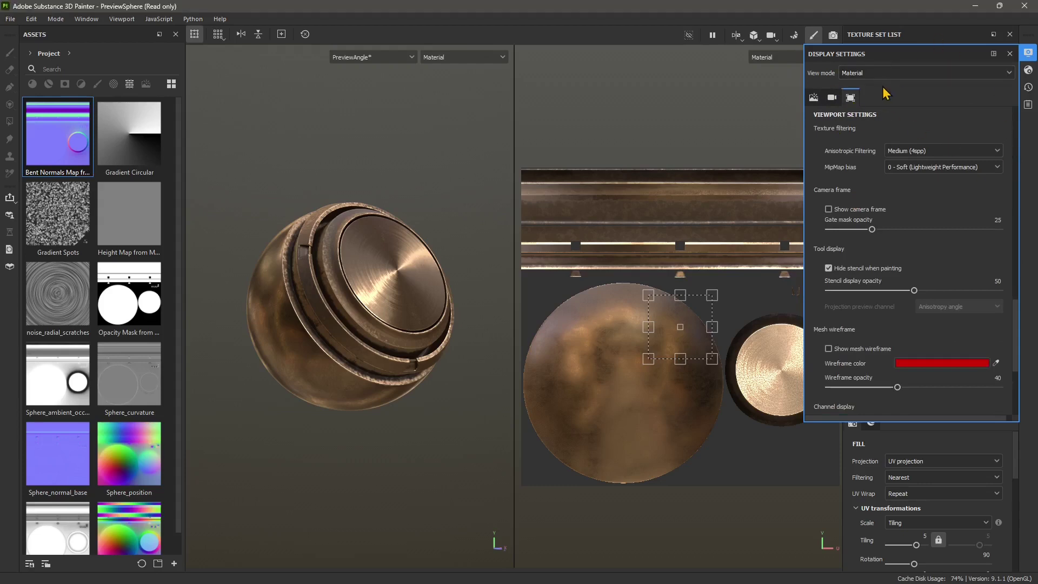
left_click(832, 98)
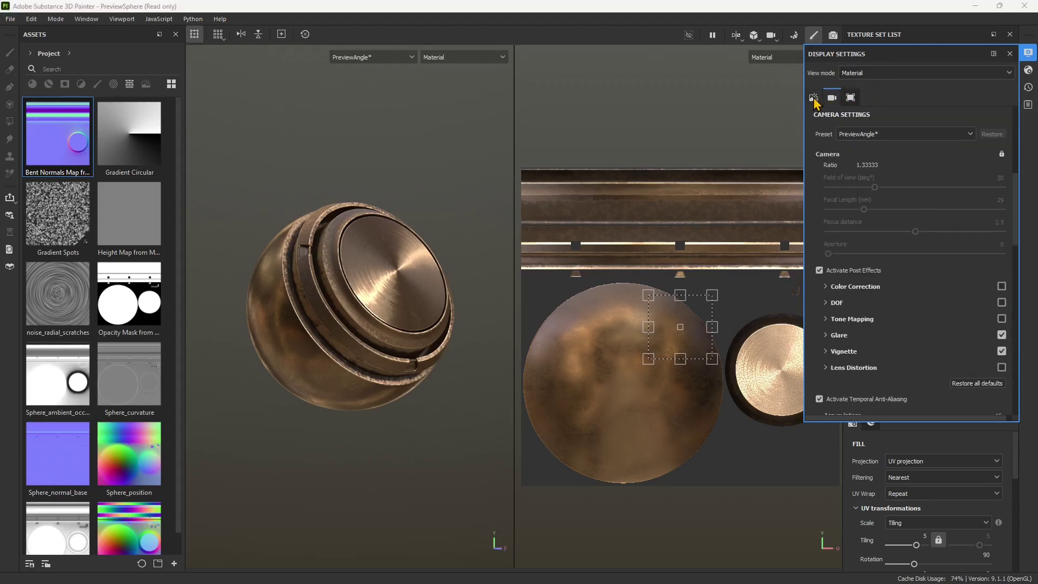
left_click(814, 99)
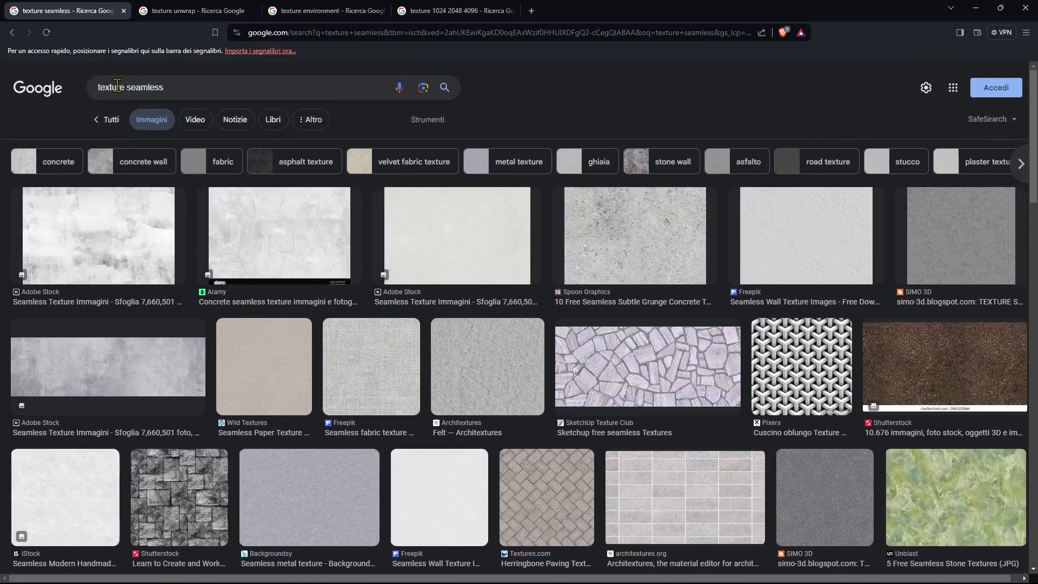
Switch to the web browser and examine the image results for "texture seamless", marking the search words.
left_click(111, 87)
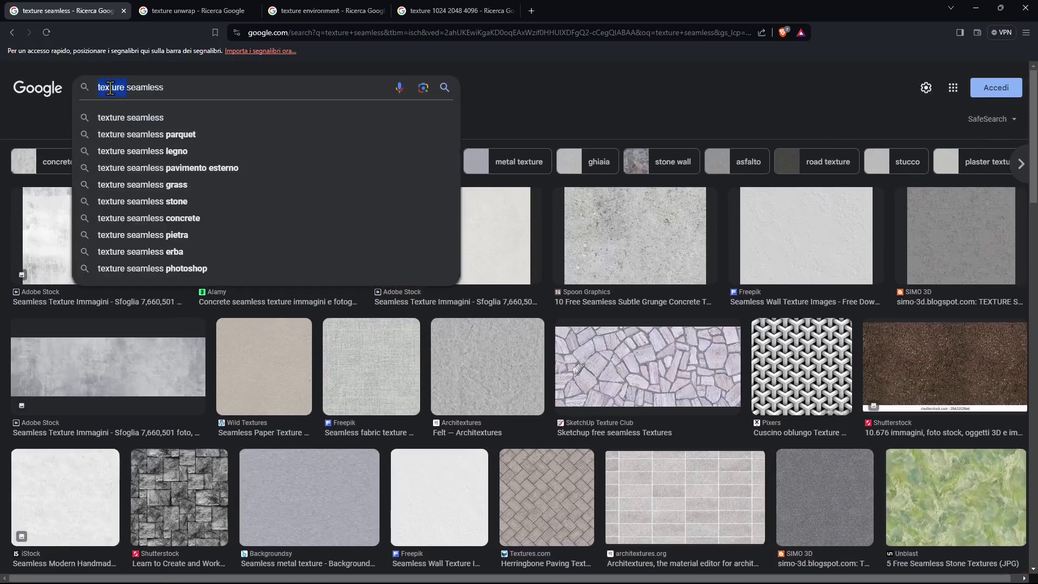
left_click(136, 91)
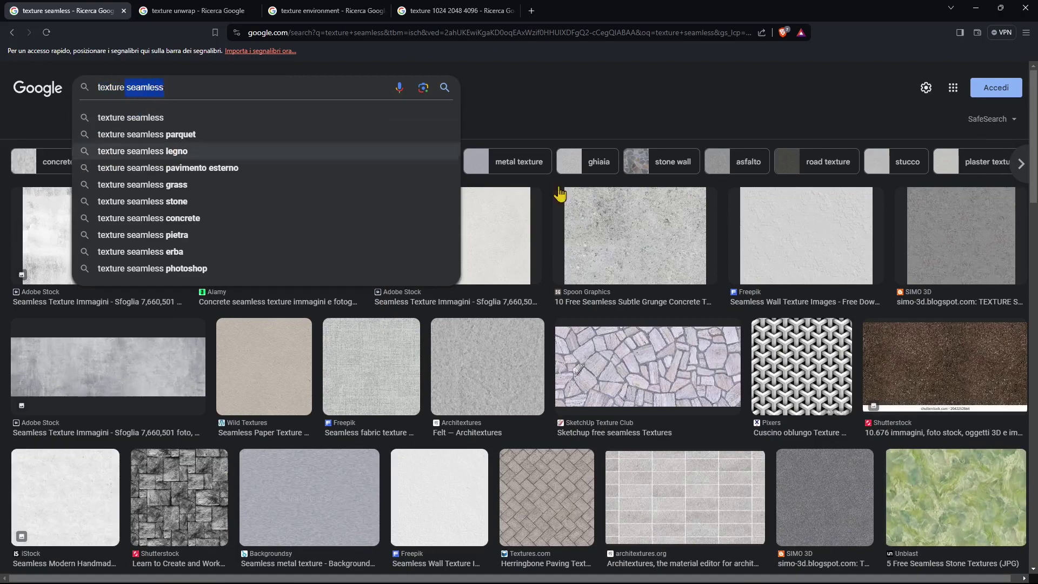
left_click(147, 92)
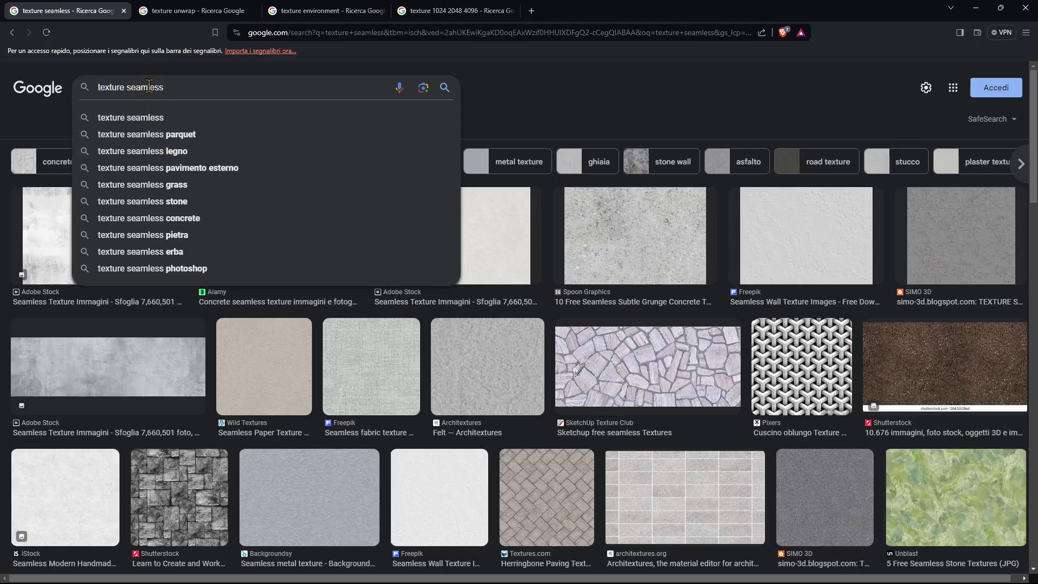
left_click(582, 129)
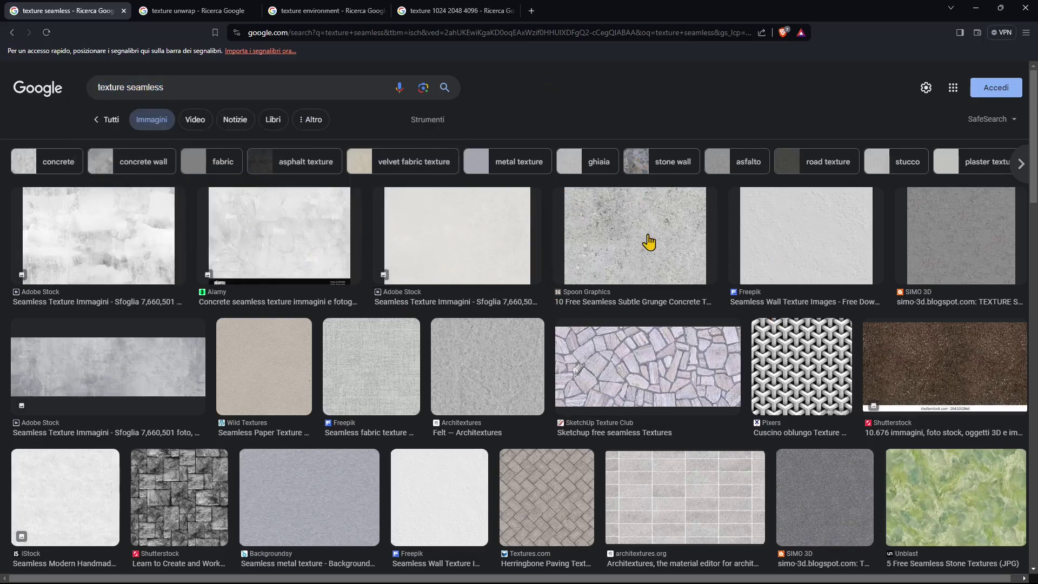
Replace "seamless" in the query and search Google Images for "texture tileable".
left_click(130, 88)
left_click_drag(165, 88, 143, 89)
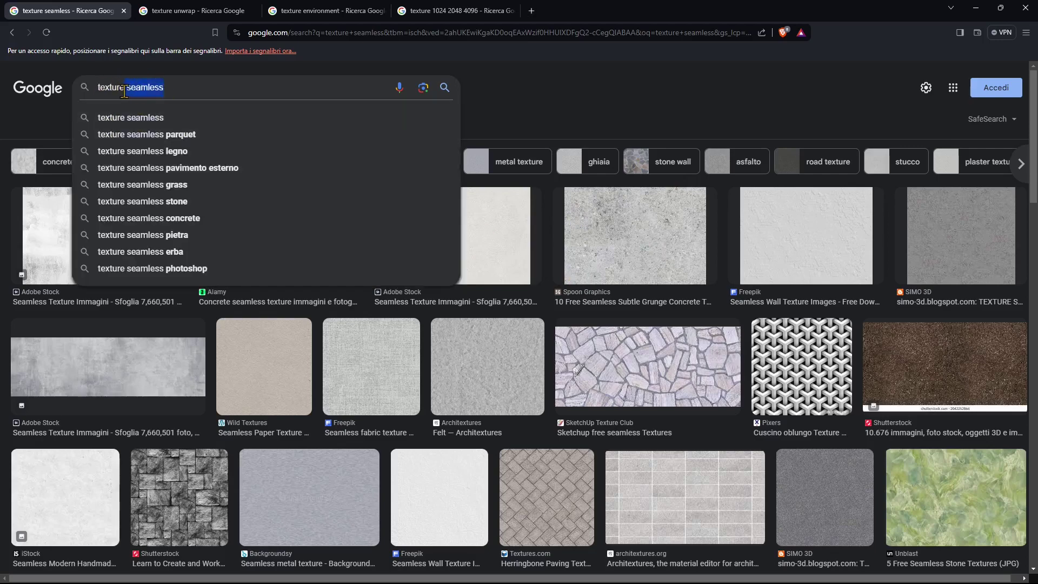
type("tilable")
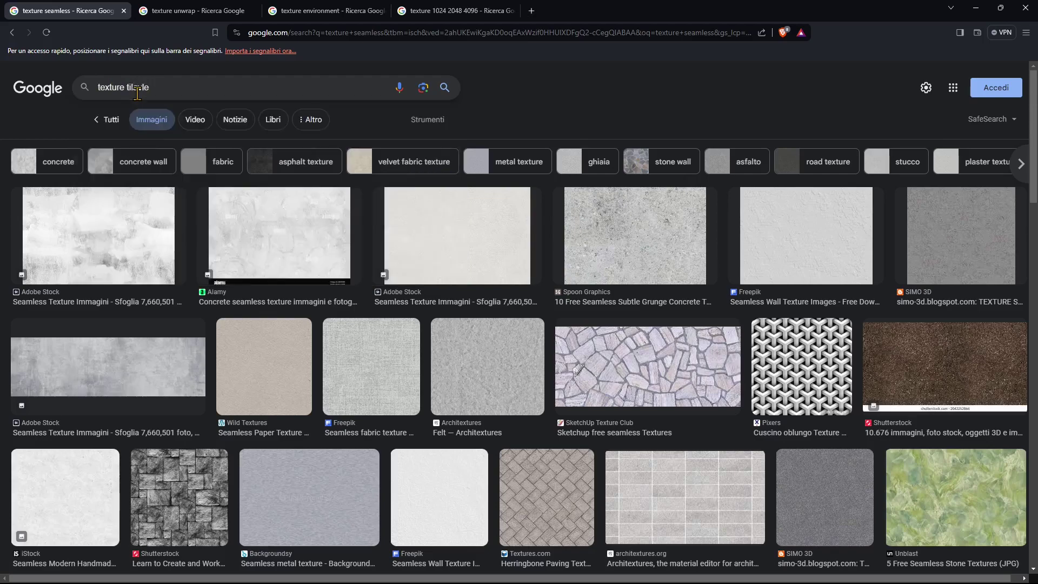
key("Return")
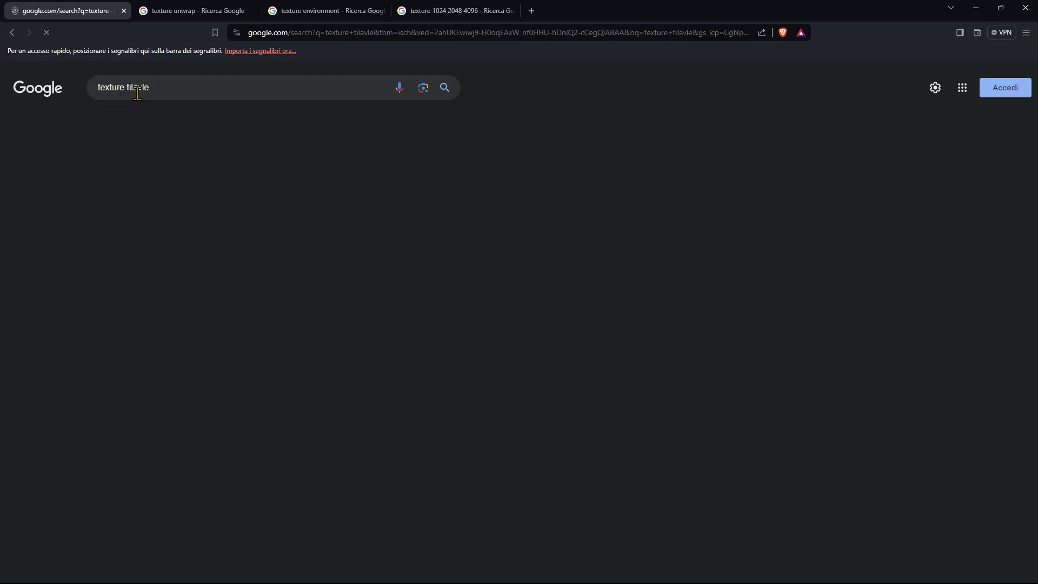
double_click(137, 88)
type("ti")
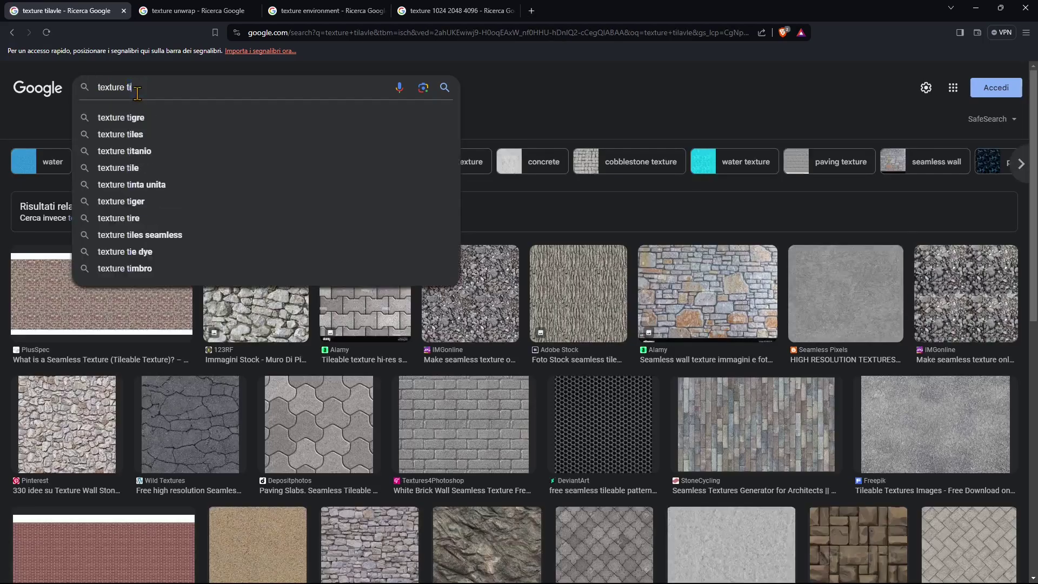
type("leable")
key("Return")
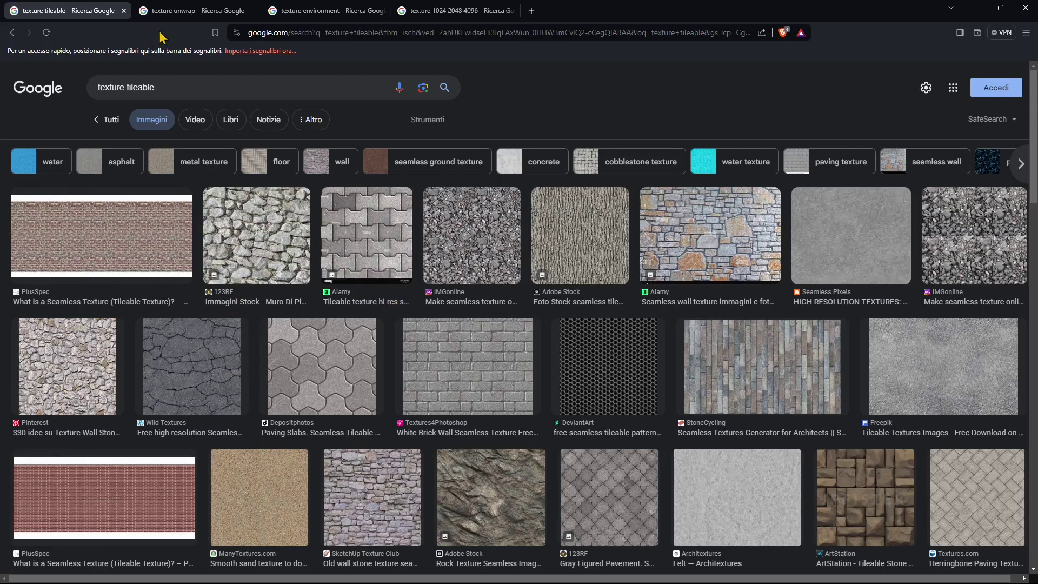
Show the "texture unwrap" image results and preview the Ultimate Unwrap 3D image with the robot character.
left_click(177, 12)
left_click(141, 91)
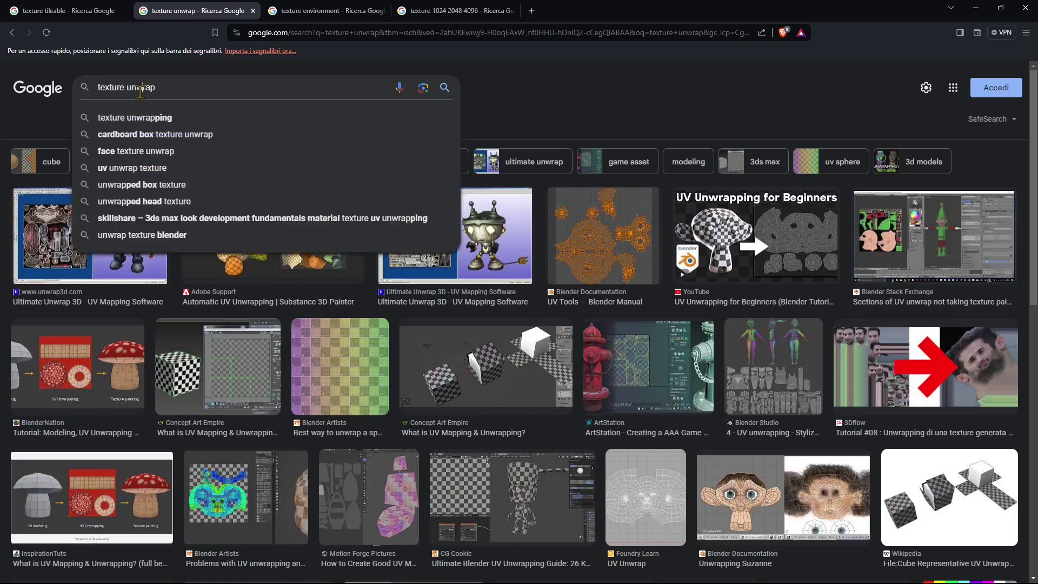
left_click(501, 113)
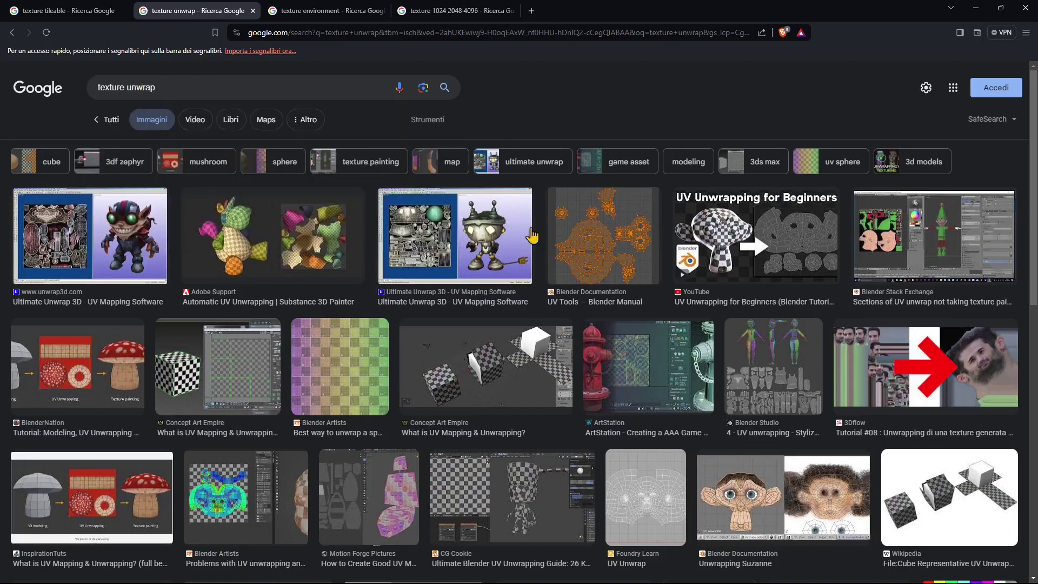
left_click(434, 268)
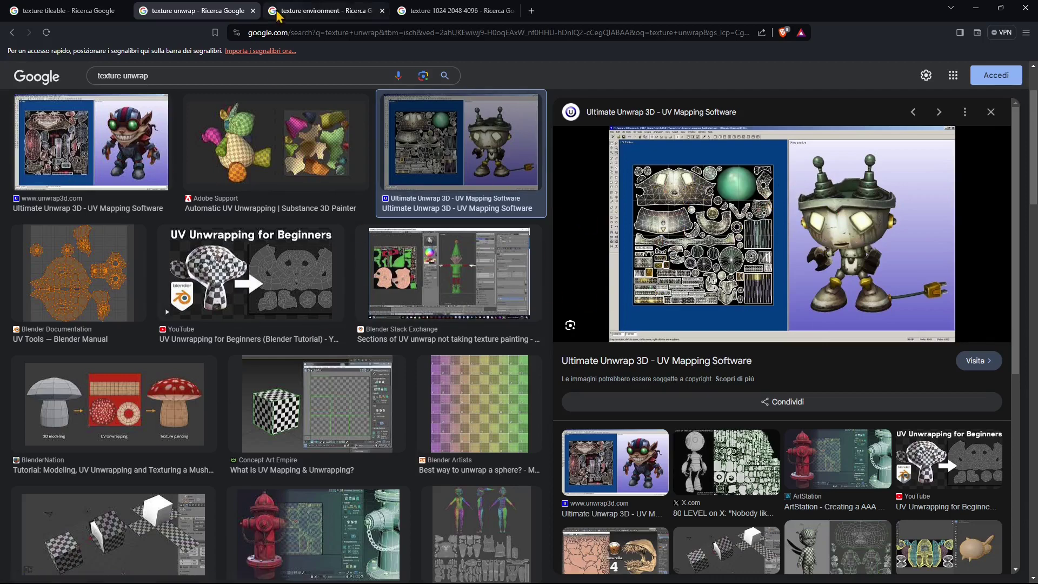
Show the "texture environment" image results and preview the pier, pine forest and bare-tree panoramas.
left_click(306, 16)
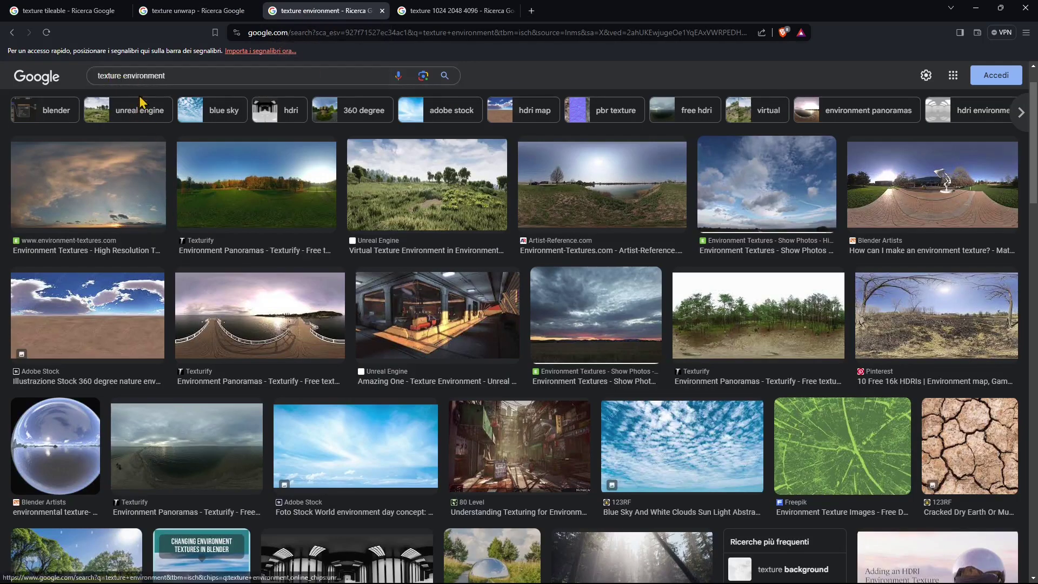
left_click(130, 76)
left_click_drag(130, 76, 202, 71)
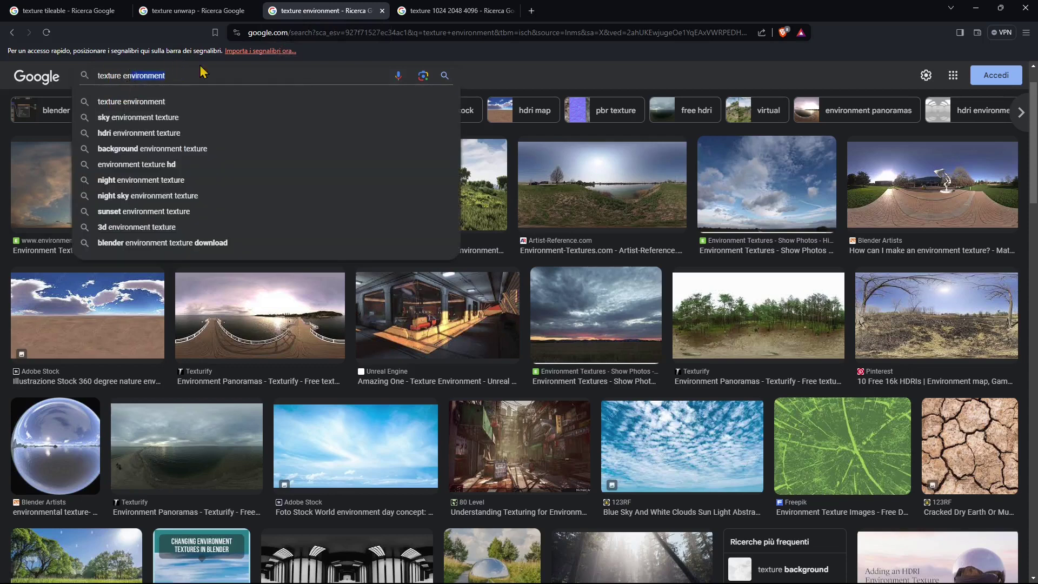
left_click(503, 86)
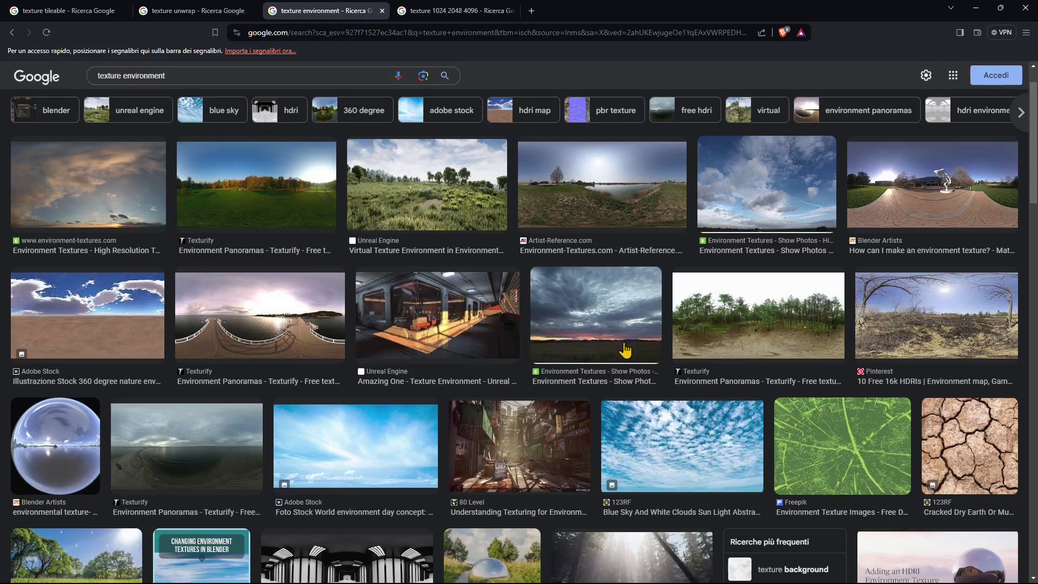
left_click(302, 329)
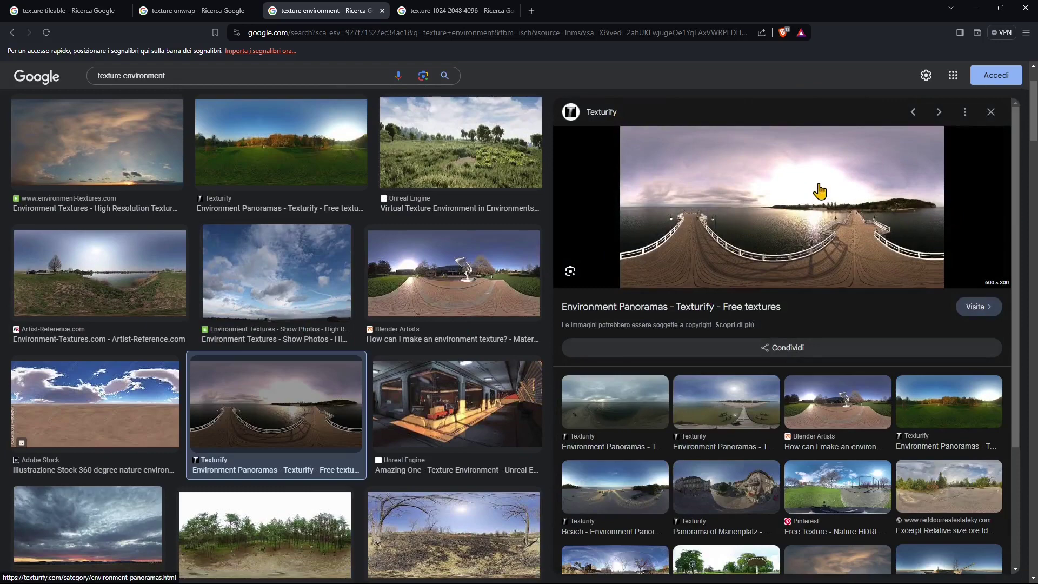
scroll(429, 334, "down", 1)
scroll(429, 334, "down", 3)
left_click(271, 287)
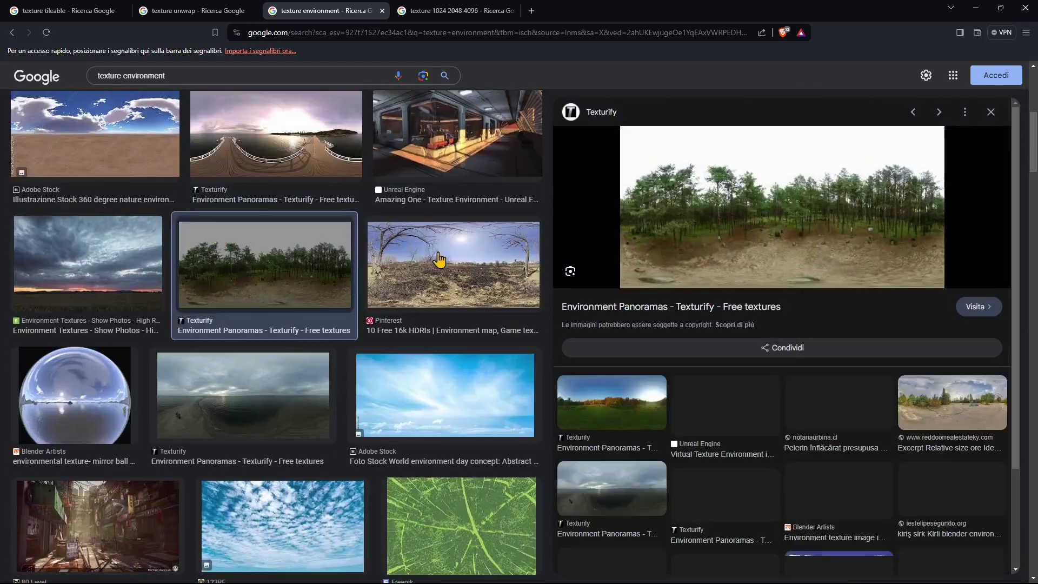
left_click(454, 265)
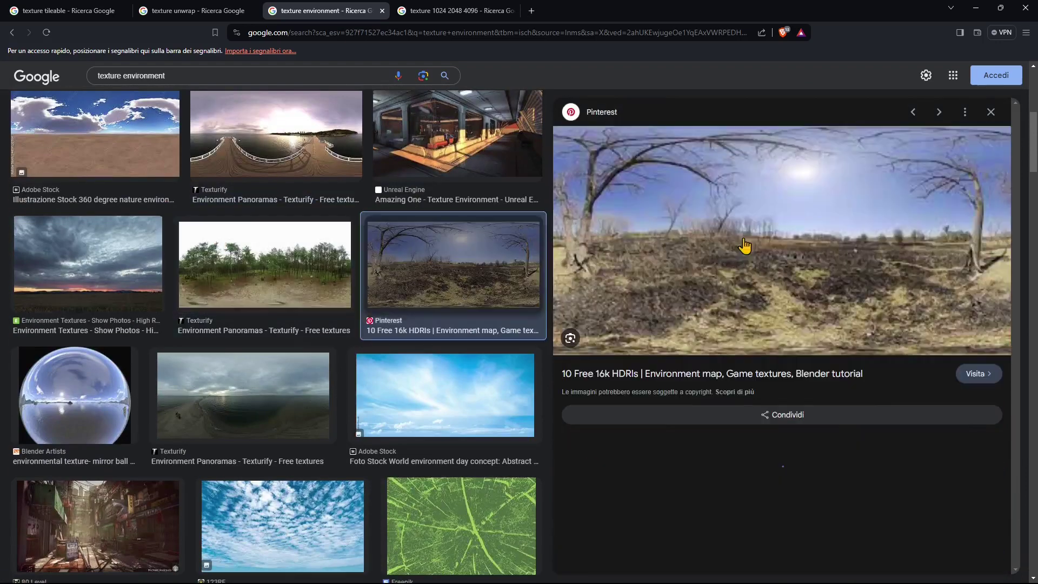
Replace "texture" in the query and search Google Images for "map environment".
double_click(111, 79)
type("amp")
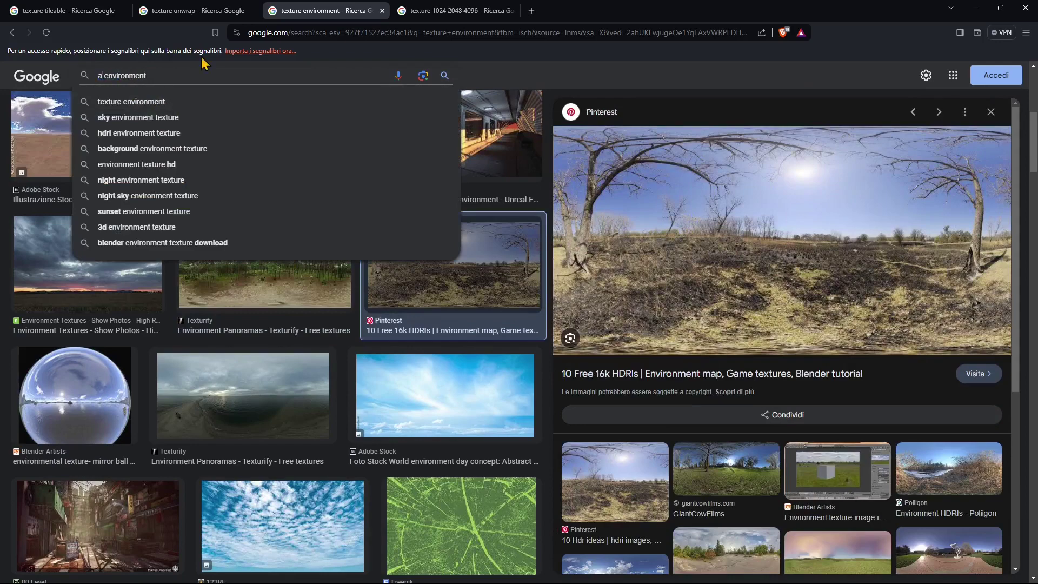
key("BackSpace")
key("BackSpace")
key("BackSpace")
type("ma")
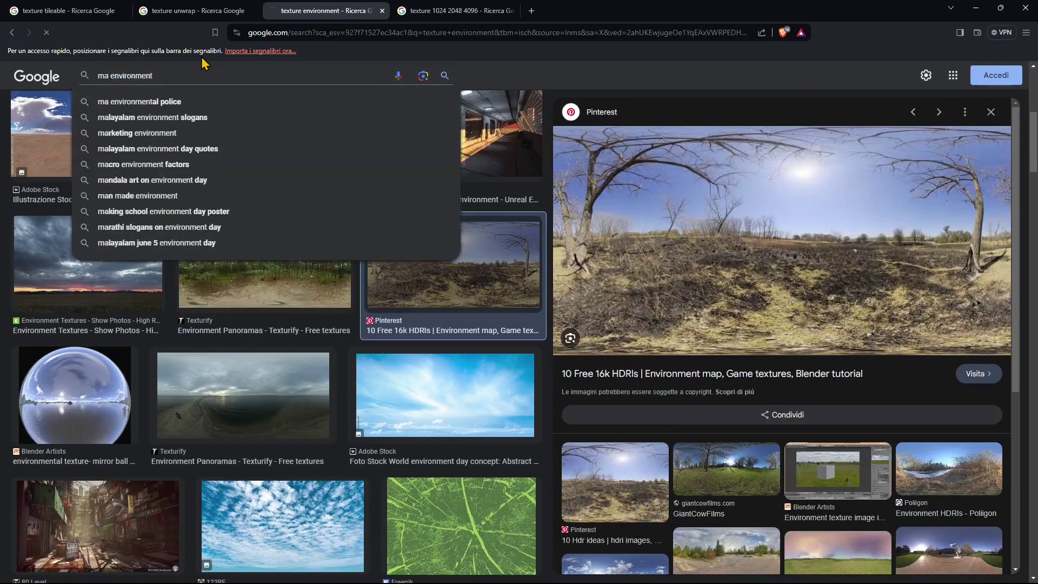
key("Return")
left_click(120, 88)
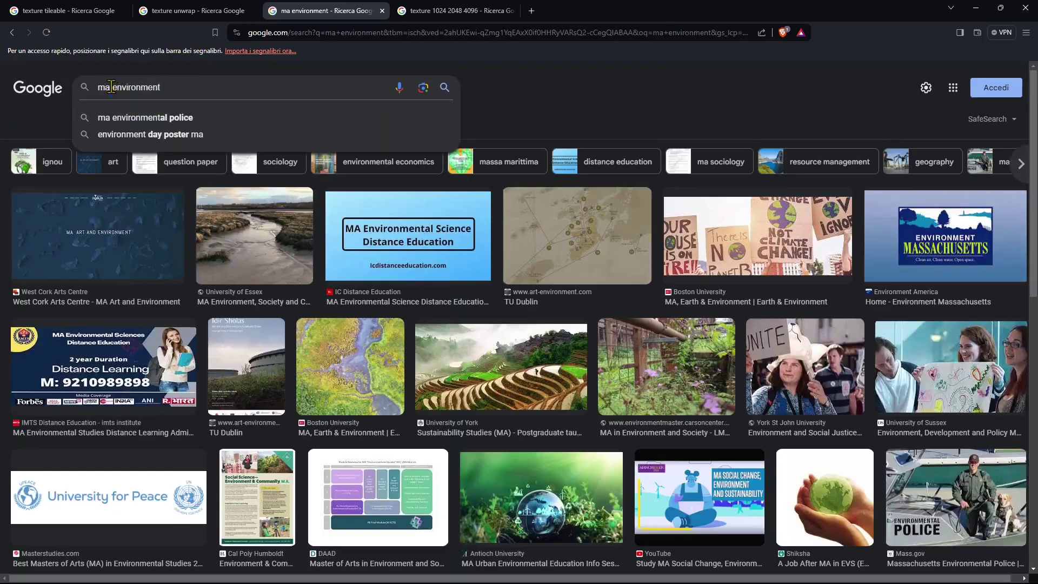
type("p")
key("Return")
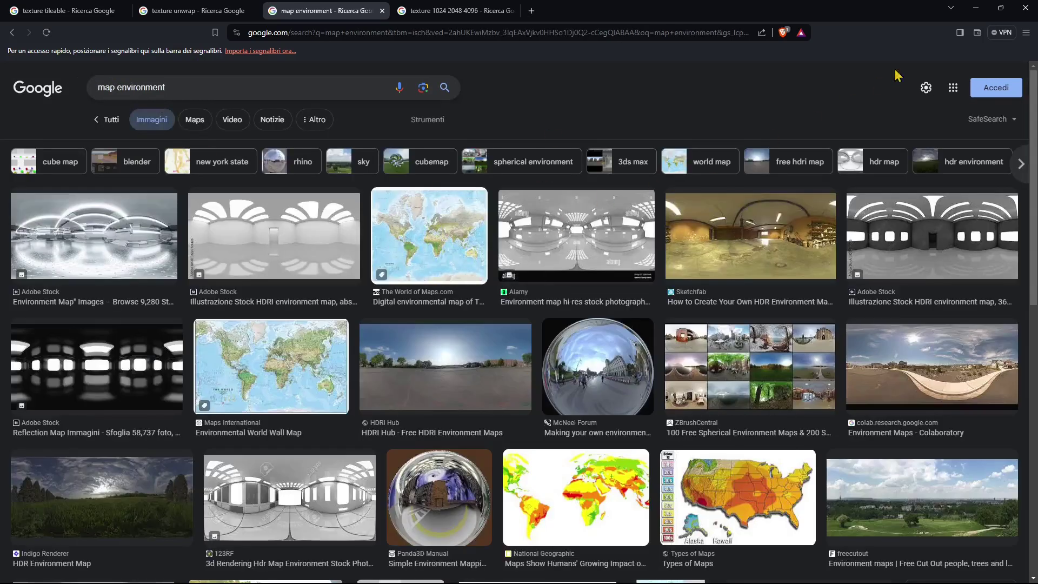
left_click(427, 11)
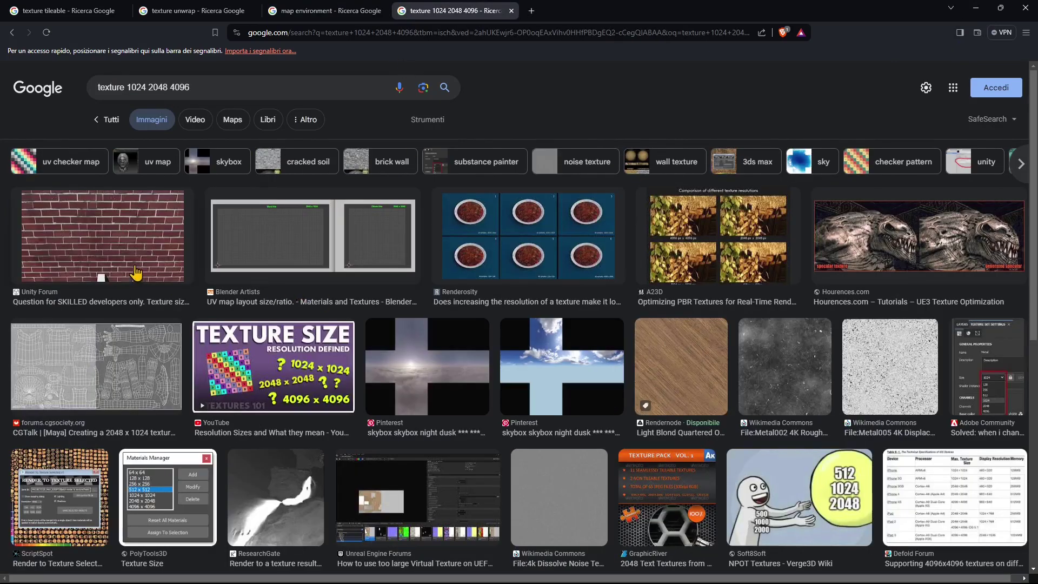
left_click_drag(131, 87, 189, 94)
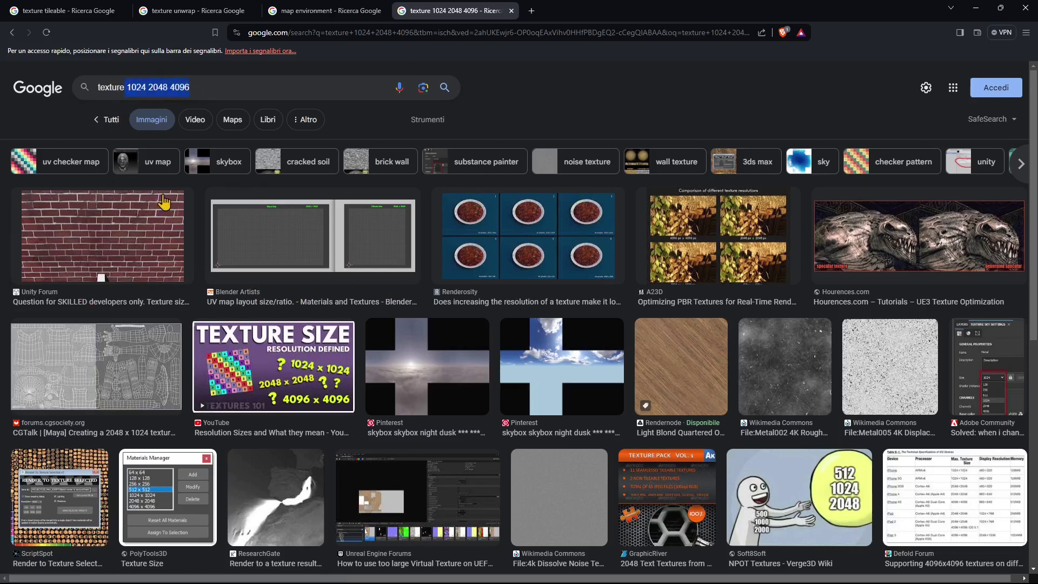
left_click(156, 89)
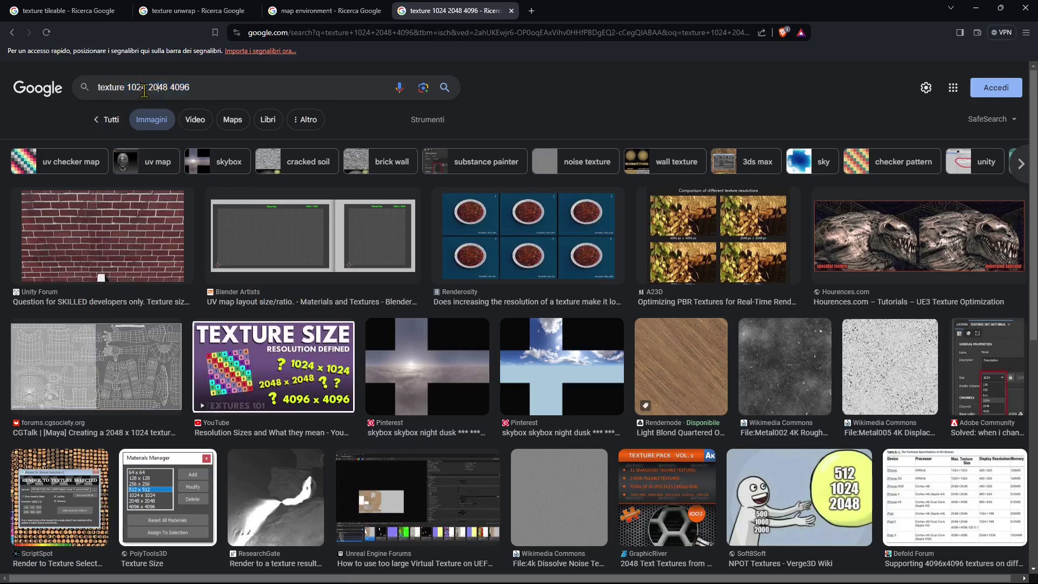
left_click_drag(128, 90, 193, 103)
left_click(554, 118)
key("ctrl+Tab")
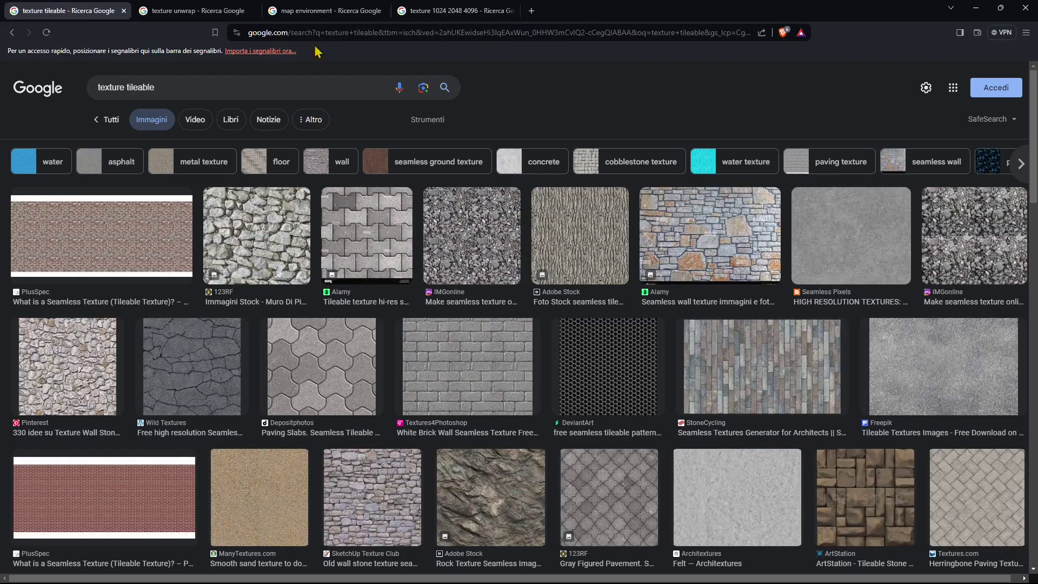
Return to Substance 3D Painter and close the display settings.
left_click(976, 7)
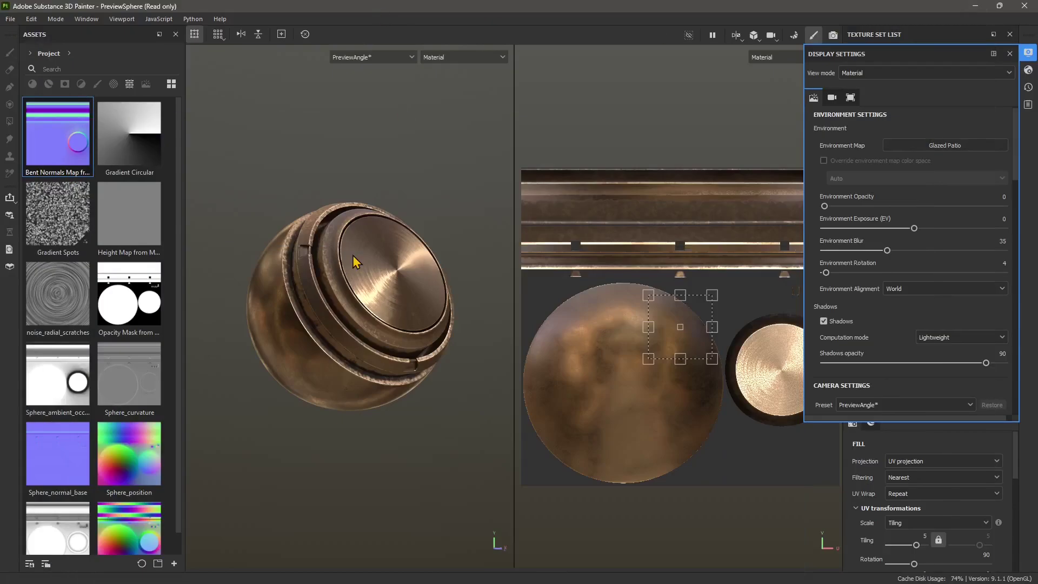
left_click(1010, 53)
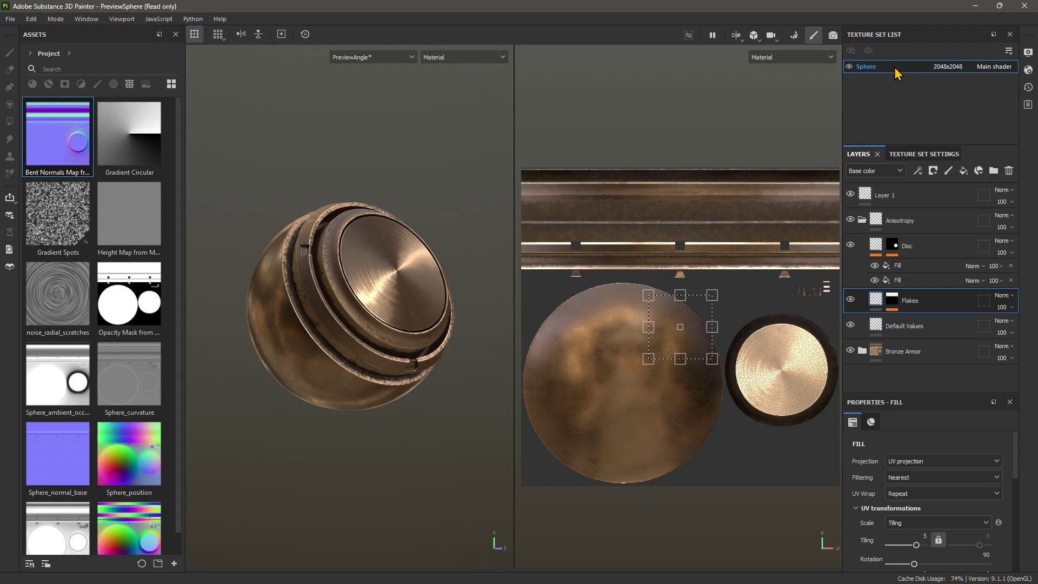
Toggle the visibility of the Sphere texture set off and back on twice.
left_click(850, 66)
left_click(849, 68)
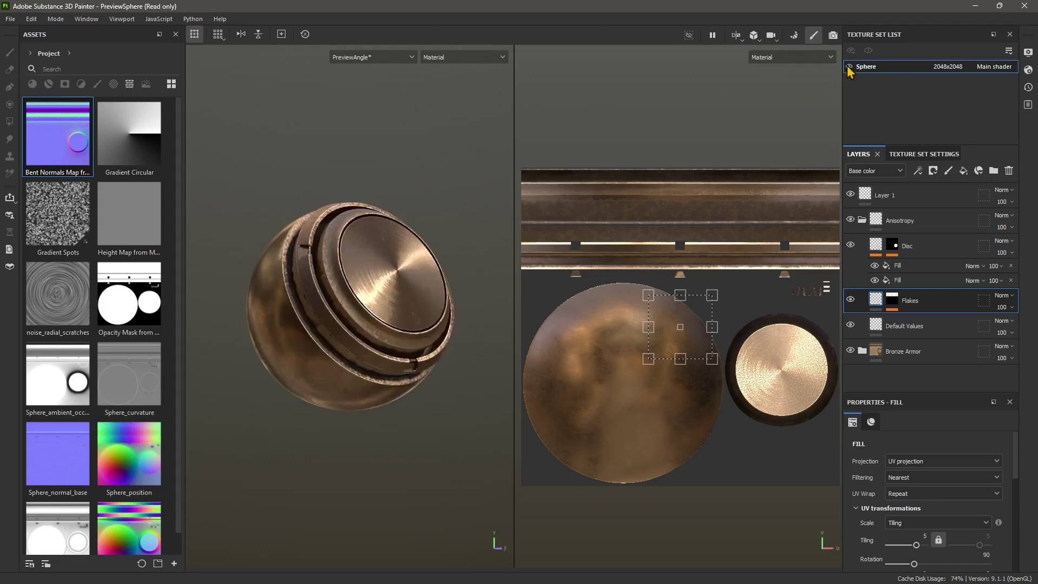
left_click(850, 67)
left_click(850, 67)
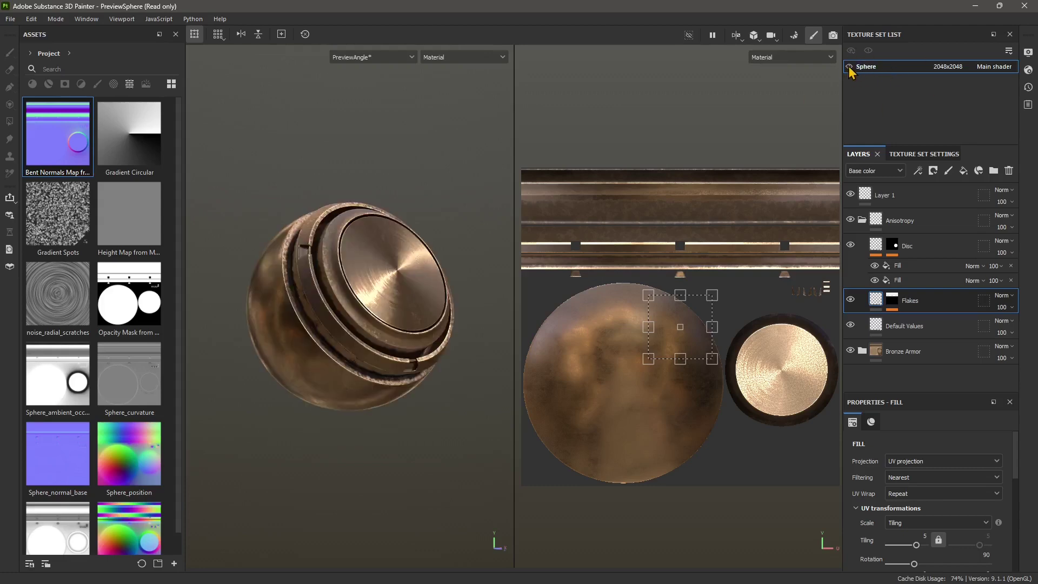
Set the Sphere texture set's resolution to 128x128.
left_click(946, 67)
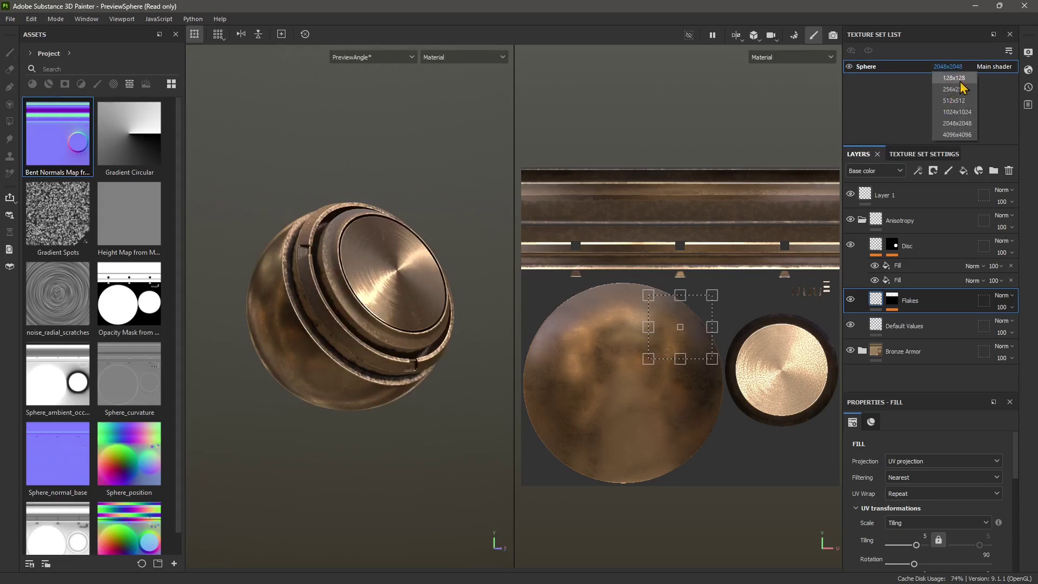
left_click(950, 78)
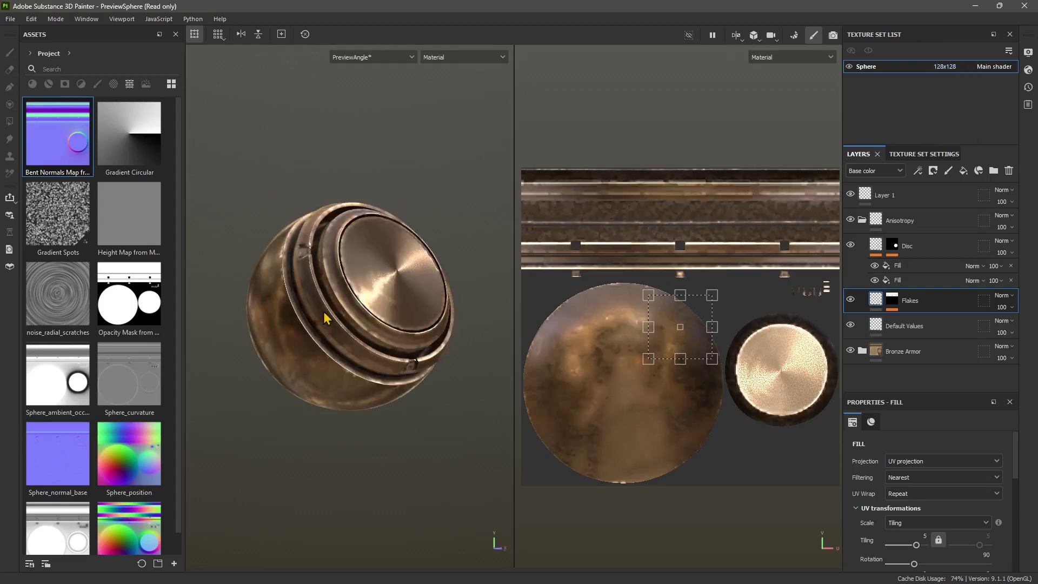
Set the Sphere texture set's resolution to 4096x4096, keeping the preview ball in close view.
scroll(319, 330, "up", 5)
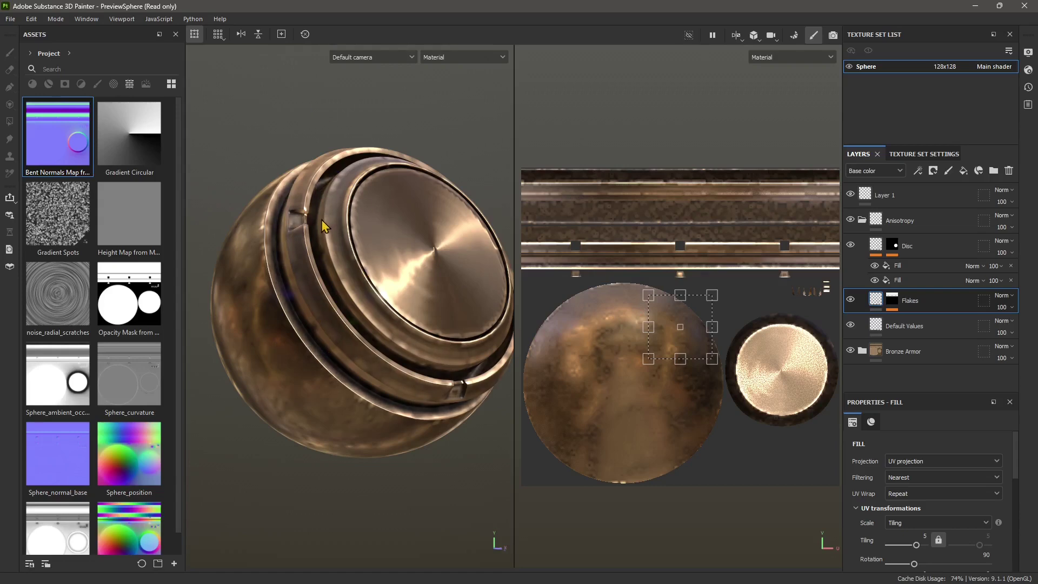
left_click(946, 66)
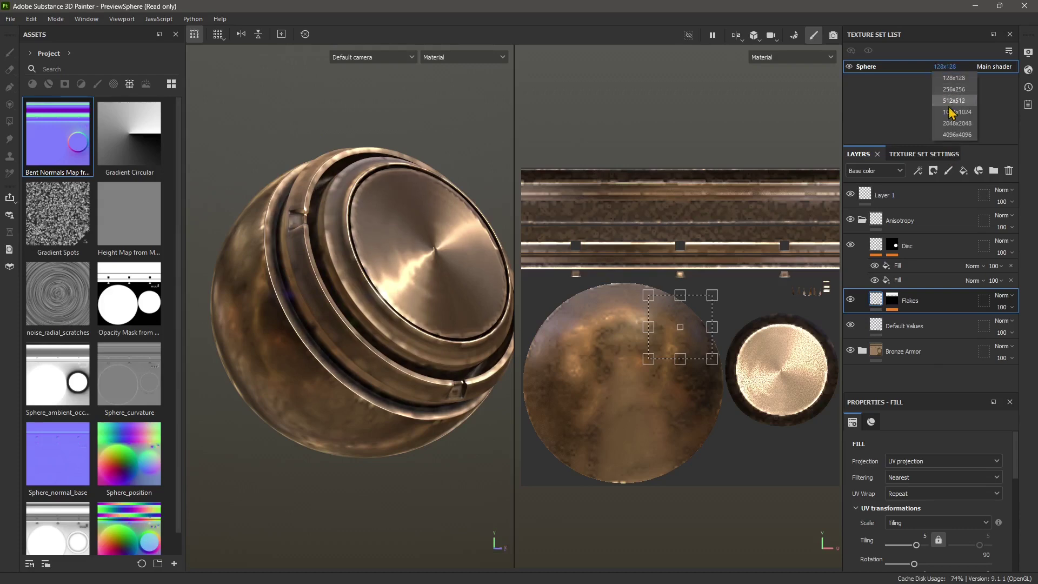
left_click(954, 135)
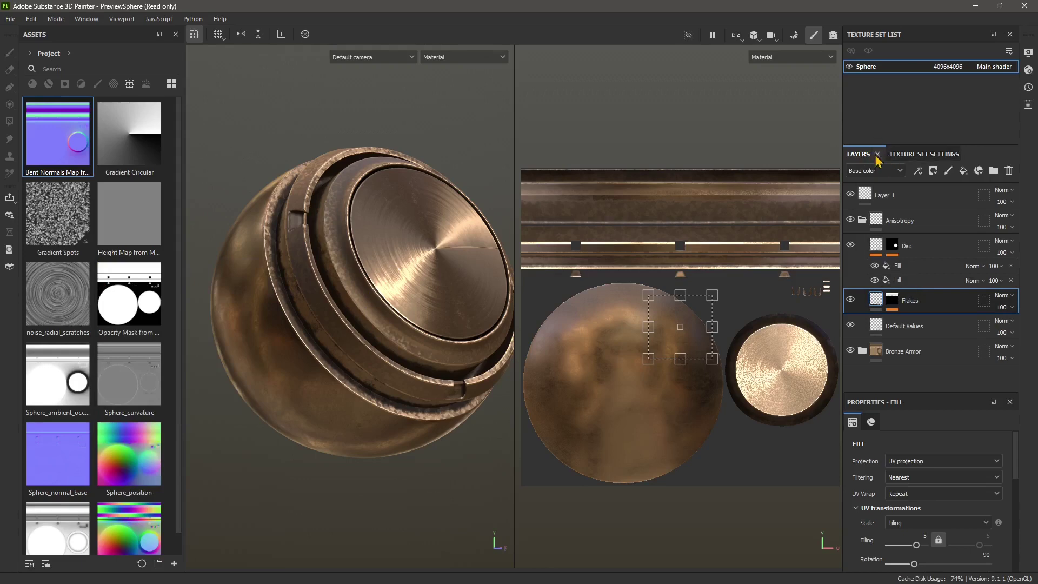
Review the channels, mesh maps and general properties in the Sphere texture set's settings.
left_click(902, 155)
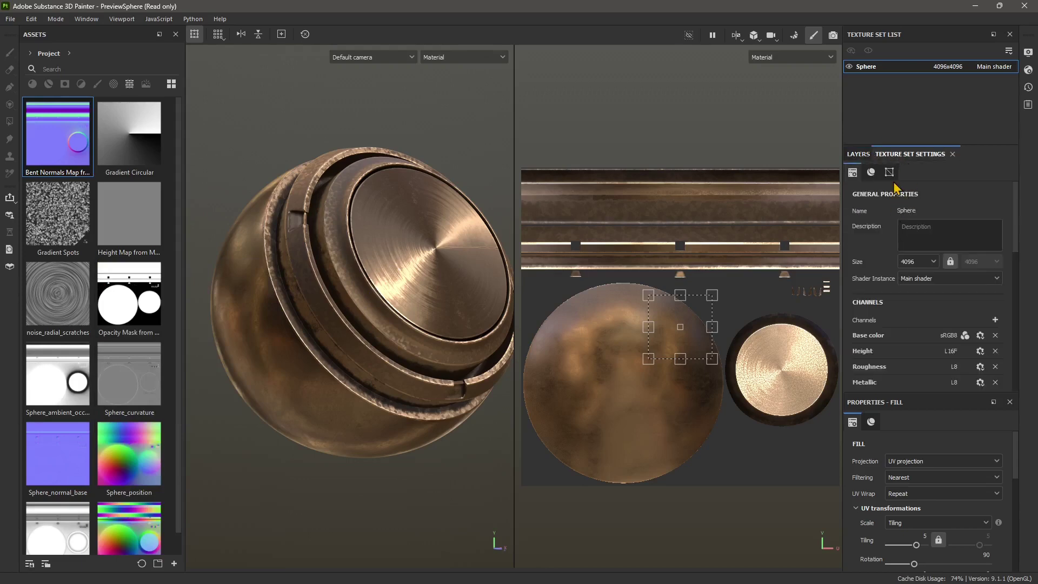
left_click(871, 173)
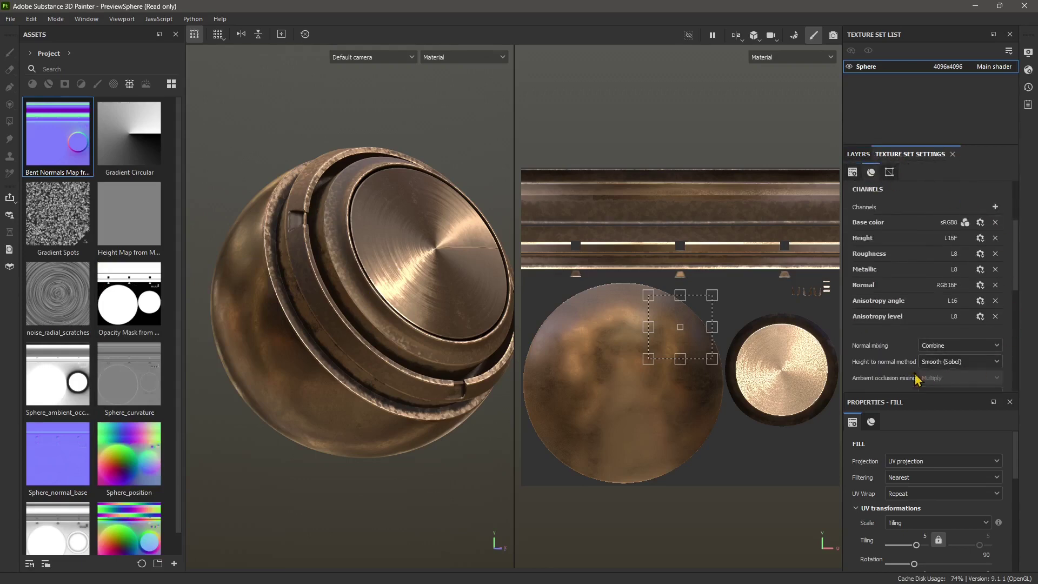
left_click(890, 172)
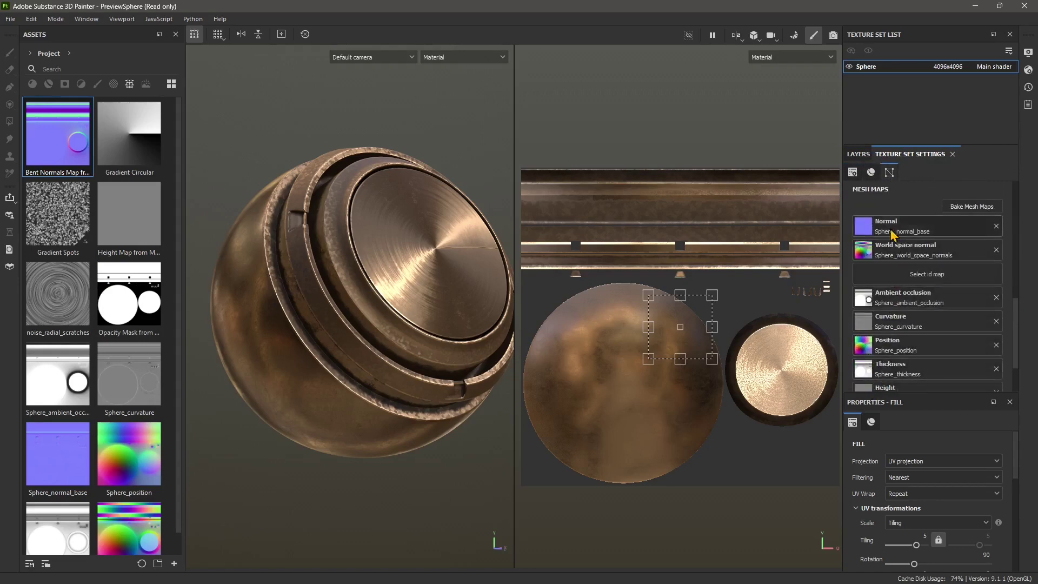
left_click(853, 172)
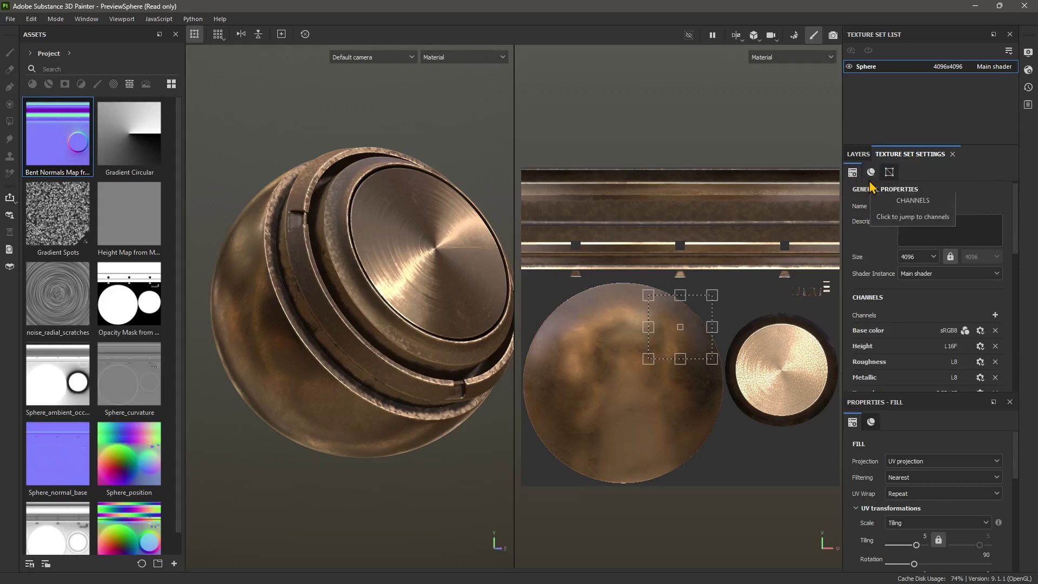
Set the Sphere texture set's size to 2048 in its general properties and review its channels.
scroll(893, 275, "up", 1)
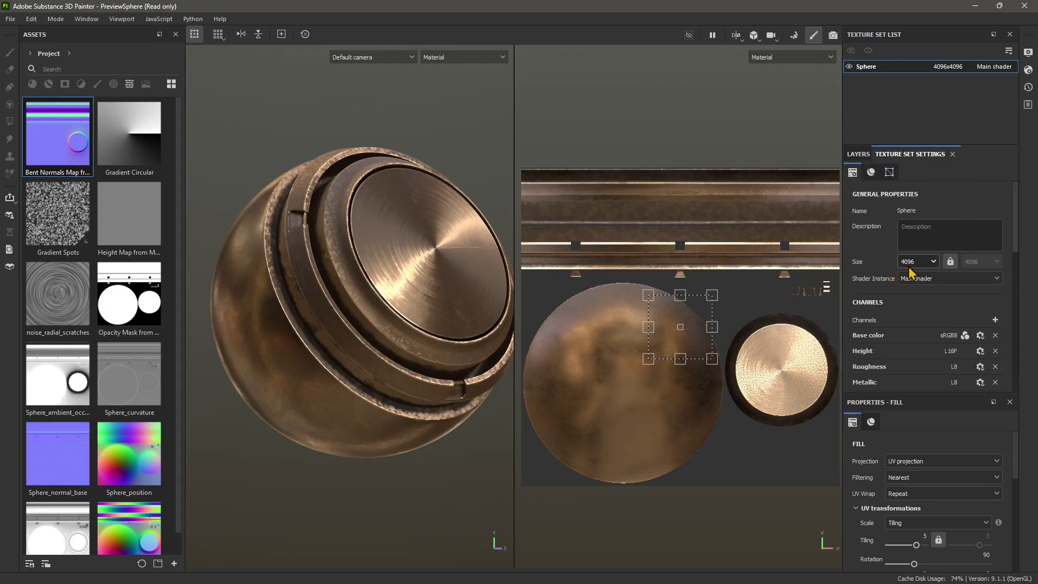
left_click(911, 269)
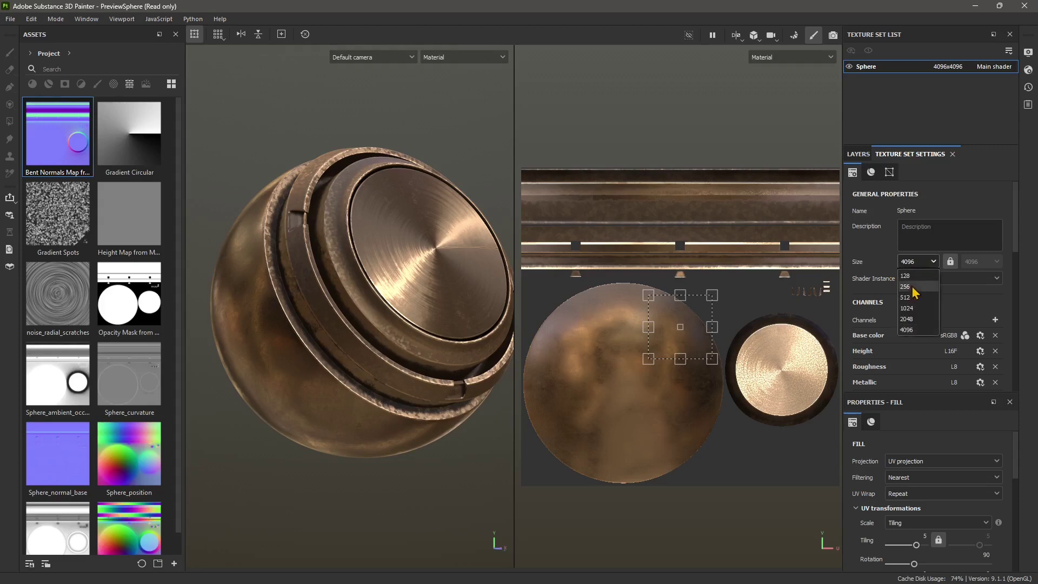
left_click(913, 323)
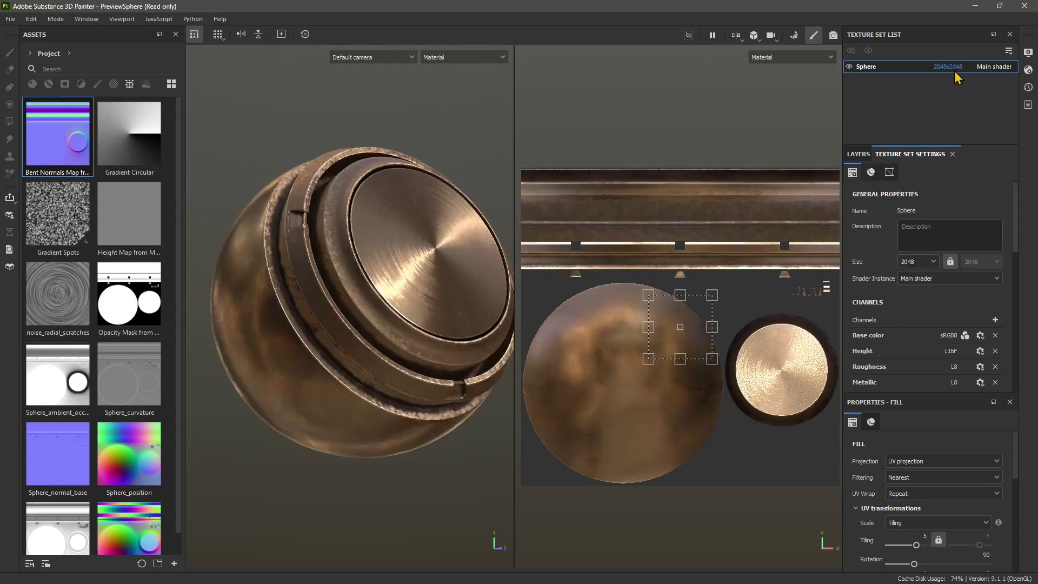
scroll(868, 186, "down", 2)
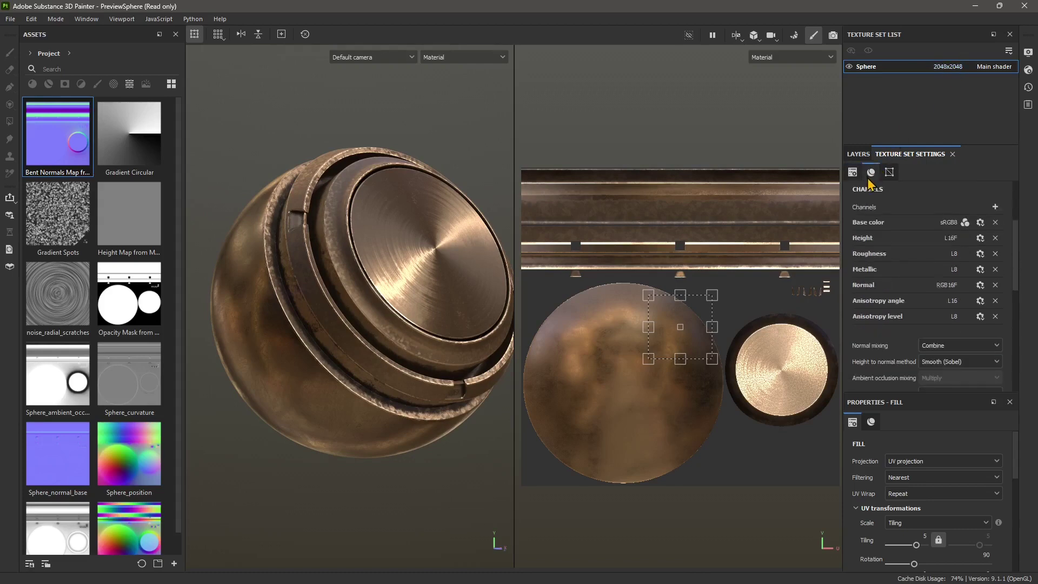
Return to the layer stack, hide Layer 1 and toggle the Anisotropy folder's visibility off and on.
left_click(858, 154)
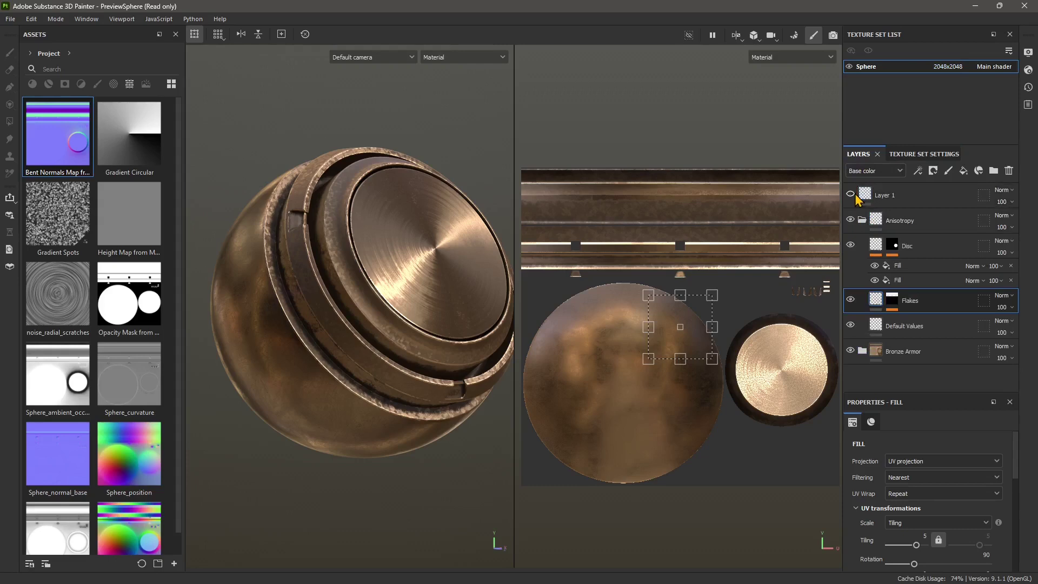
left_click(850, 220)
left_click(851, 219)
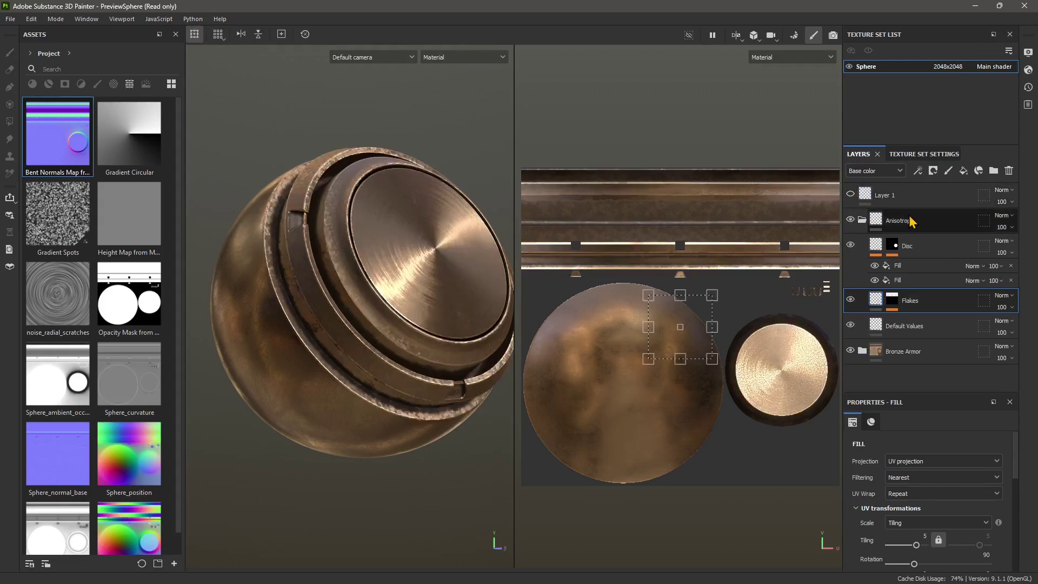
left_click(860, 231)
left_click(851, 220)
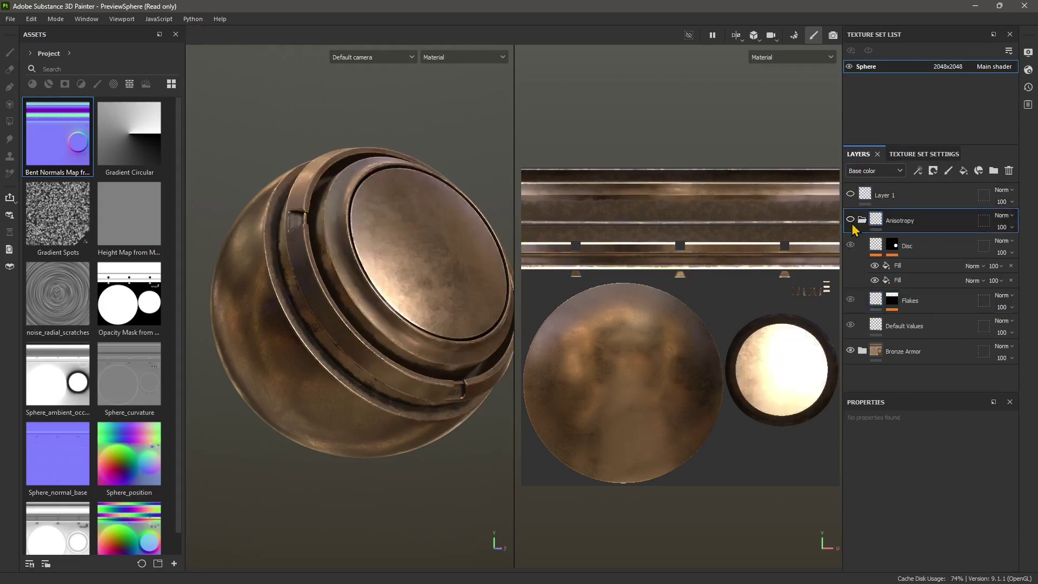
left_click(851, 220)
left_click(851, 220)
left_click(851, 220)
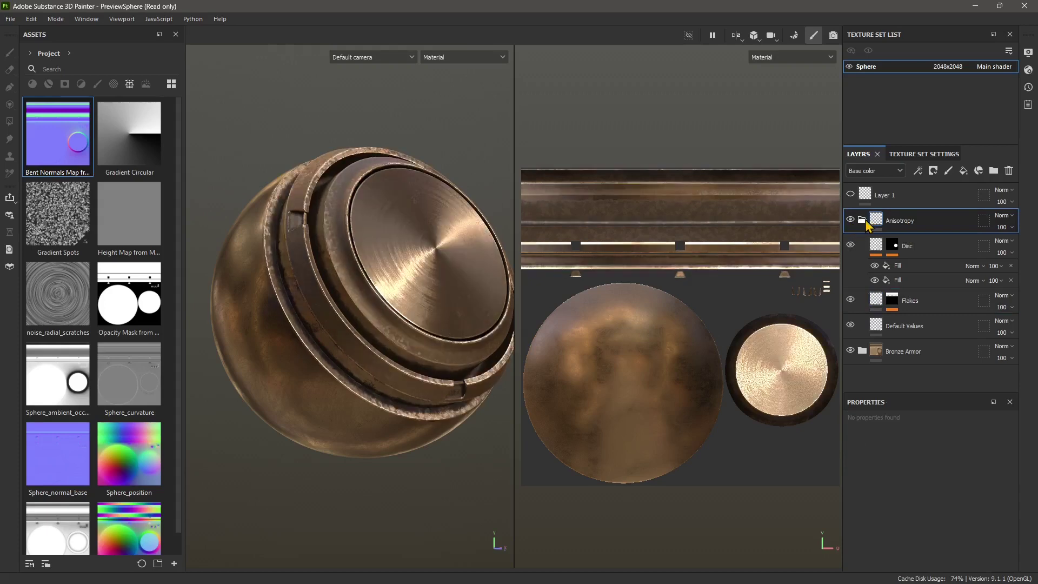
Collapse and expand the Anisotropy folder several times, leaving it collapsed.
left_click(863, 220)
left_click(863, 220)
left_click(863, 220)
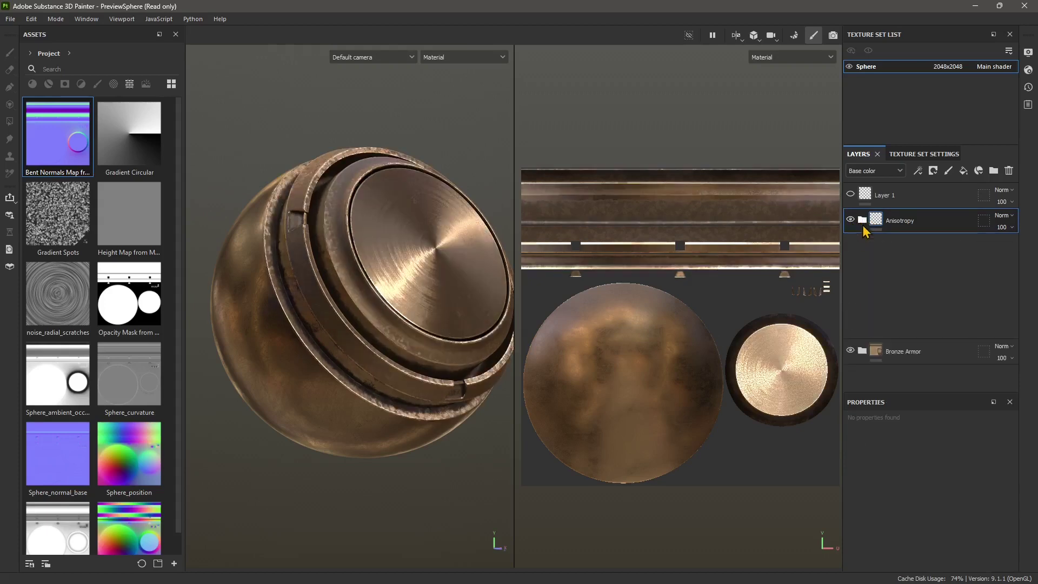
left_click(863, 220)
left_click(862, 220)
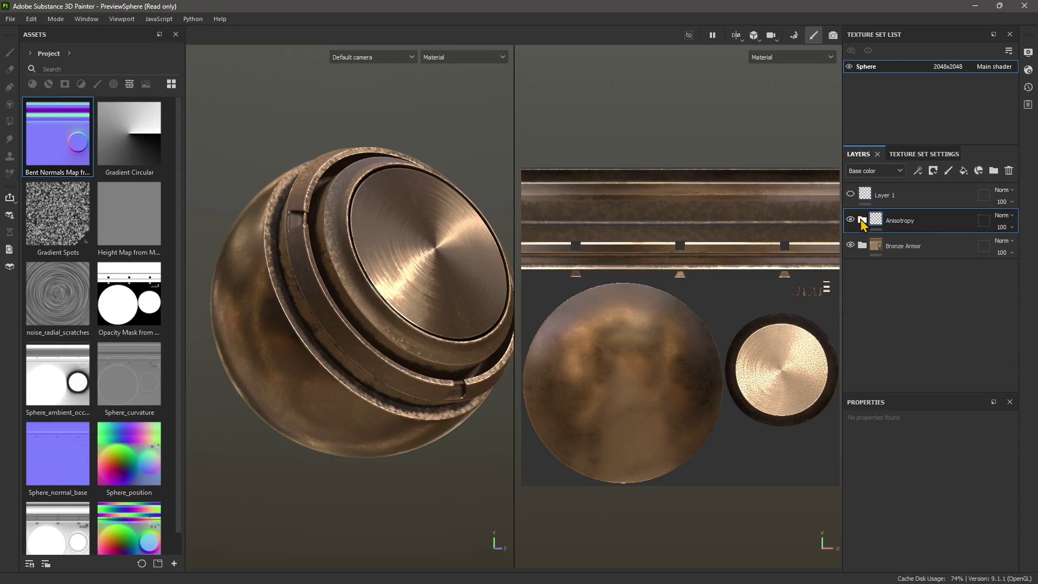
left_click(863, 220)
left_click(862, 220)
Hide and show the Anisotropy folder, and do the same with the Bronze Armor folder.
left_click(851, 220)
left_click(851, 220)
left_click(851, 247)
left_click(851, 247)
Expand the Bronze Armor folder and select its Sharpen layer.
left_click(860, 246)
left_click(902, 246)
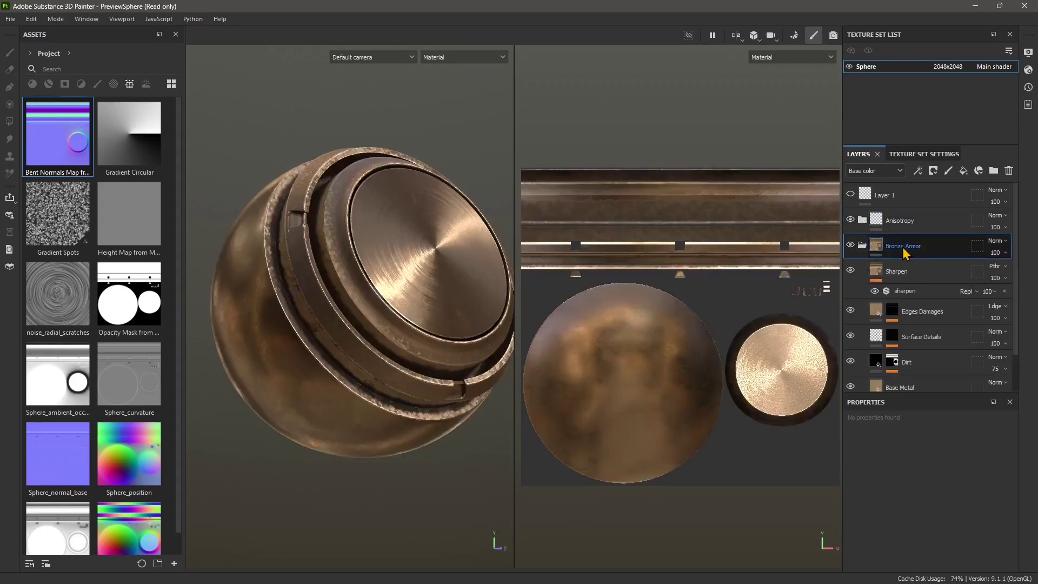
left_click(867, 280)
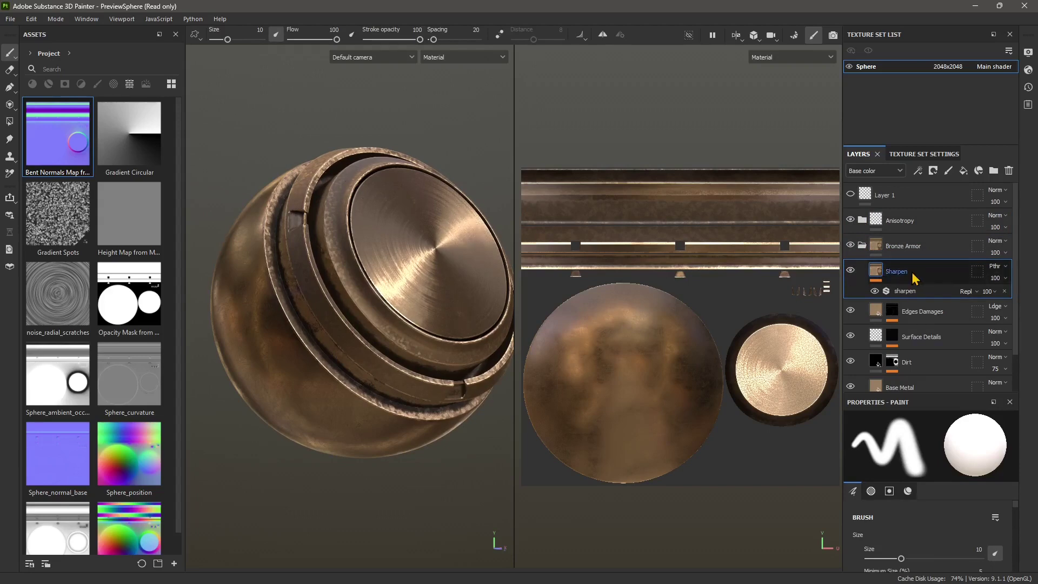
Select the Dirt layer in the Bronze Armor folder and toggle its visibility off and on.
scroll(913, 373, "down", 2)
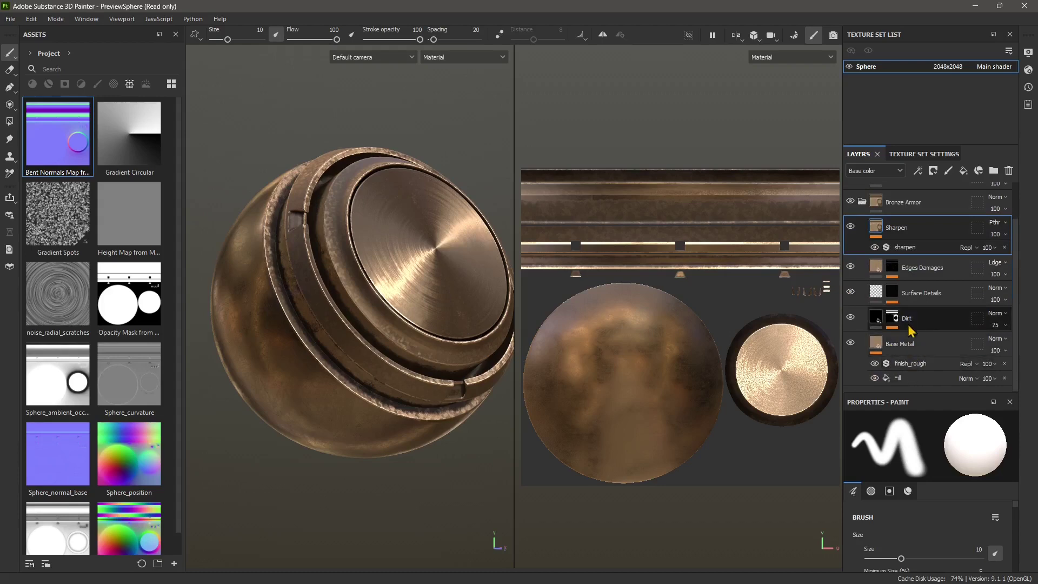
left_click(847, 325)
left_click(850, 320)
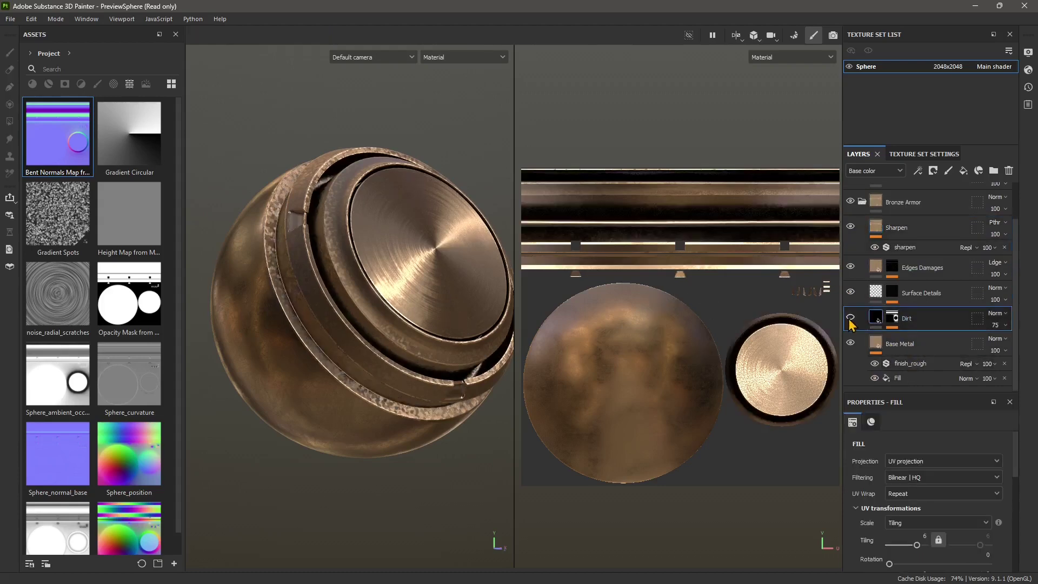
left_click(850, 319)
left_click(850, 319)
left_click(850, 319)
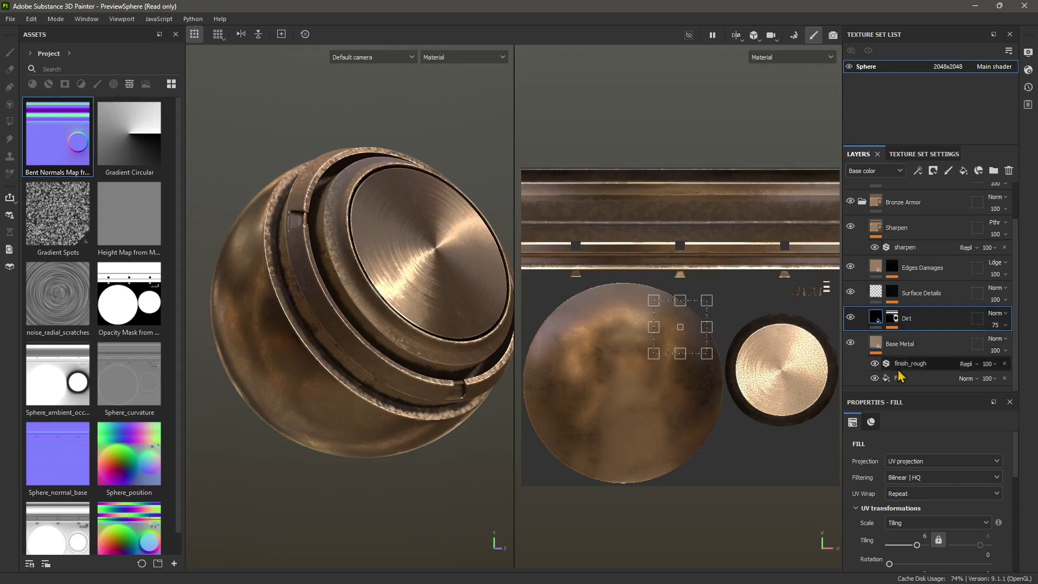
Expand the Anisotropy folder and select its Flakes layer.
scroll(883, 366, "up", 2)
left_click(861, 221)
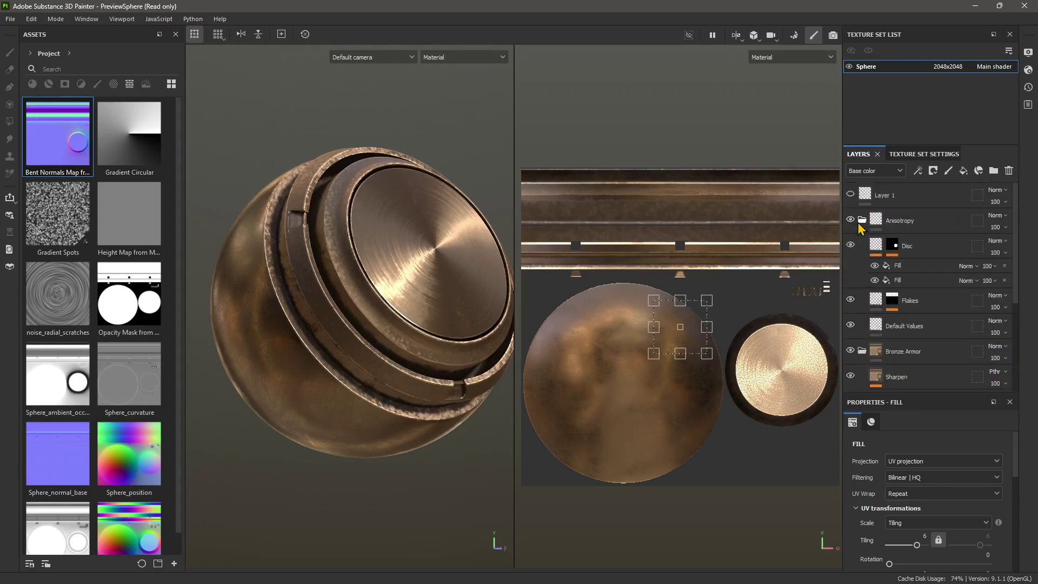
left_click(898, 226)
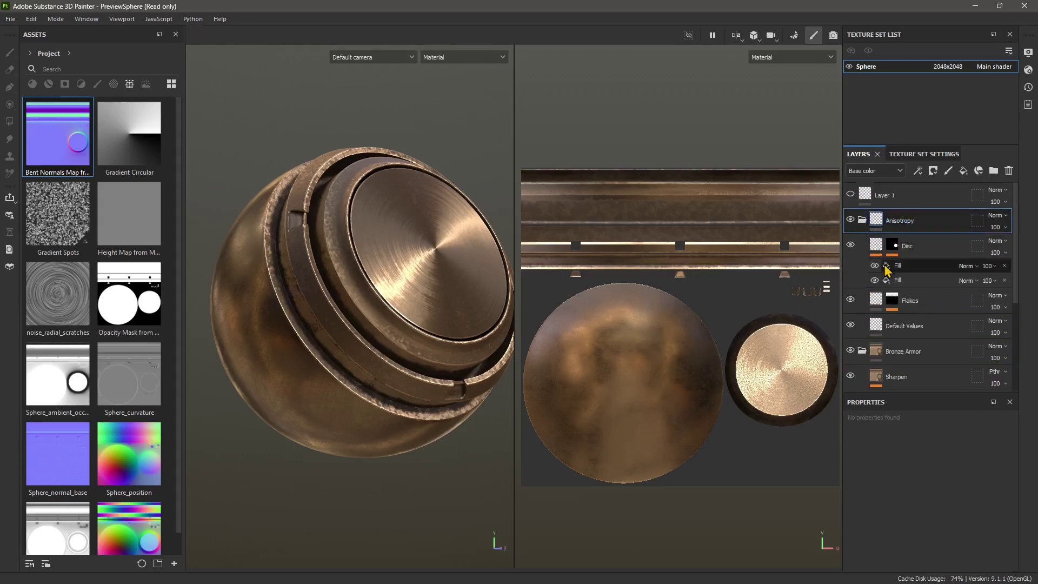
left_click(862, 308)
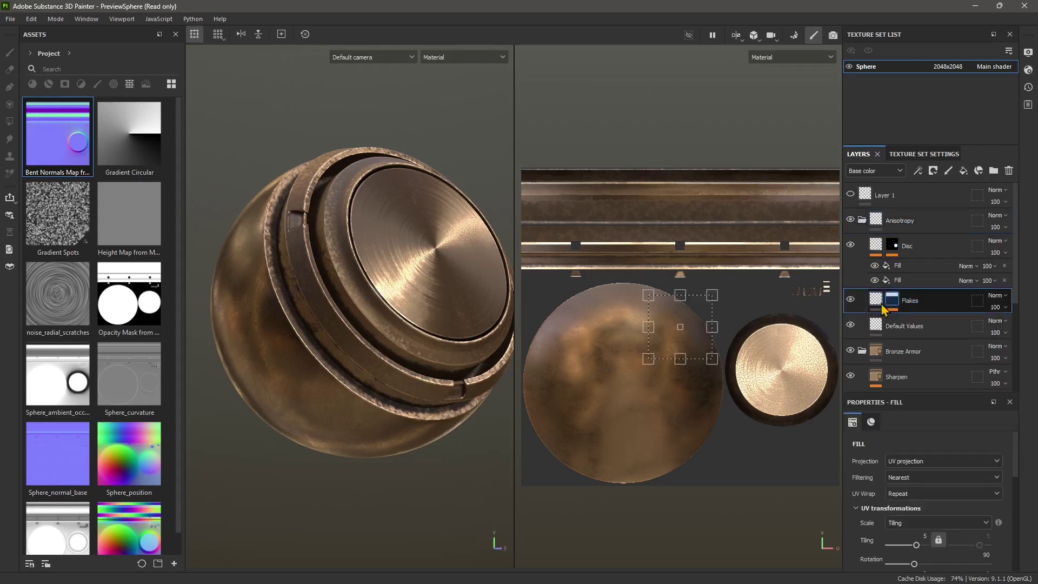
Toggle the Flakes layer's visibility off and on repeatedly, leaving it visible.
left_click(851, 301)
left_click(852, 301)
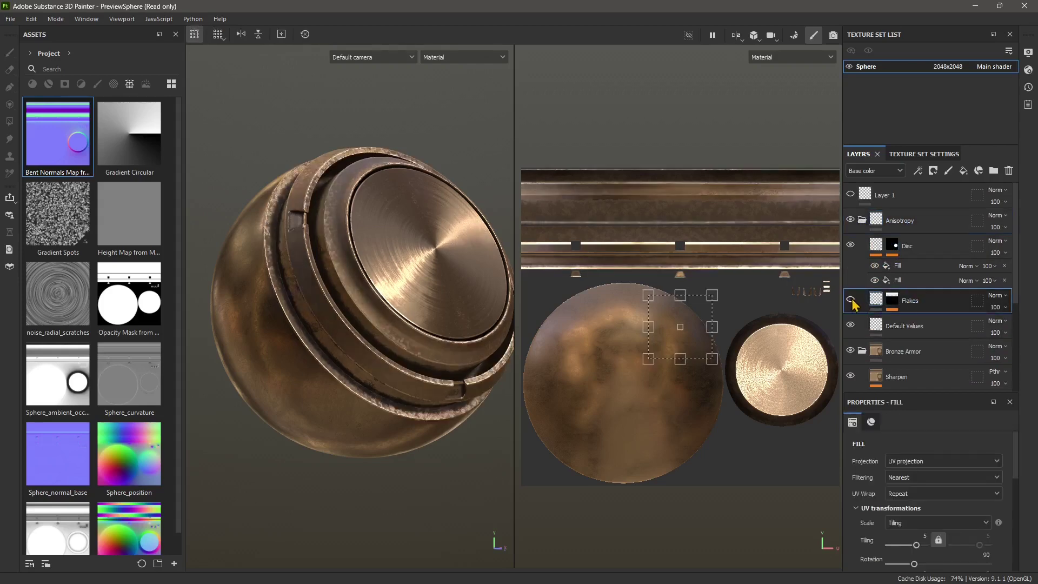
left_click(852, 301)
left_click(853, 303)
left_click(851, 302)
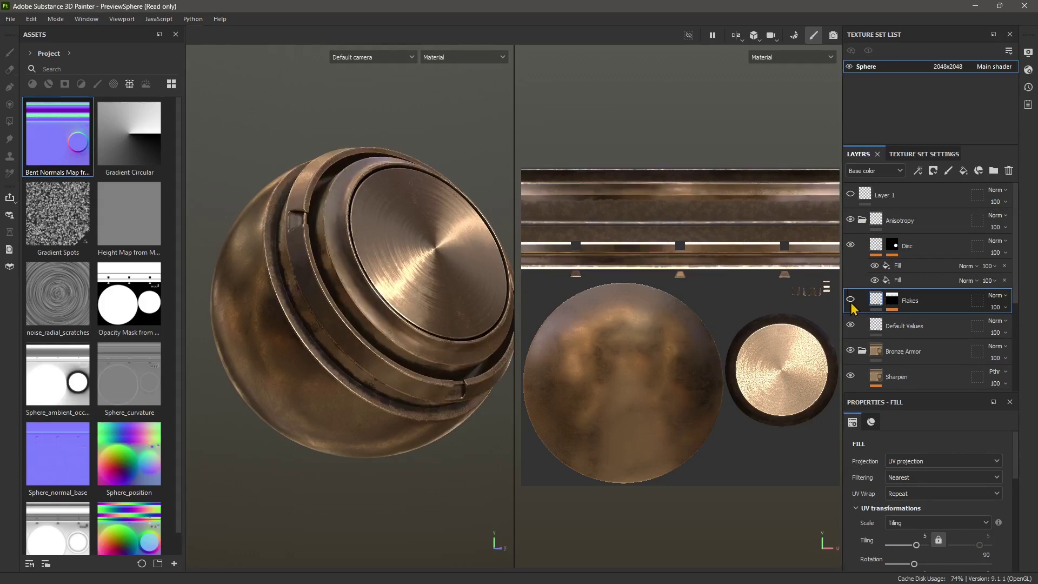
left_click(851, 300)
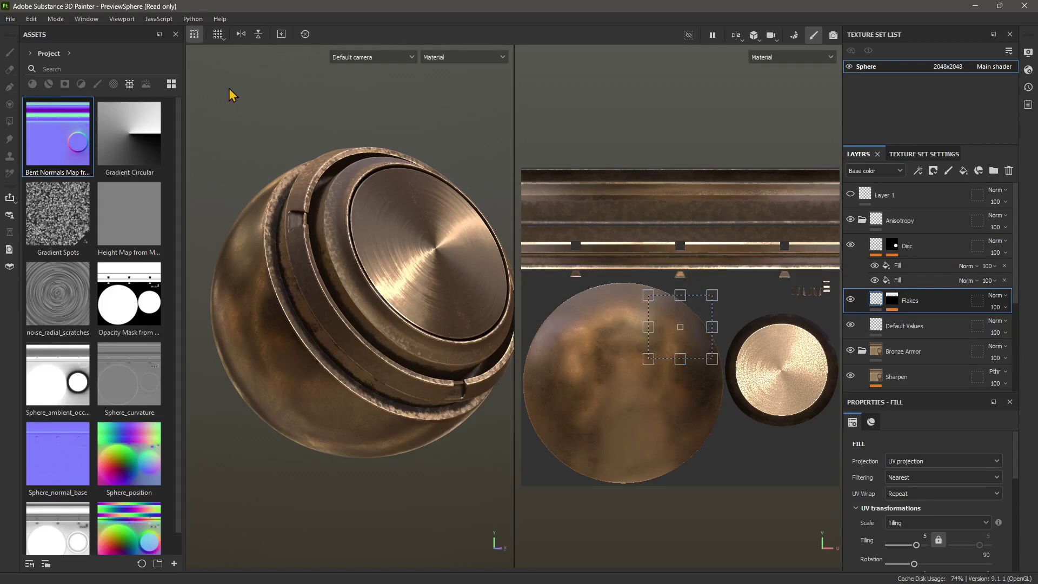
Turn the UV transformation manipulator of the Flakes layer off and back on twice.
left_click(195, 35)
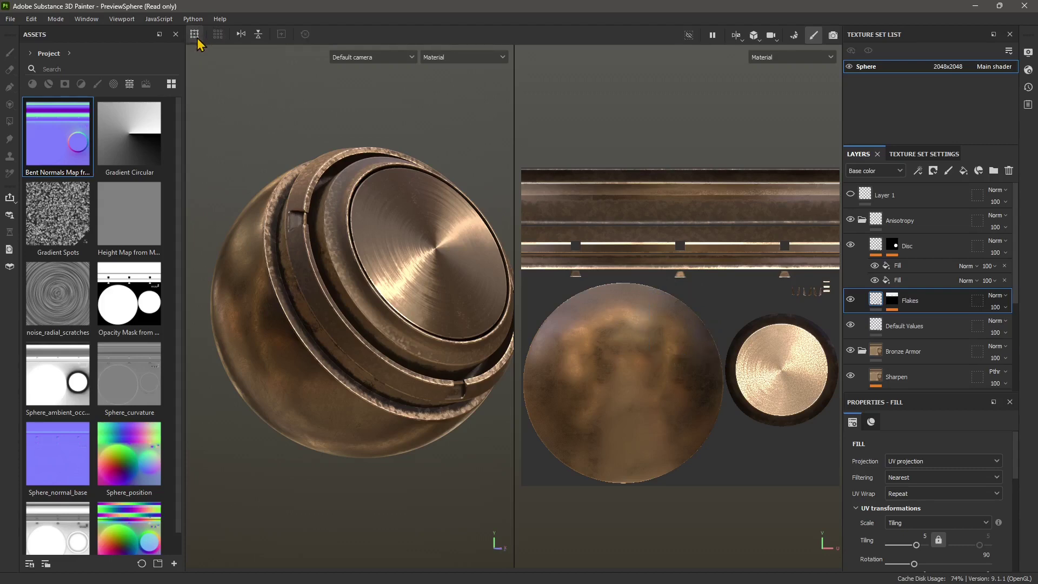
left_click(196, 36)
left_click(195, 36)
left_click(196, 36)
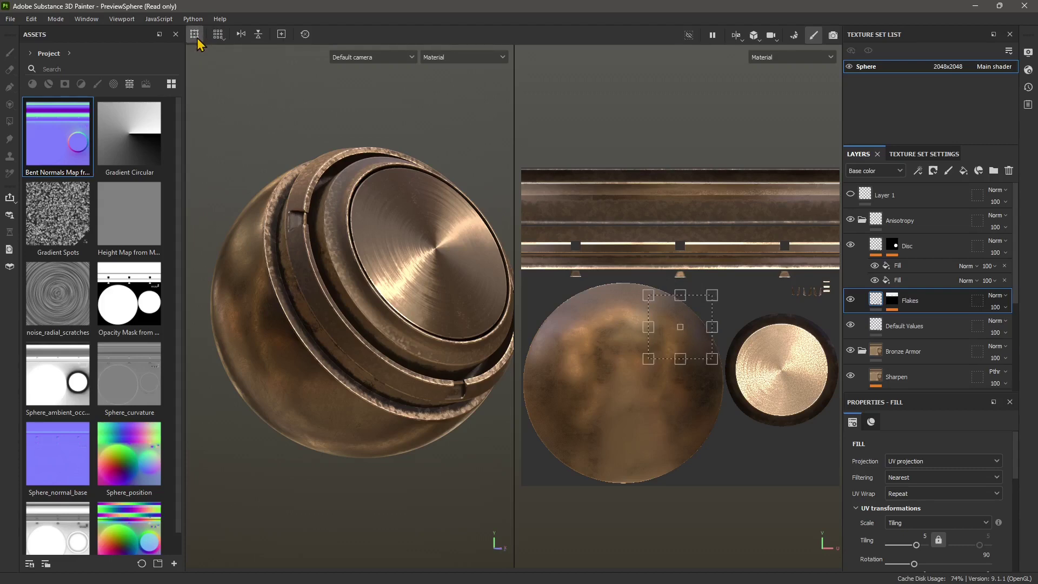
Switch the manipulator's handles to a smaller size and back to the larger one.
left_click(218, 34)
left_click(238, 51)
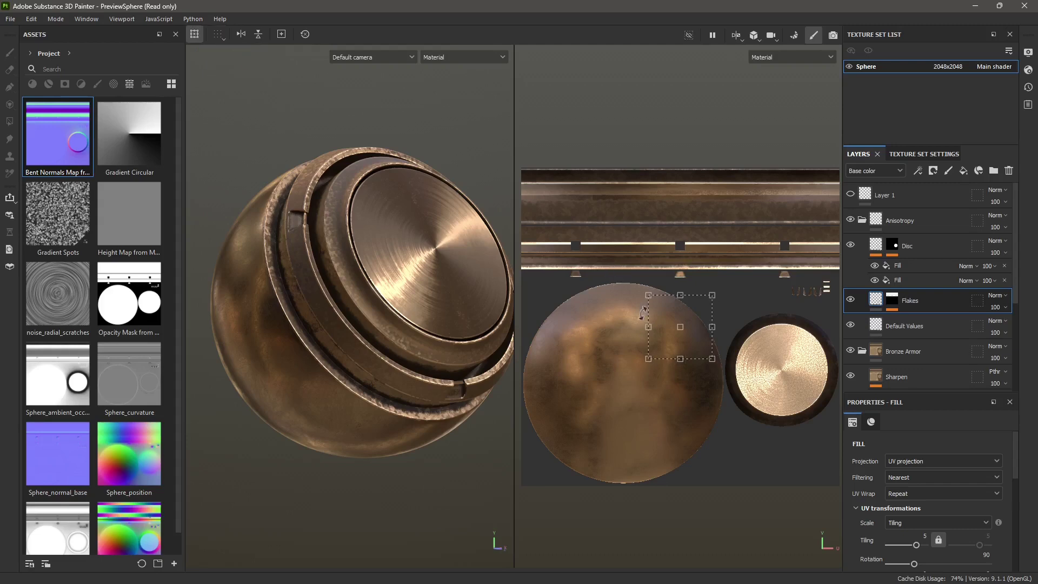
left_click(229, 81)
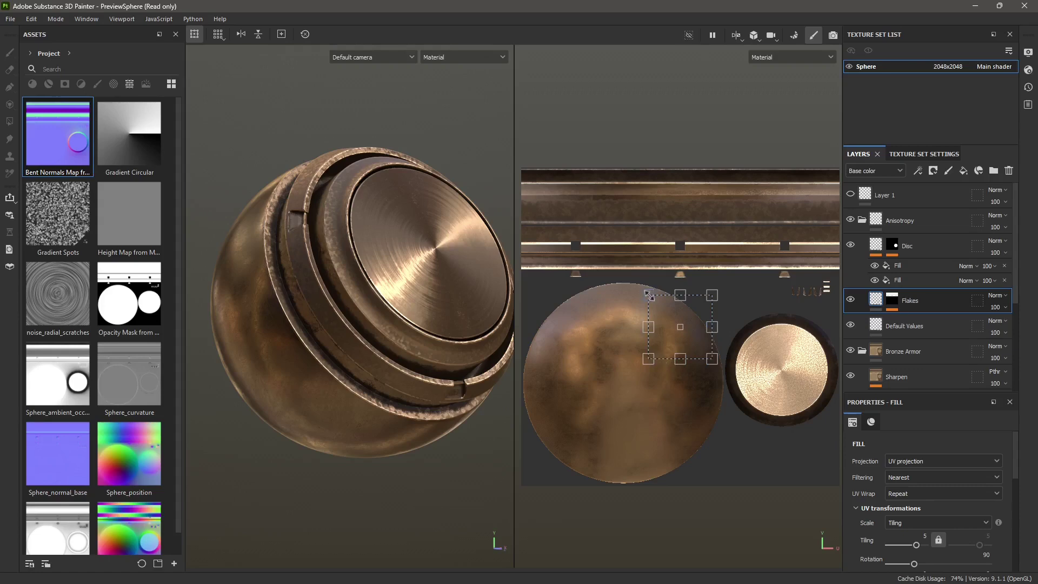
Scale and rotate the Flakes fill's UV frame in the 2D view, ending at about -5.03 by -5.01 tiling and 253 degrees rotation.
left_click_drag(649, 295, 559, 204)
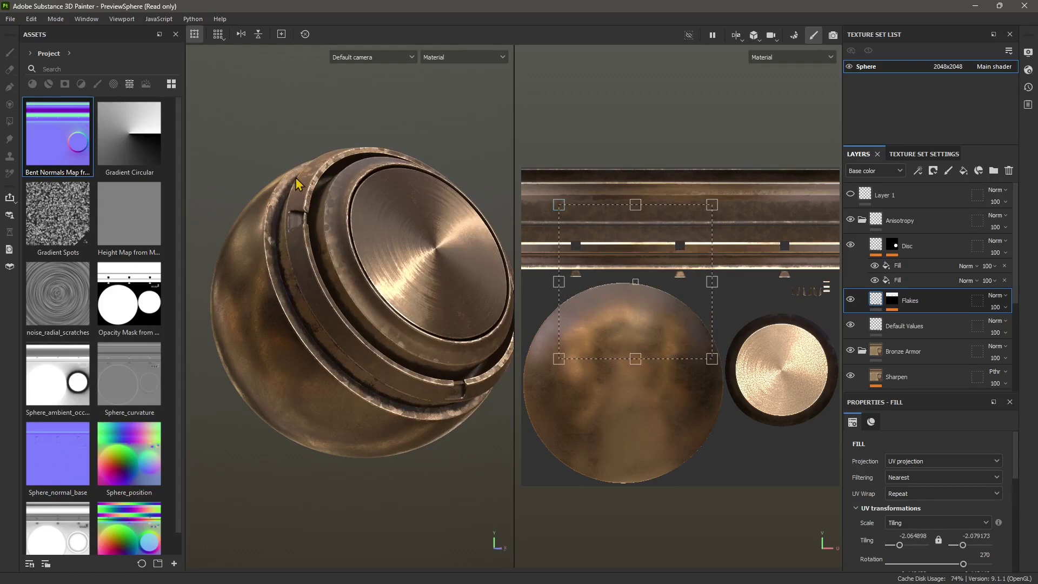
left_click_drag(713, 359, 821, 458)
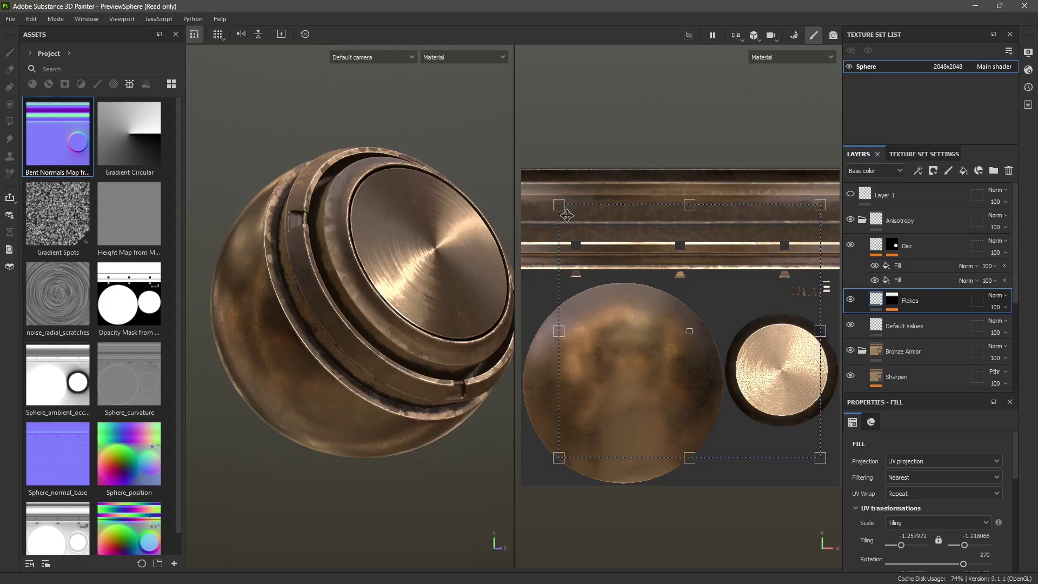
left_click_drag(564, 214, 720, 279)
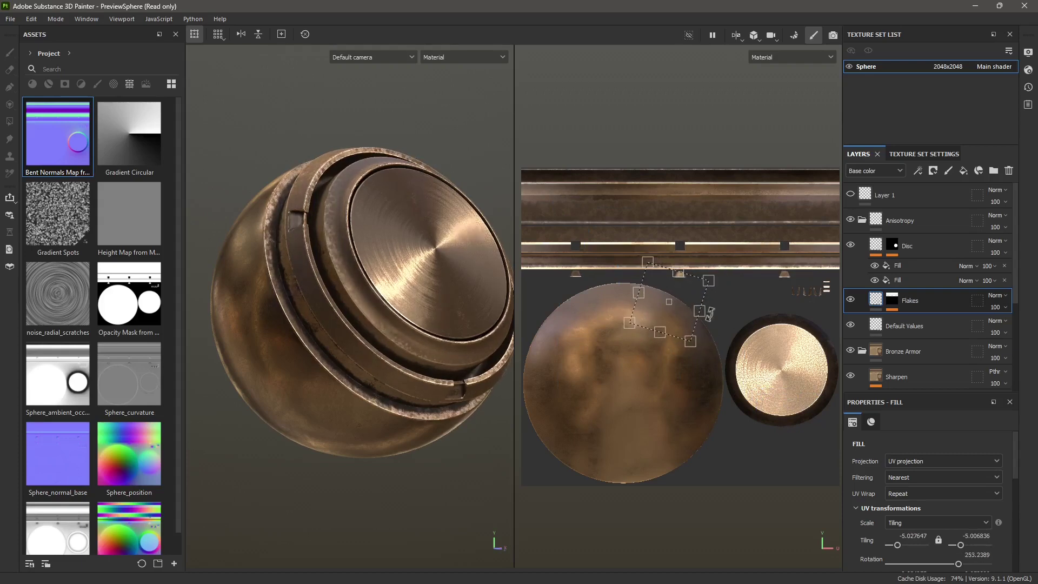
Scale, rotate and move the Flakes fill's UV frame in the 2D view, ending at about -2.36 by -2.40 tiling and 270 degrees rotation.
left_click_drag(691, 341, 730, 439)
left_click_drag(785, 294, 739, 251)
left_click_drag(693, 199, 681, 212)
left_click_drag(722, 247, 761, 279)
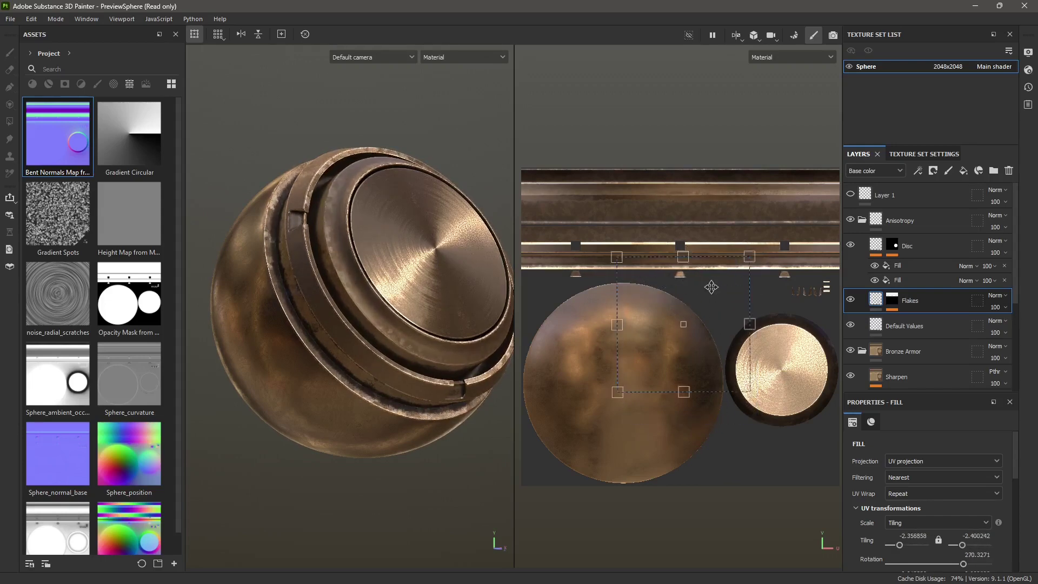
mouse_move(709, 322)
left_mouse_down()
mouse_move(729, 308)
mouse_move(704, 329)
left_mouse_up()
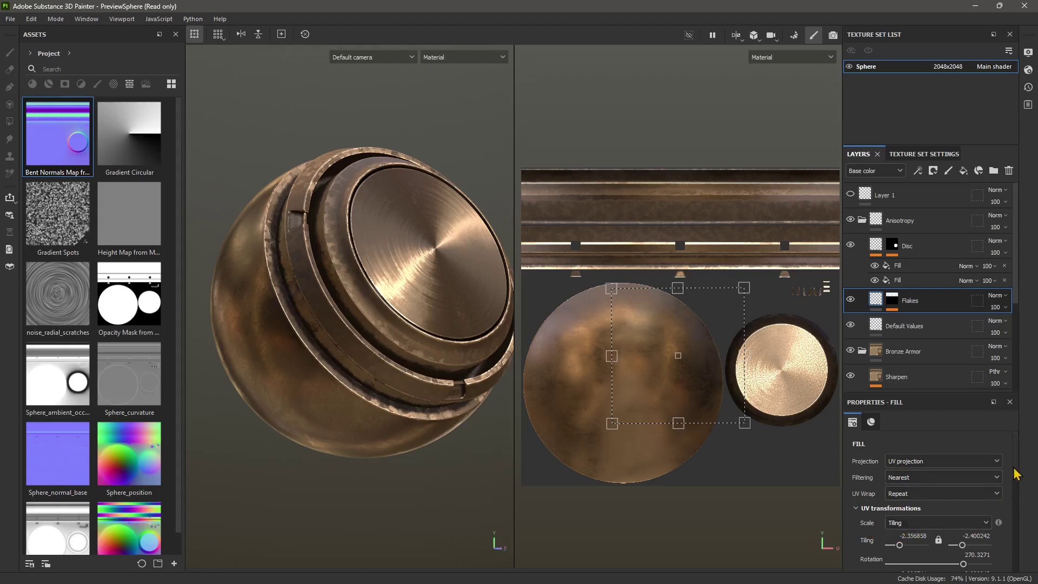
Adjust the Flakes fill's UV values to tiling -1.42 by -1.82, rotation 249.23 and offset 0.11 by -0.02.
scroll(890, 503, "down", 3)
left_click_drag(887, 489, 896, 489)
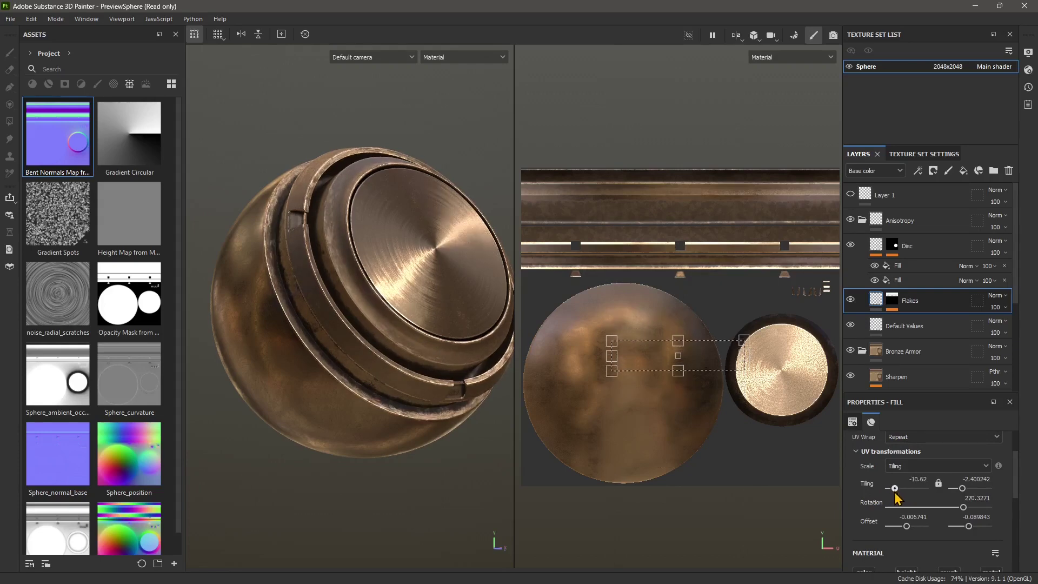
left_click_drag(962, 488, 959, 489)
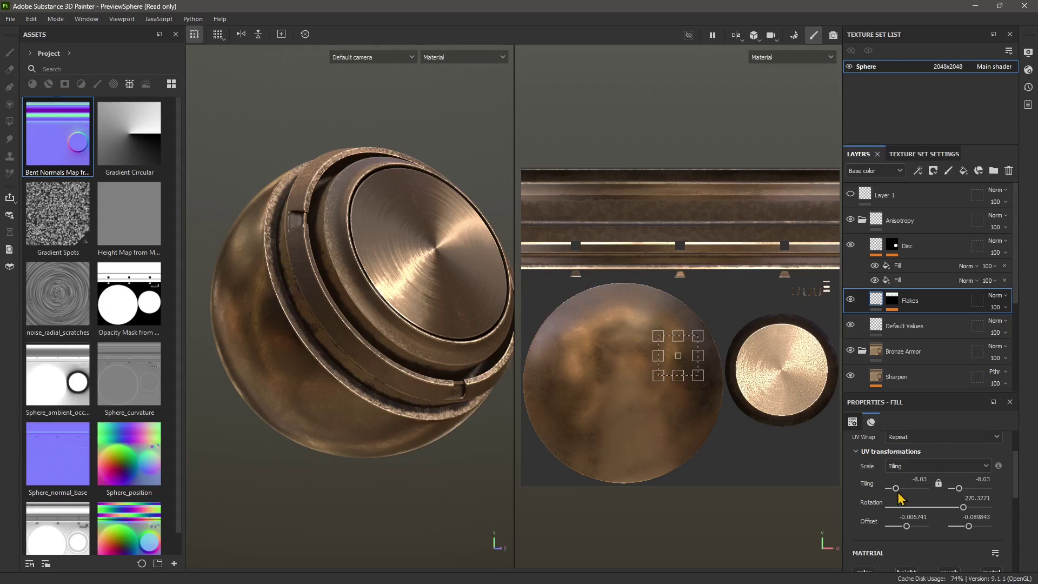
left_click_drag(895, 489, 957, 507)
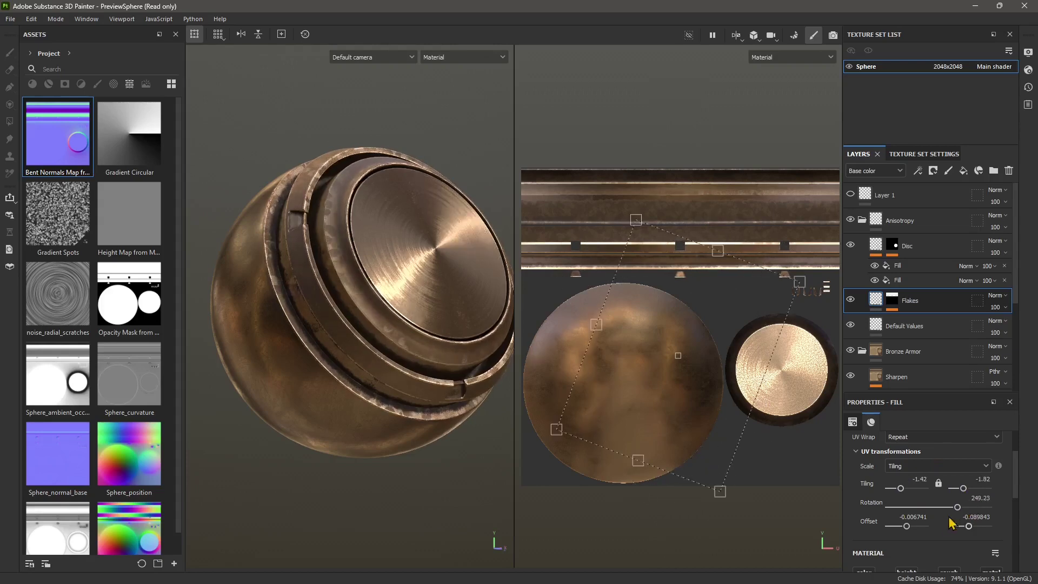
left_click_drag(906, 528, 968, 527)
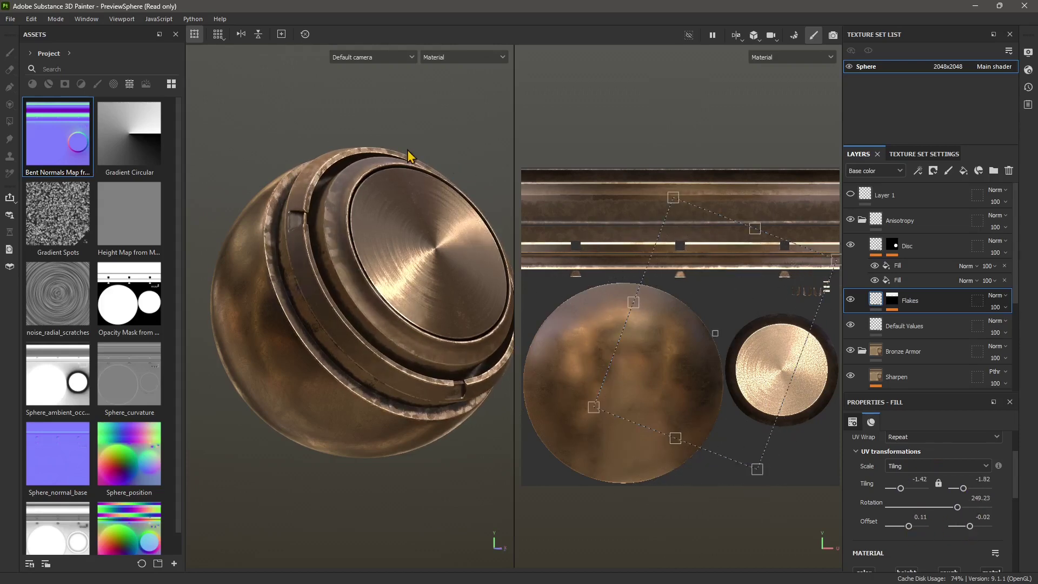
Turn the Flakes layer's UV transformation manipulator off and on repeatedly, leaving it on.
left_click(195, 37)
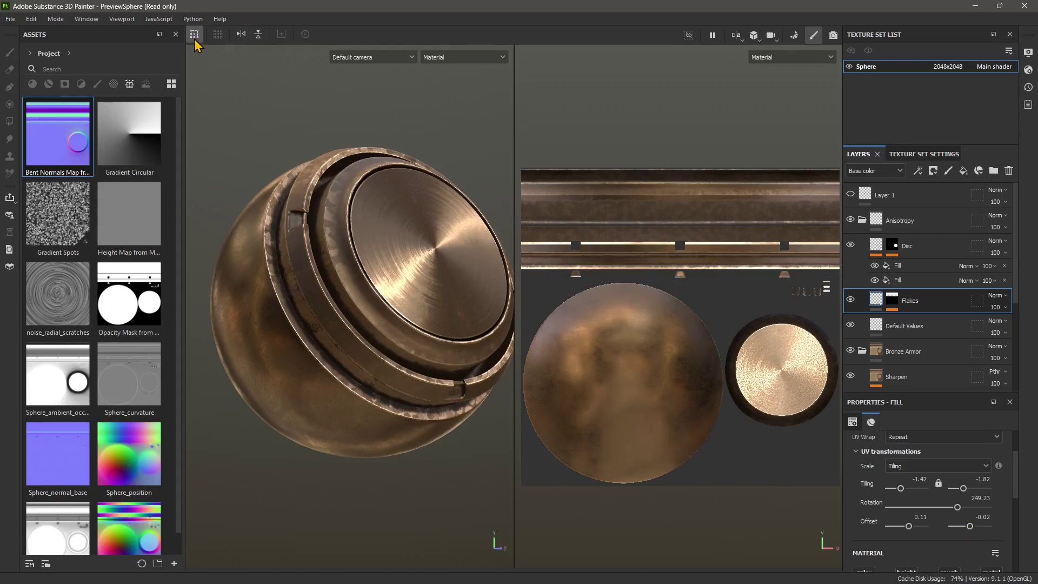
left_click(195, 38)
left_click(197, 36)
left_click(197, 36)
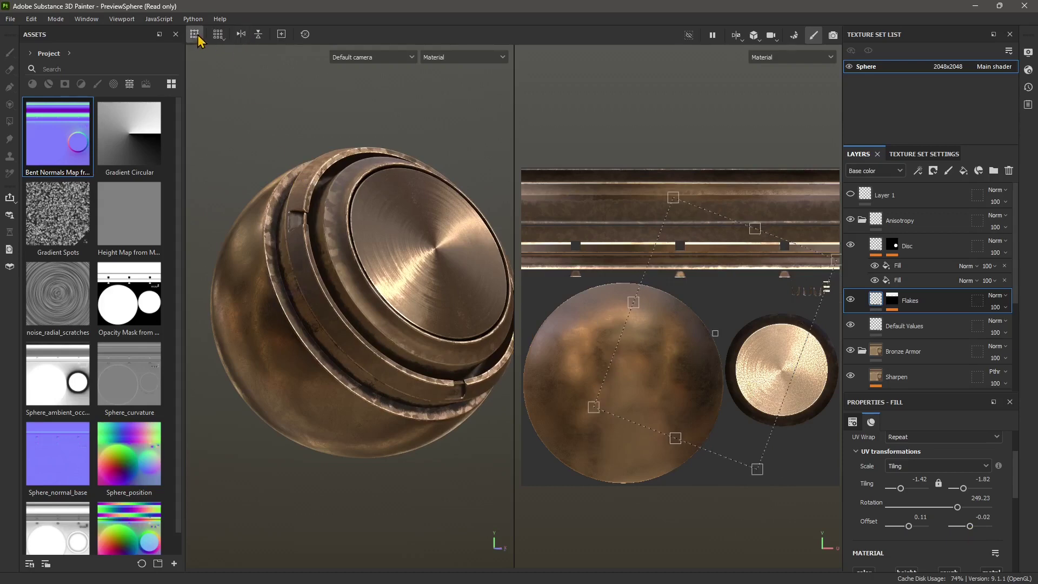
left_click(198, 36)
left_click(197, 35)
left_click(194, 35)
left_click(194, 35)
Move the UV frame's pivot to the large disc's upper edge and transform around it to about 1.98 by 1.96 tiling, 59.45 degrees rotation.
left_click_drag(716, 335, 715, 327)
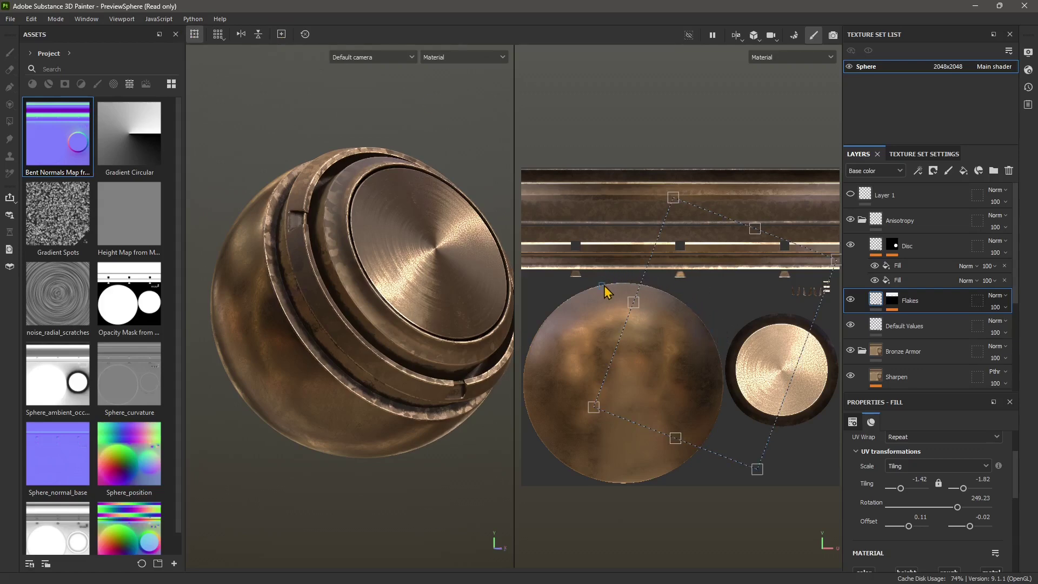
left_click_drag(603, 292, 600, 295)
left_click_drag(724, 492, 744, 431)
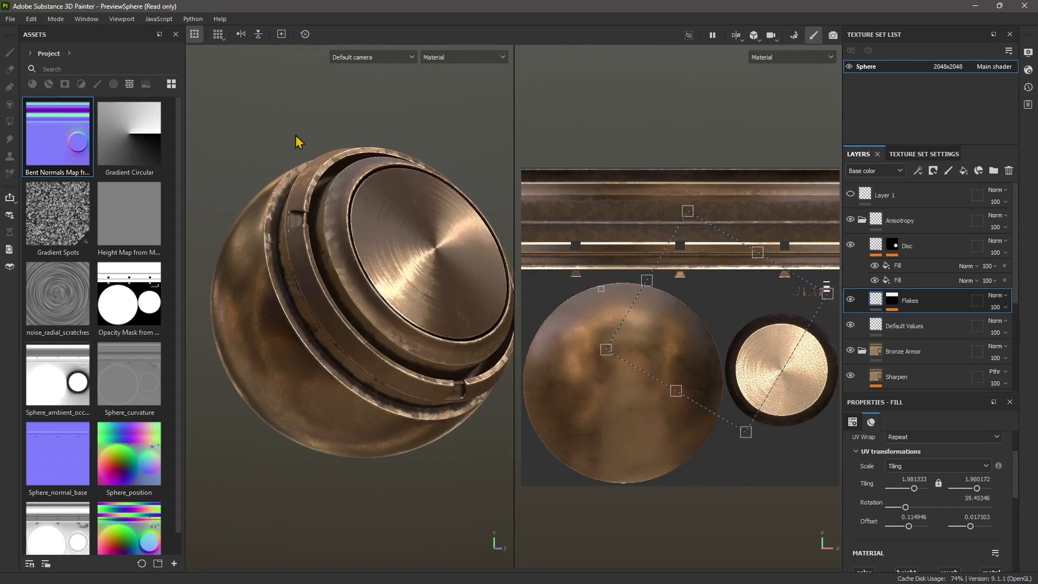
Reset the Flakes fill's UV transformation and rescale its frame from opposite corners to about 3.92 by 3.76 tiling.
left_click(305, 35)
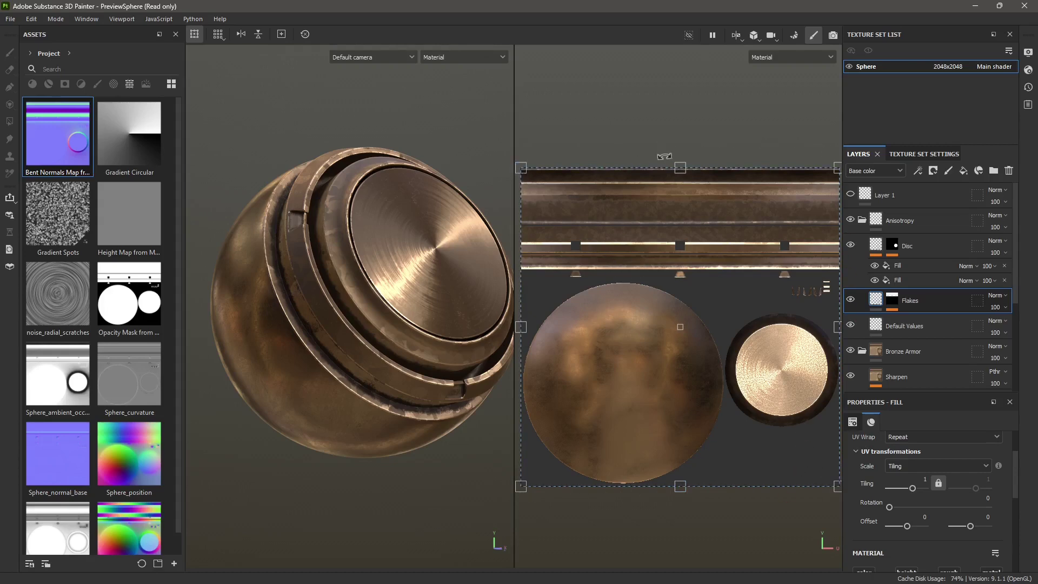
left_click_drag(523, 481, 723, 300)
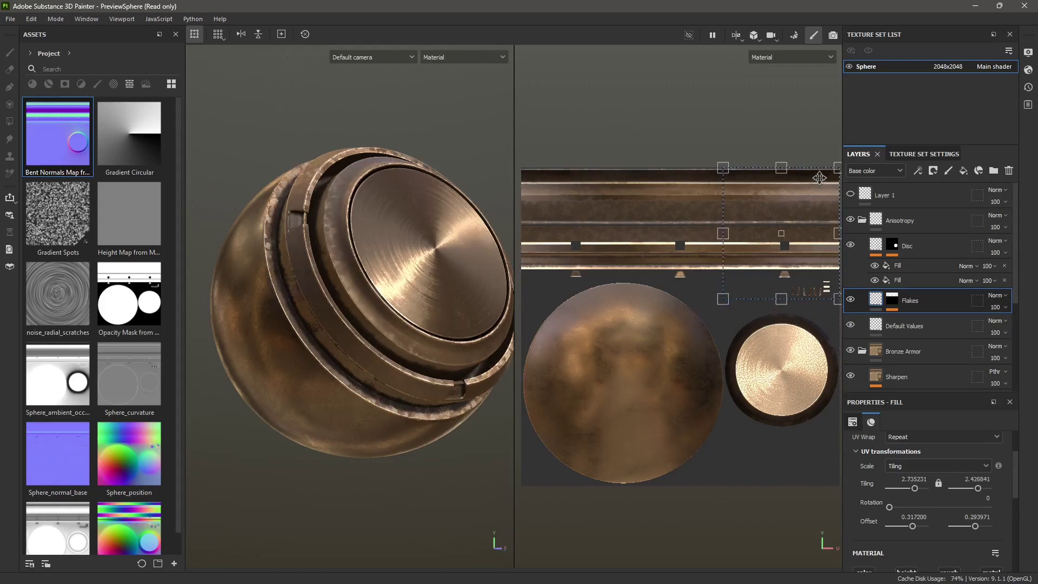
left_click_drag(837, 168, 690, 281)
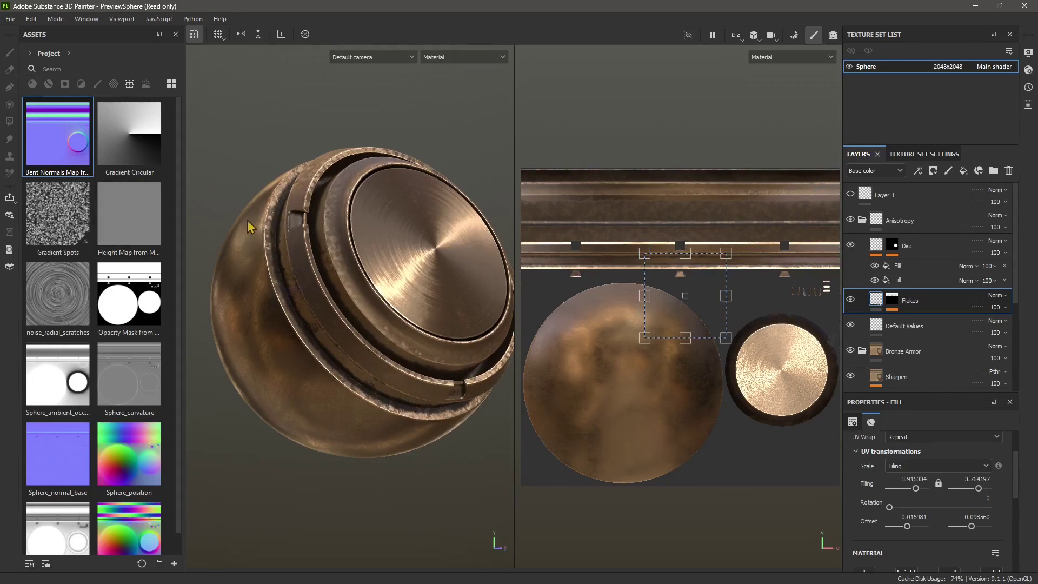
Open the TilingMaterial sample project, discarding the changes made to PreviewSphere.
left_click(11, 19)
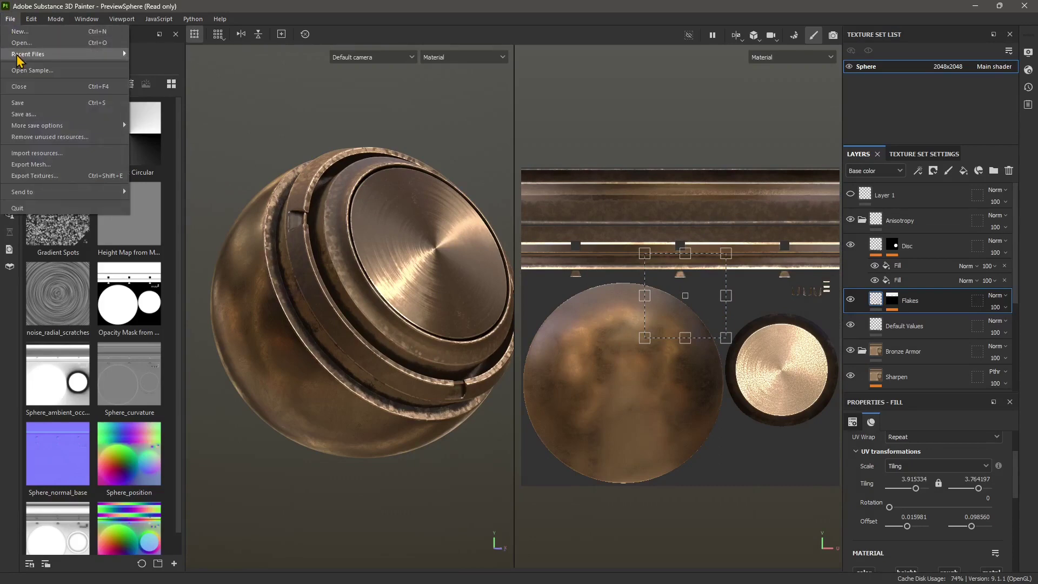
left_click(21, 72)
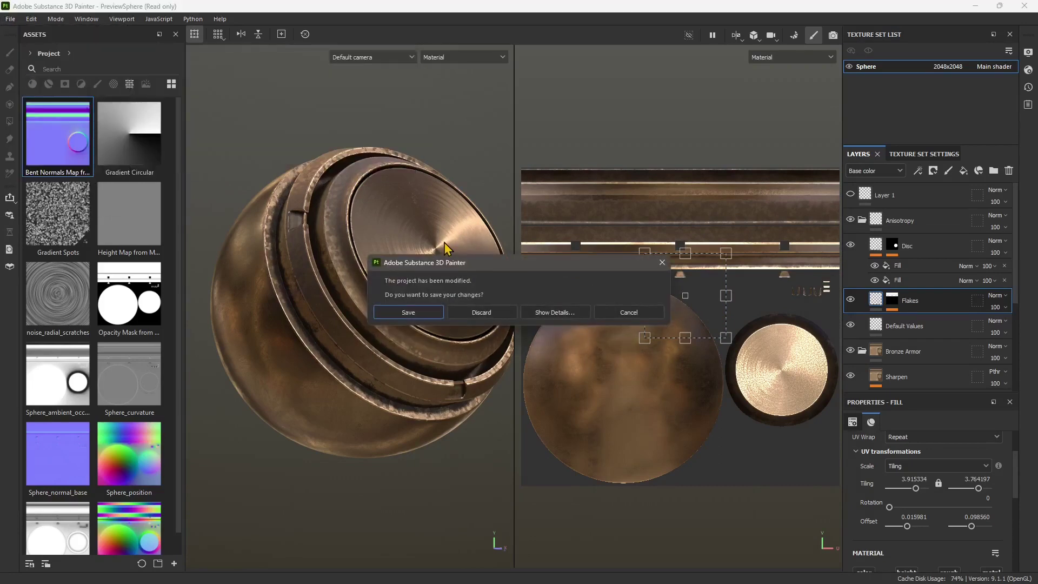
left_click(475, 318)
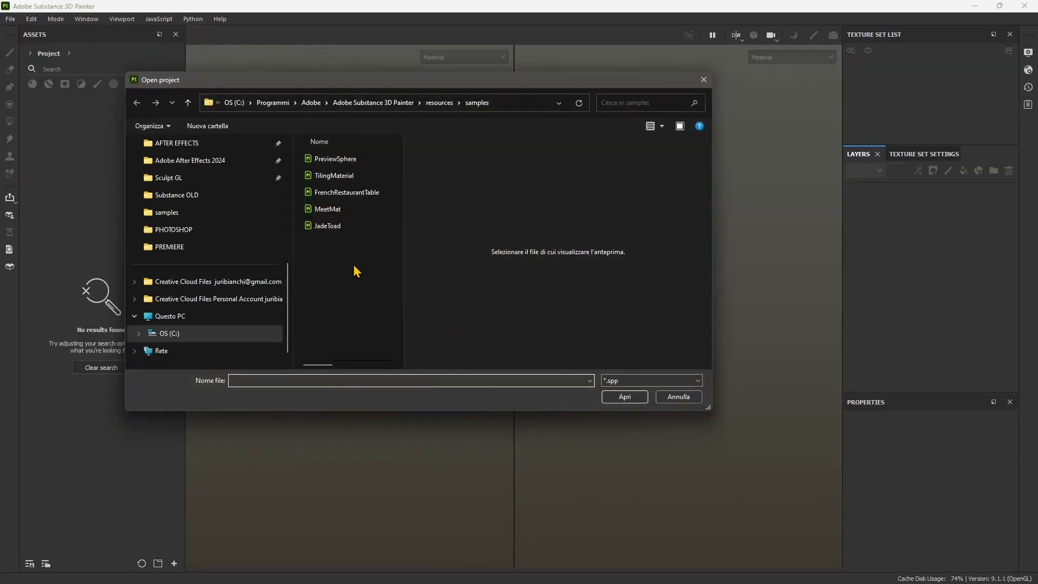
left_click(328, 176)
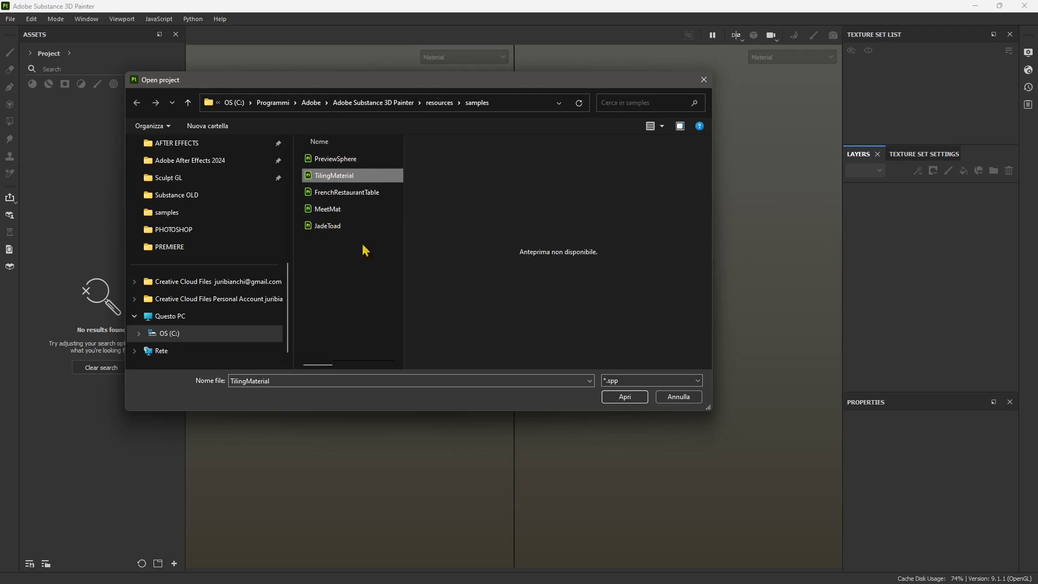
left_click(623, 397)
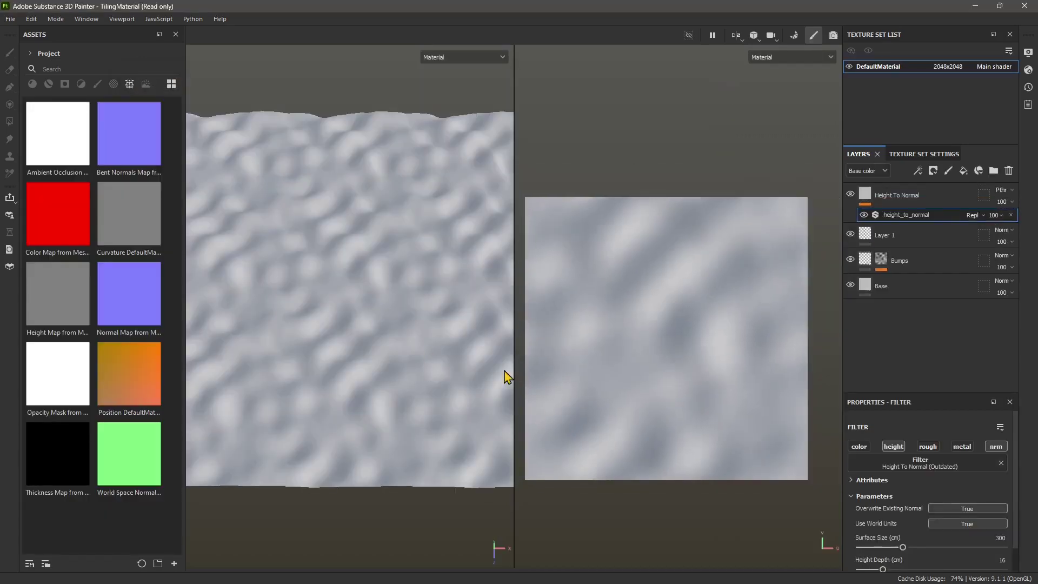
Examine the tiling plane from several angles, with the Bumps layer hidden and shown again.
scroll(401, 285, "down", 1)
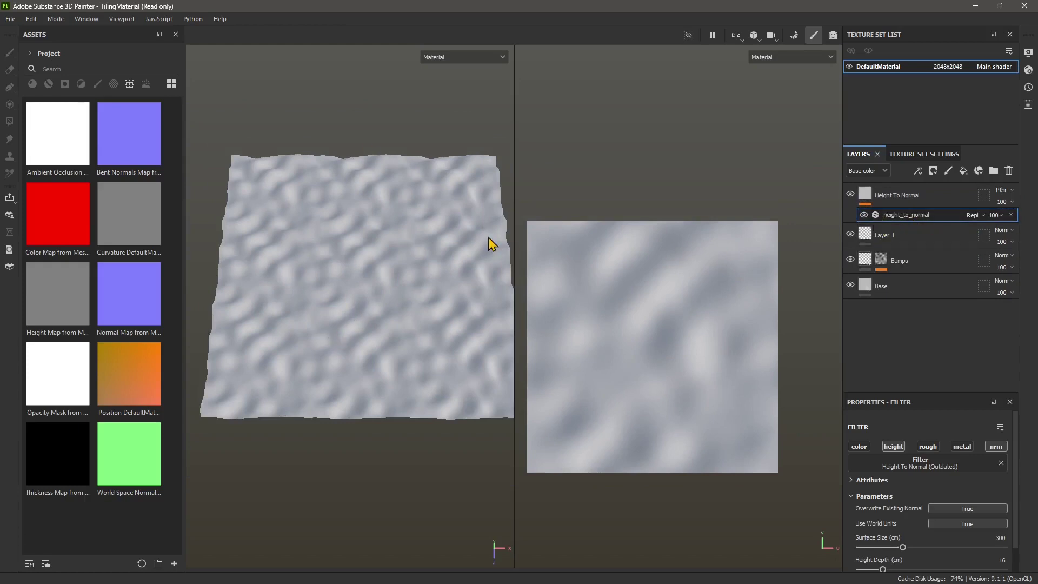
left_click_drag(352, 323, 389, 420, "alt")
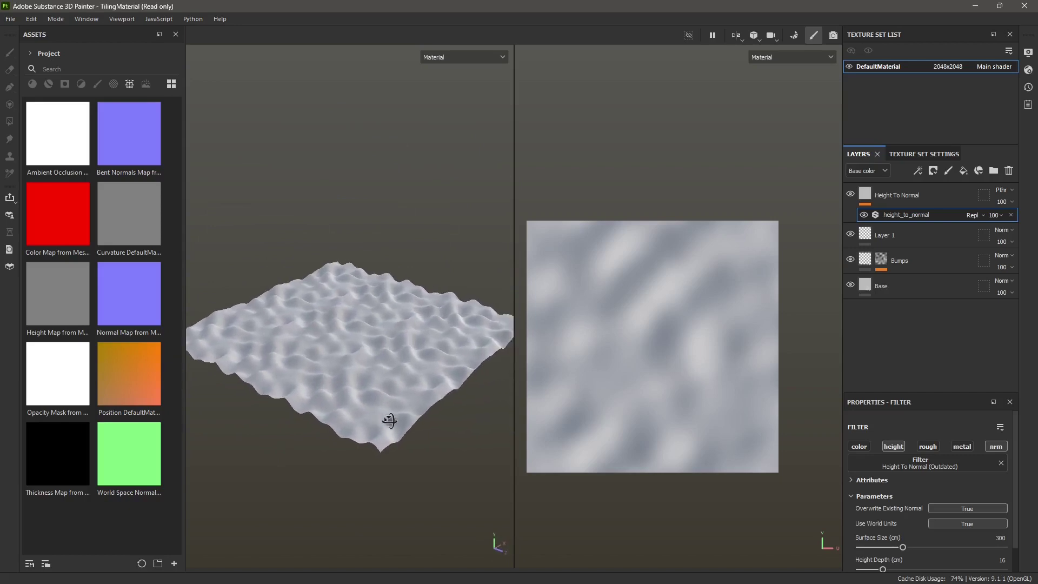
left_click(850, 259)
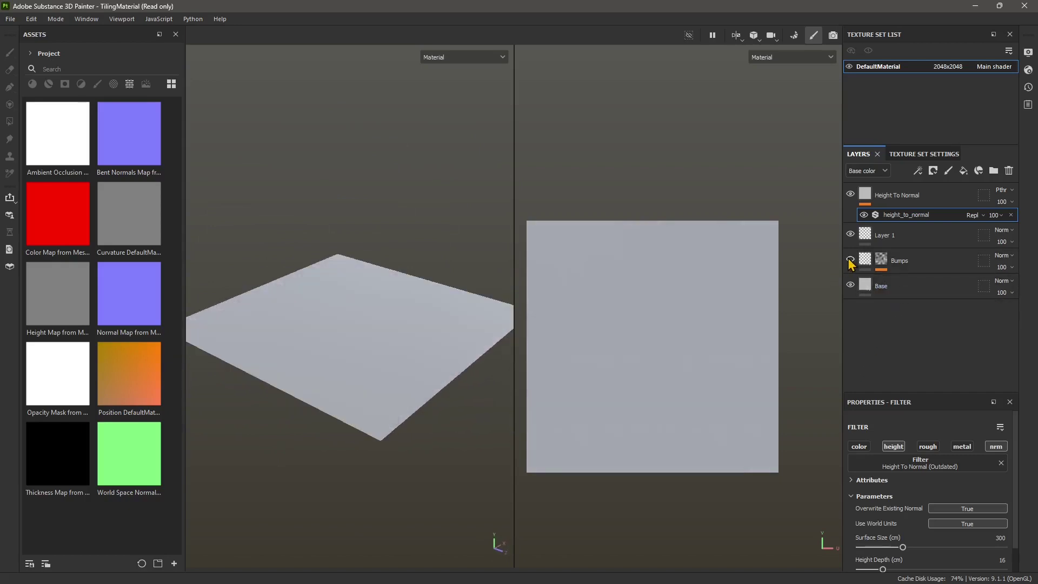
left_click(906, 270)
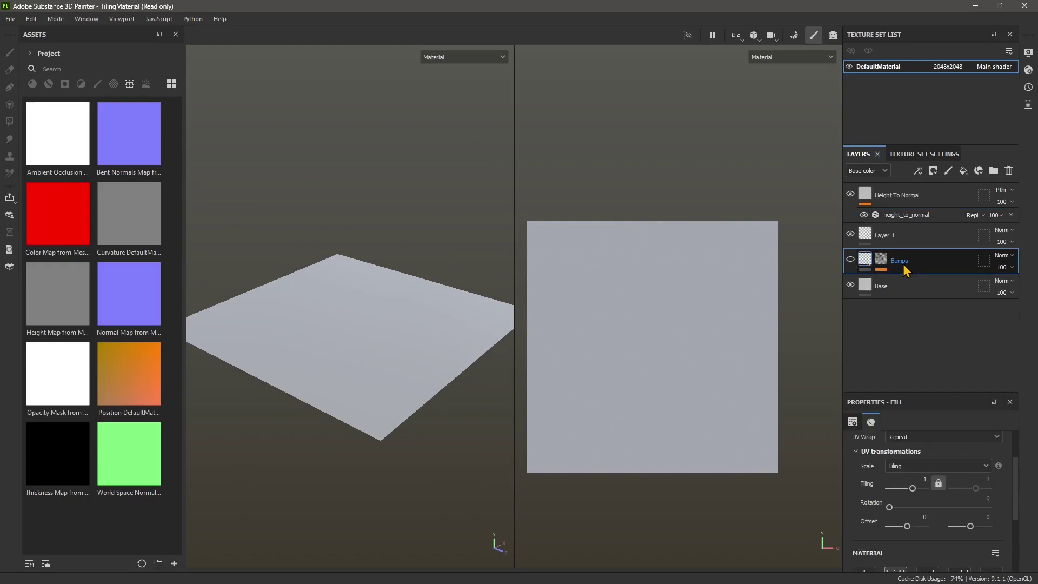
left_click(916, 216)
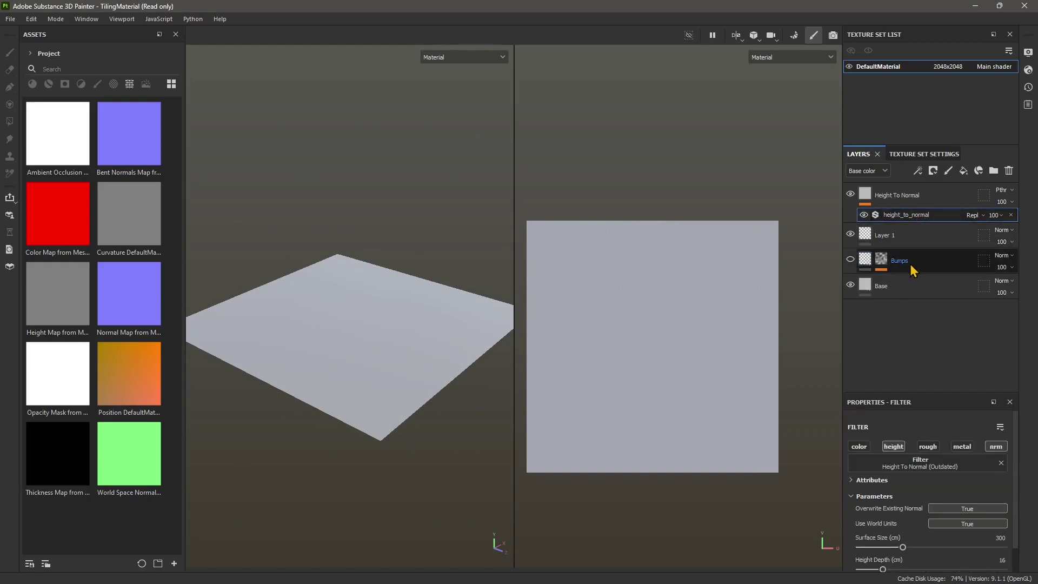
left_click(851, 260)
left_click_drag(346, 299, 328, 406, "alt")
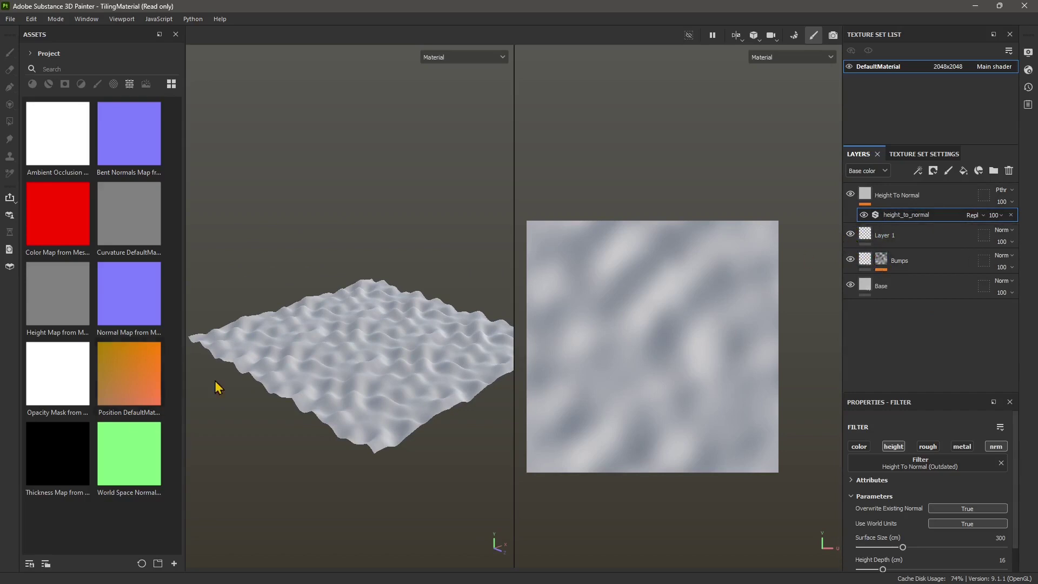
mouse_move(368, 350)
left_mouse_down("alt")
mouse_move(340, 327)
mouse_move(345, 369)
mouse_move(409, 386)
mouse_move(371, 355)
mouse_move(436, 309)
mouse_move(481, 312)
mouse_move(359, 336)
mouse_move(398, 324)
left_mouse_up("alt")
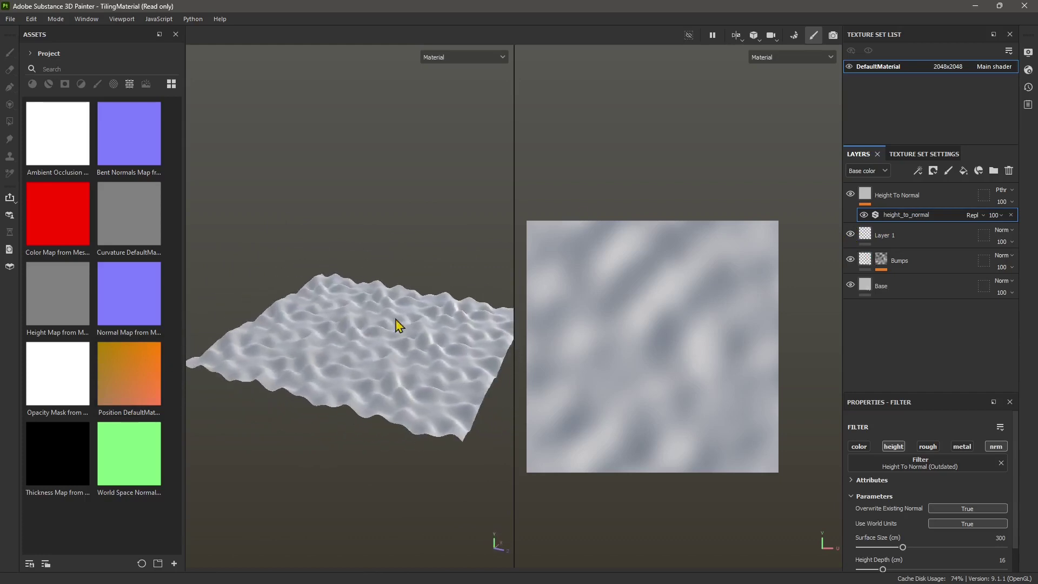
Toggle the visibility of the DefaultMaterial texture set, the Height To Normal layer and the Bumps layer, leaving all visible.
left_click(850, 66)
left_click(850, 67)
left_click(851, 194)
left_click(851, 195)
left_click(850, 259)
left_click(850, 259)
Toggle the height and nrm channels of the height_to_normal filter, leaving both enabled.
scroll(946, 464, "down", 1)
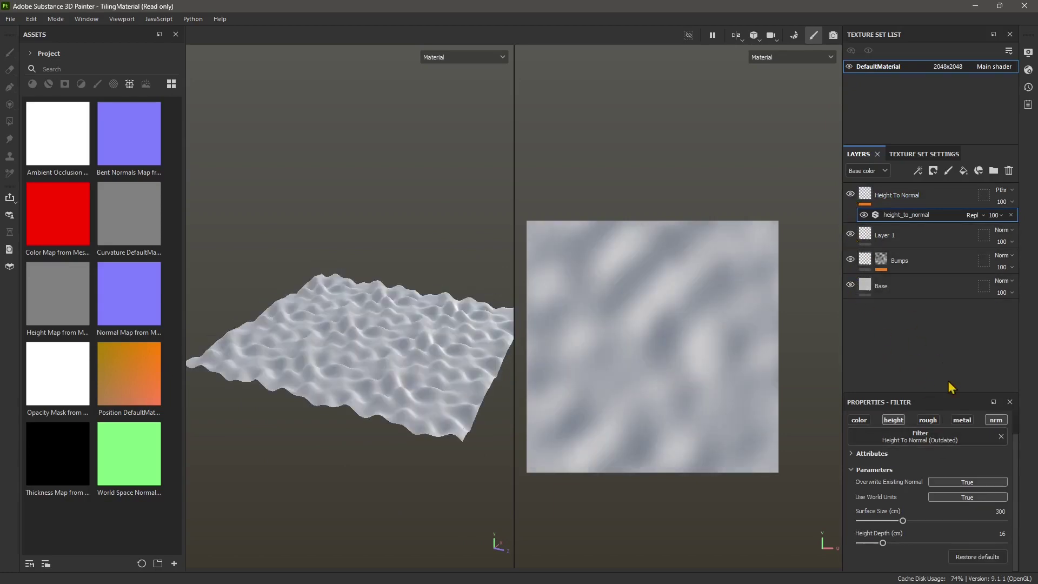
left_click(889, 421)
left_click(996, 422)
left_click(997, 421)
left_click(996, 421)
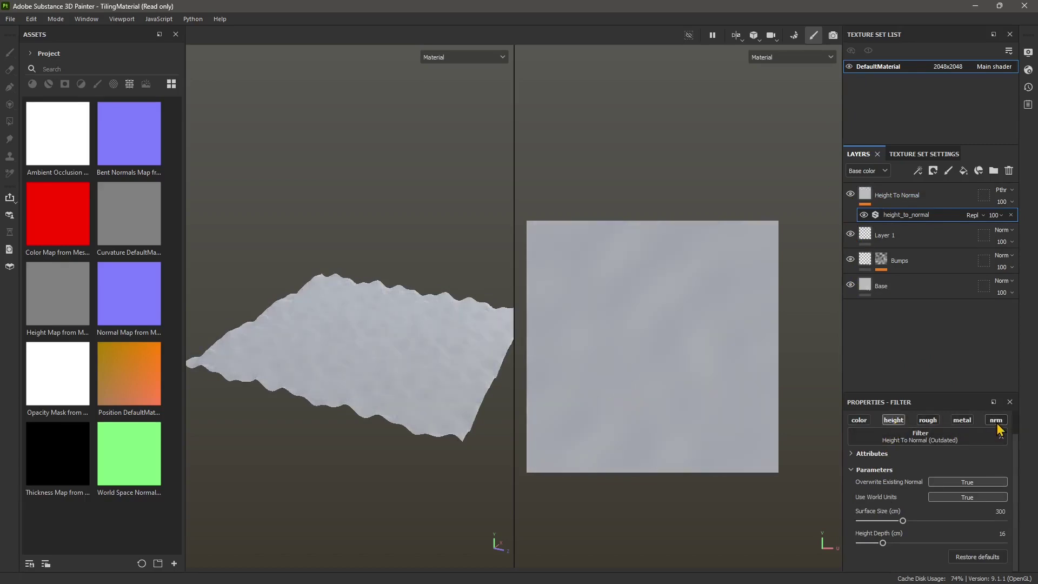
left_click(998, 425)
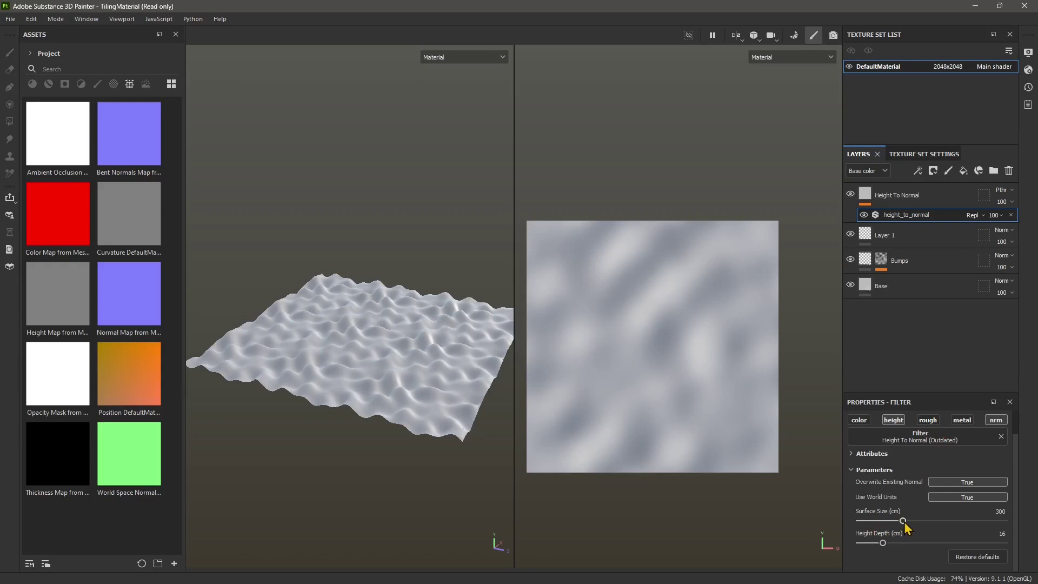
Set the height_to_normal filter's surface size to 253 cm and height depth to 24.98 cm, and select the Height To Normal layer.
left_click_drag(903, 521, 896, 543)
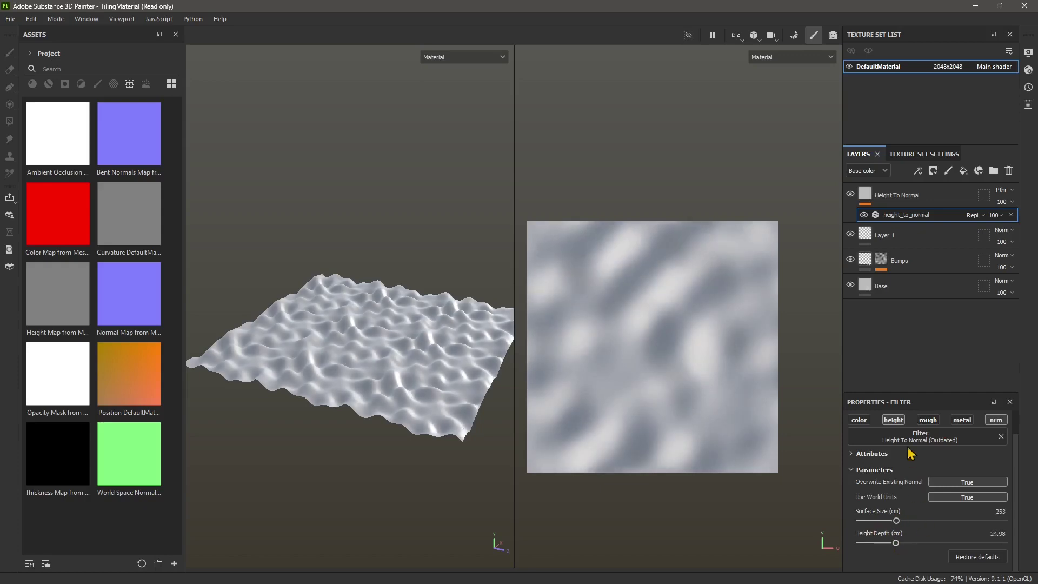
left_click(888, 198)
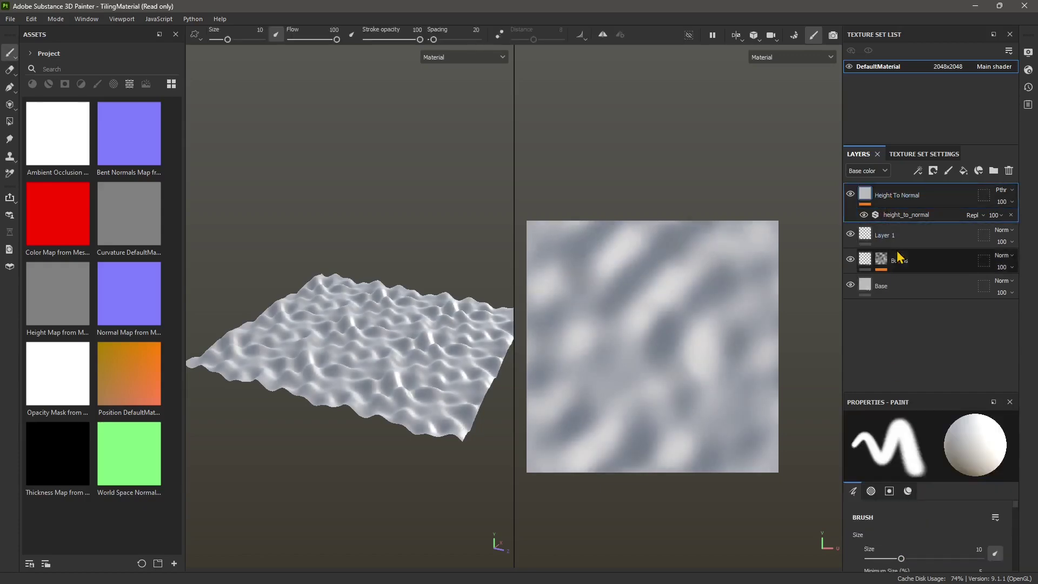
Set the Bumps fill's UV tiling to -2.29 and first offset to 0.14, and the Base fill's tiling to 0.
left_click(898, 263)
left_click_drag(905, 488, 900, 488)
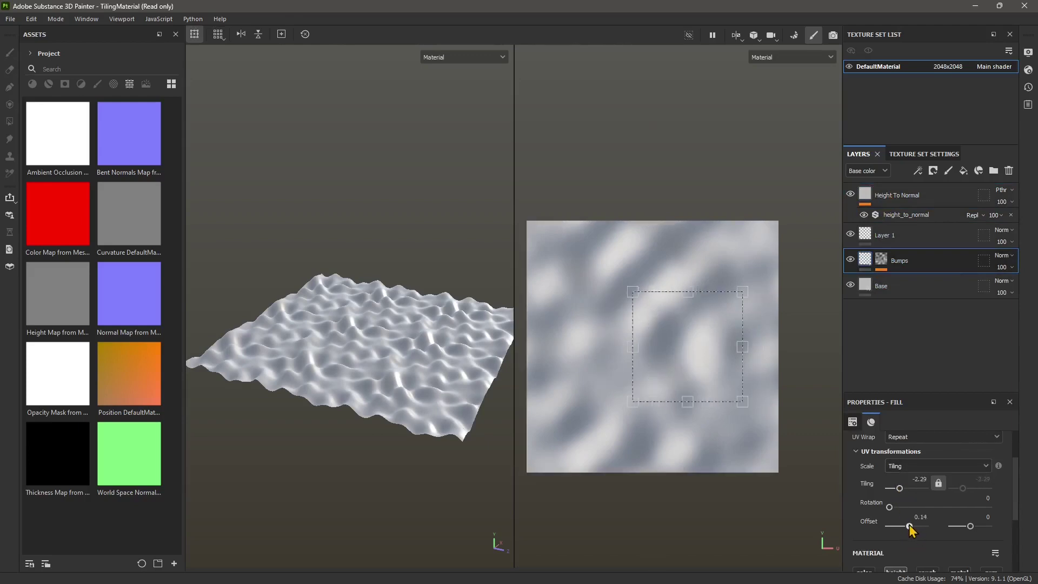
left_click(890, 287)
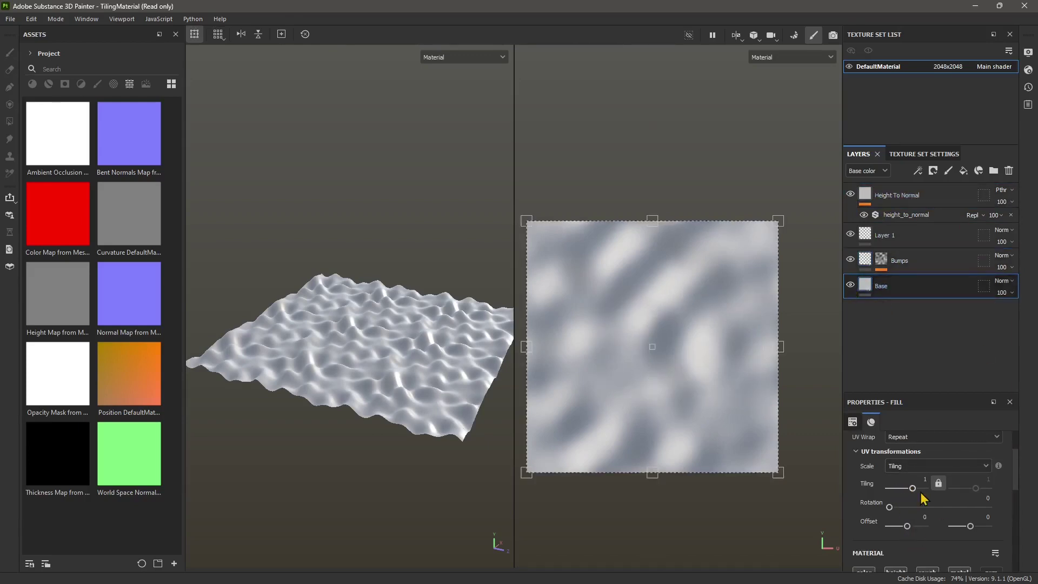
left_click_drag(913, 489, 908, 488)
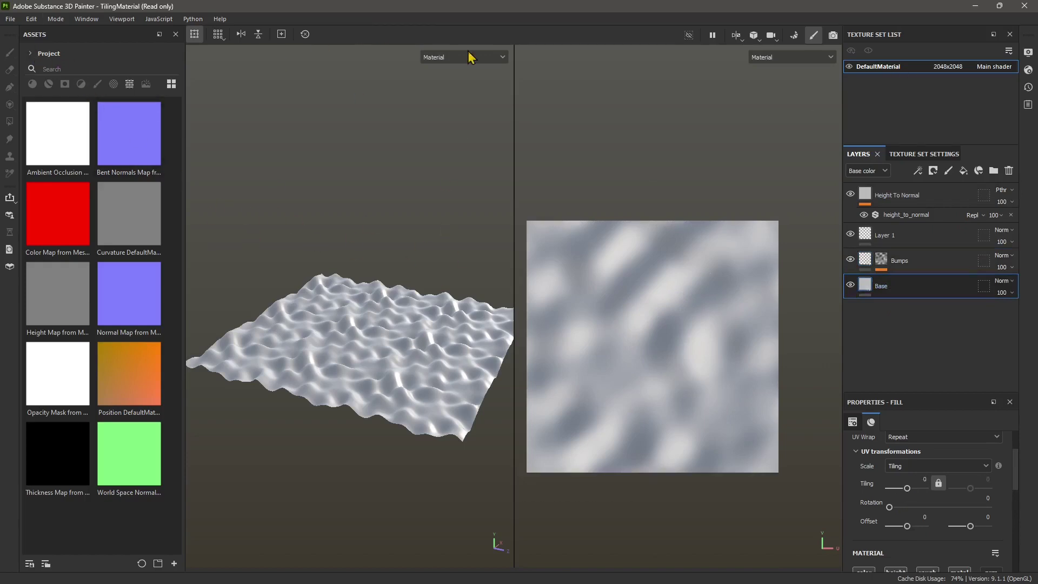
Open the JadeToad sample project, discarding the changes made to TilingMaterial.
left_click(10, 18)
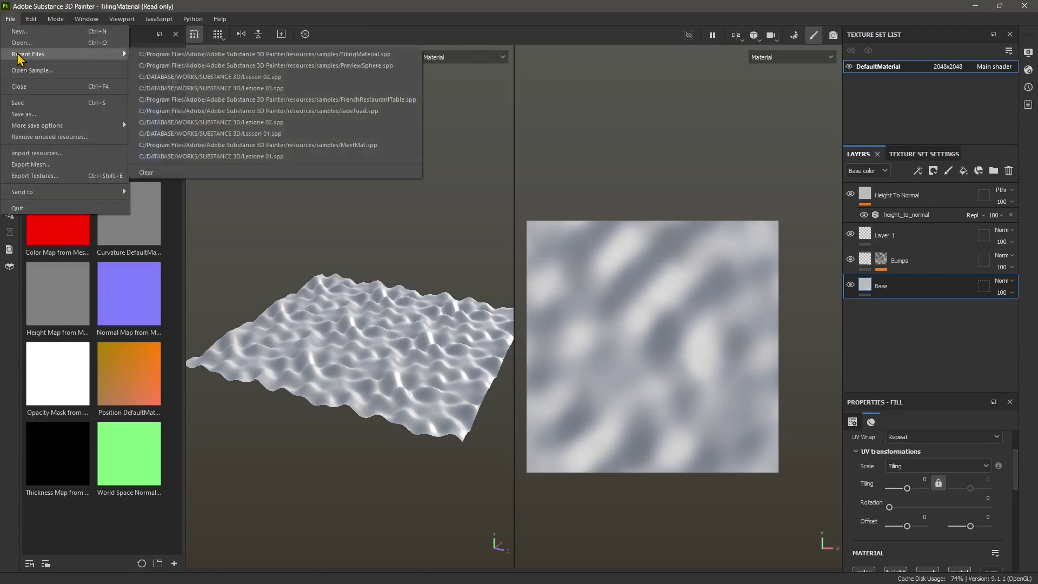
left_click(19, 70)
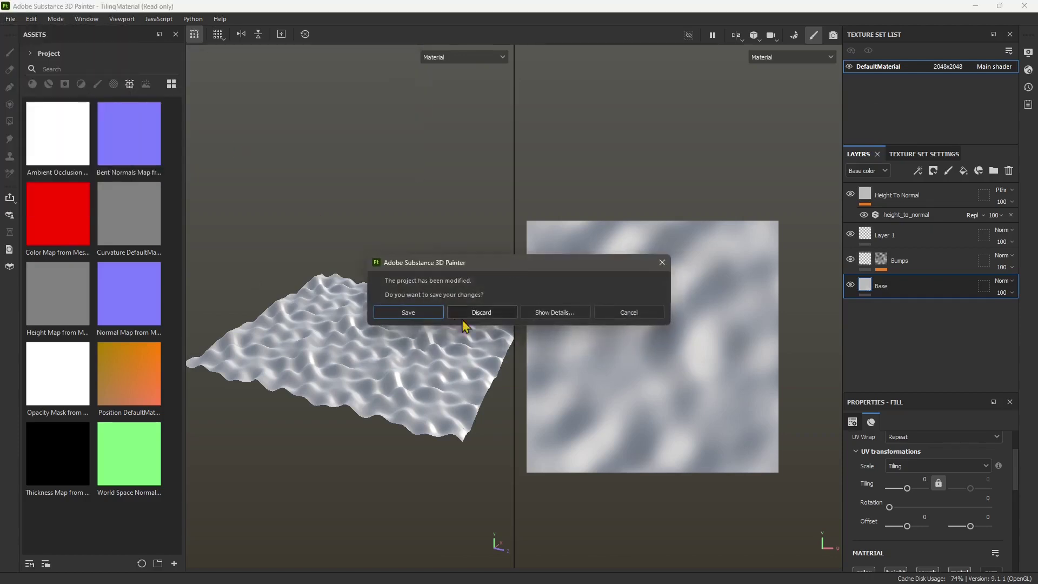
left_click(495, 323)
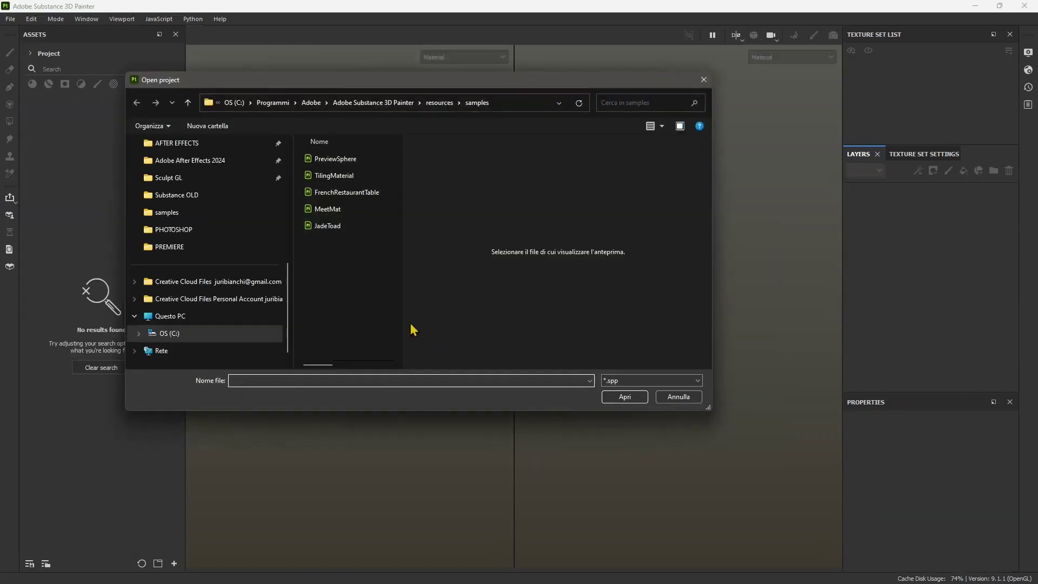
left_click(330, 230)
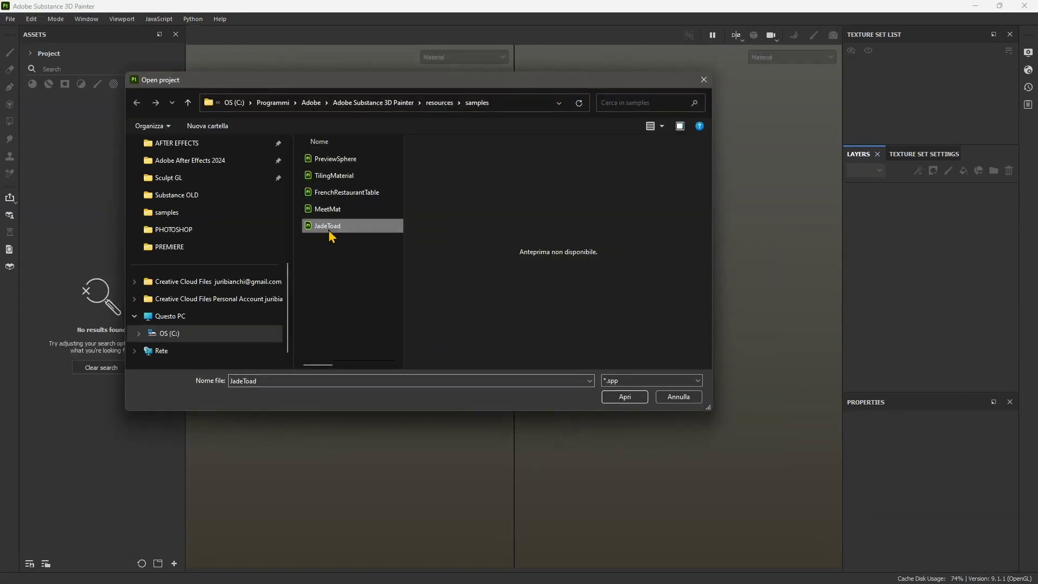
left_click(625, 396)
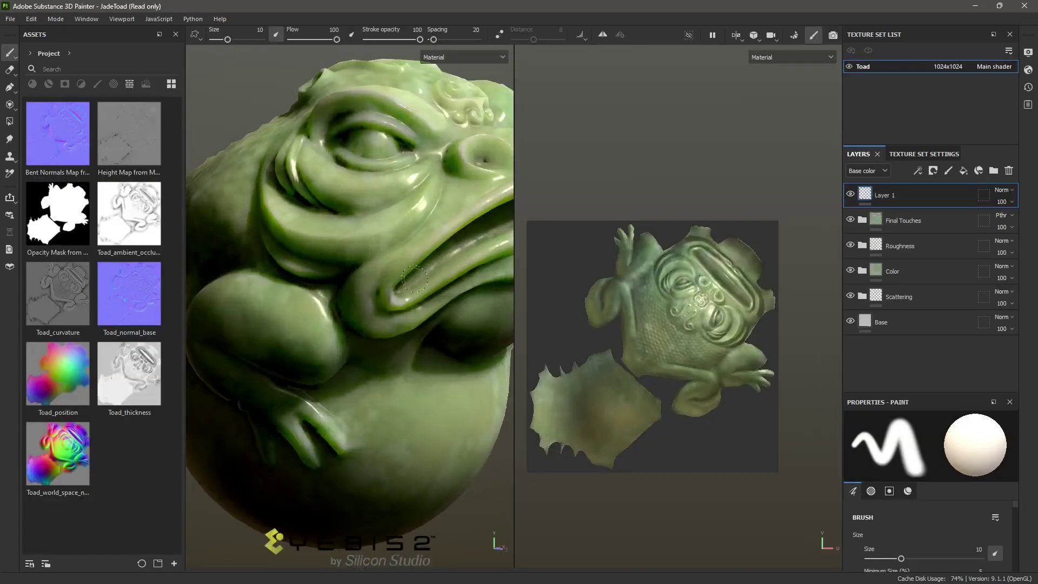
Hide the toad's layers and folders and show them again from Base upward, leaving all visible and the Base layer selected.
scroll(390, 227, "down", 8)
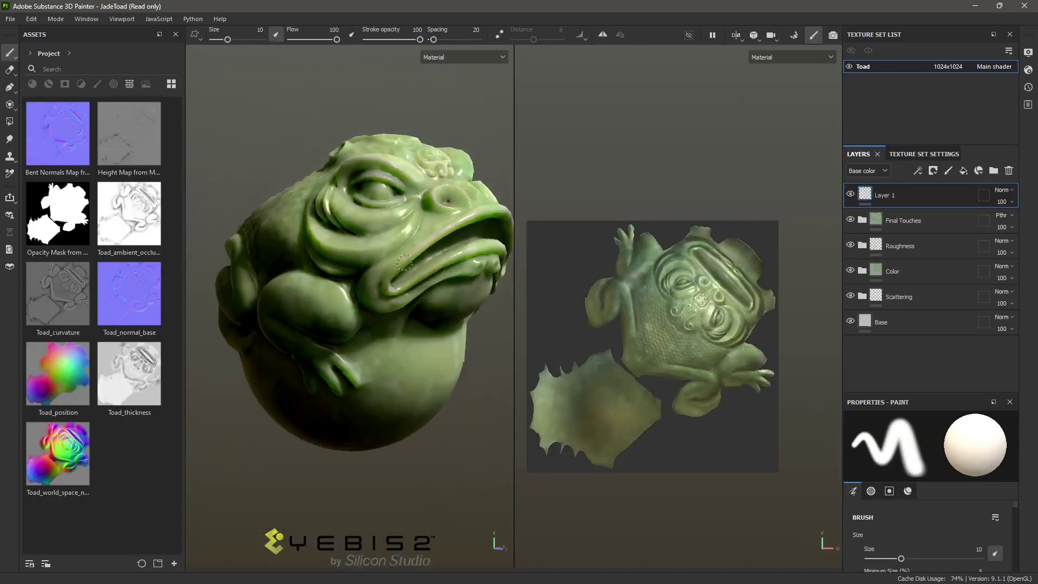
middle_click_drag(411, 282, 386, 297, "alt")
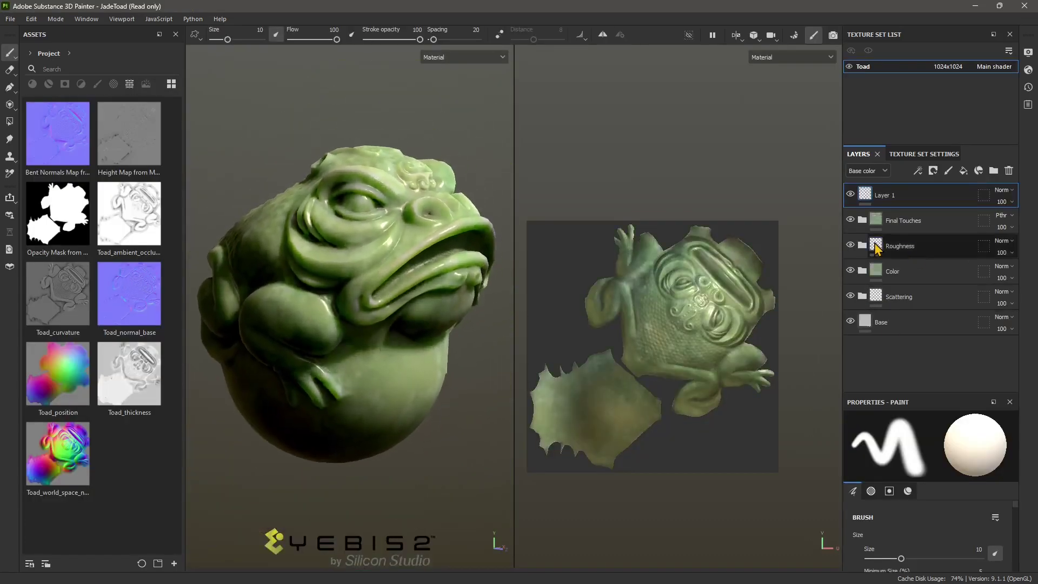
left_click(851, 271)
left_click(851, 271)
left_click(851, 296)
left_click(851, 322)
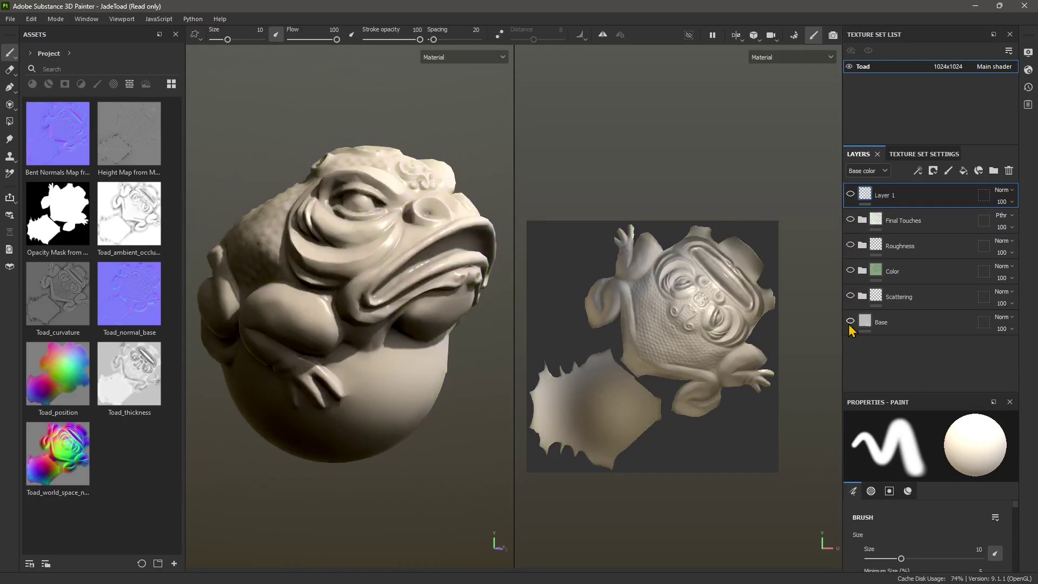
left_click(895, 325)
left_click(851, 296)
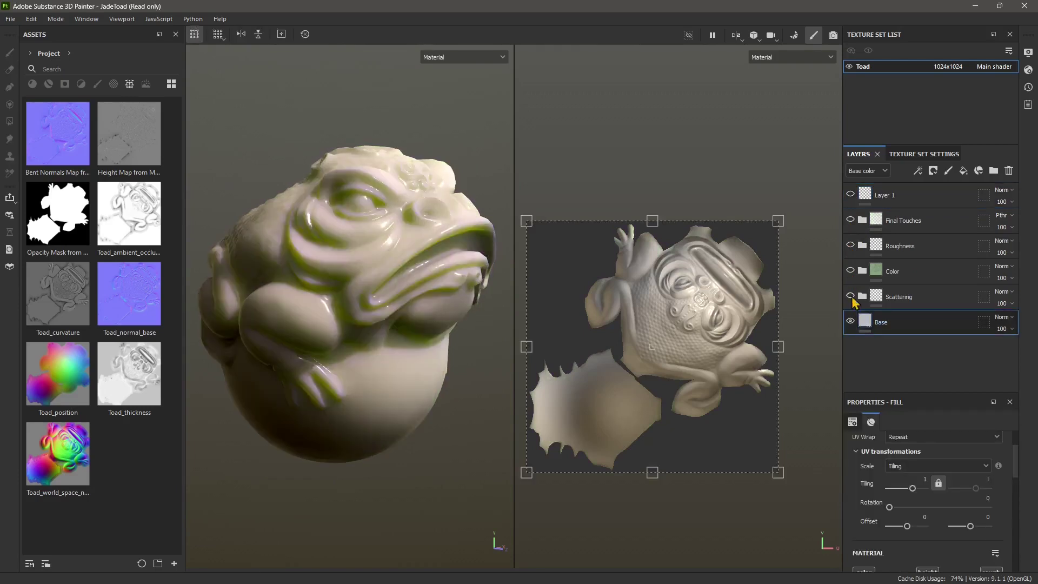
left_click(850, 270)
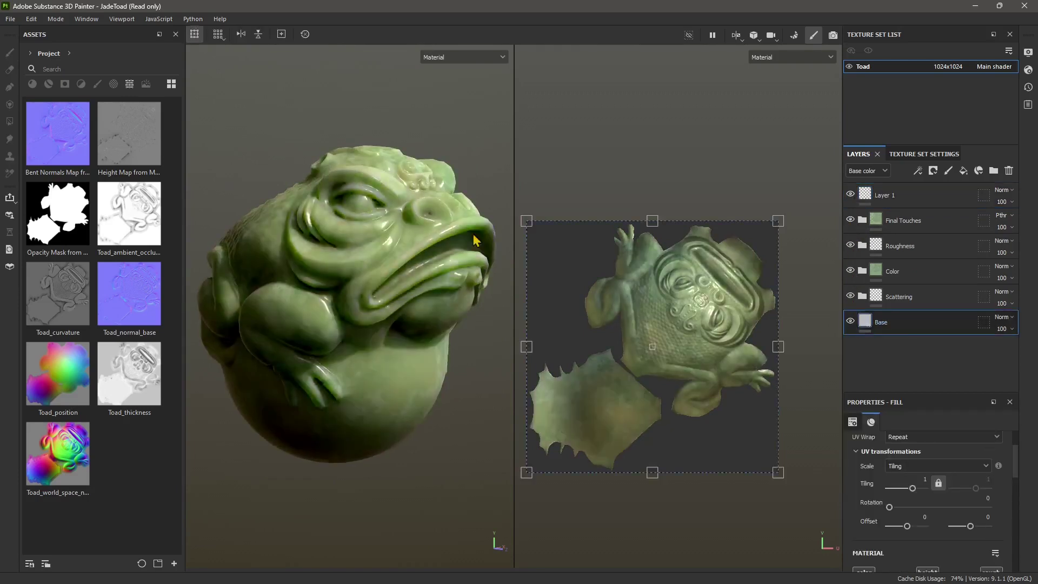
Examine the jade toad from several angles and rotate the environment lighting around it.
left_click_drag(380, 233, 374, 357, "alt")
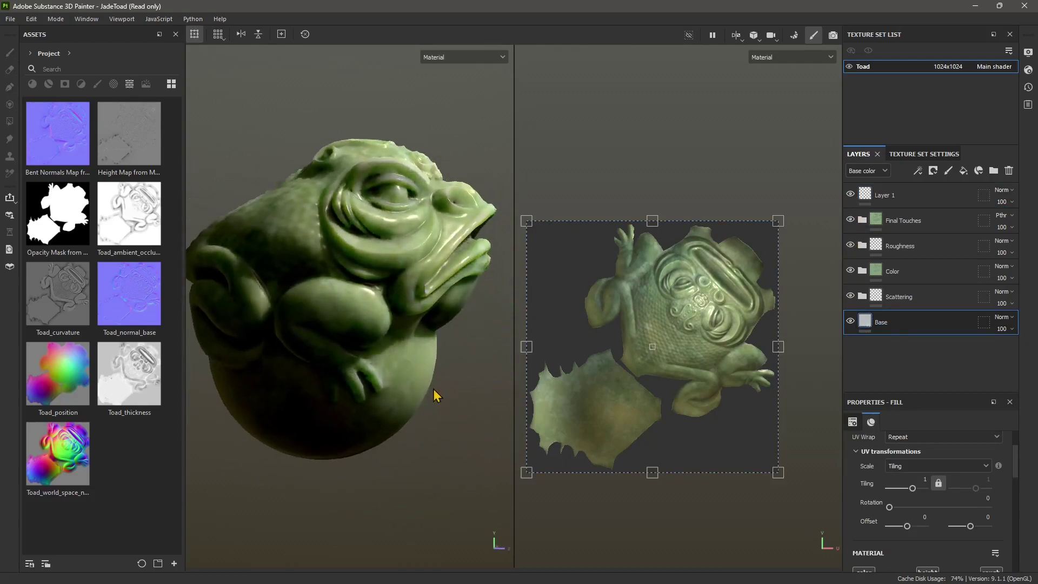
left_click_drag(433, 397, 354, 347, "alt")
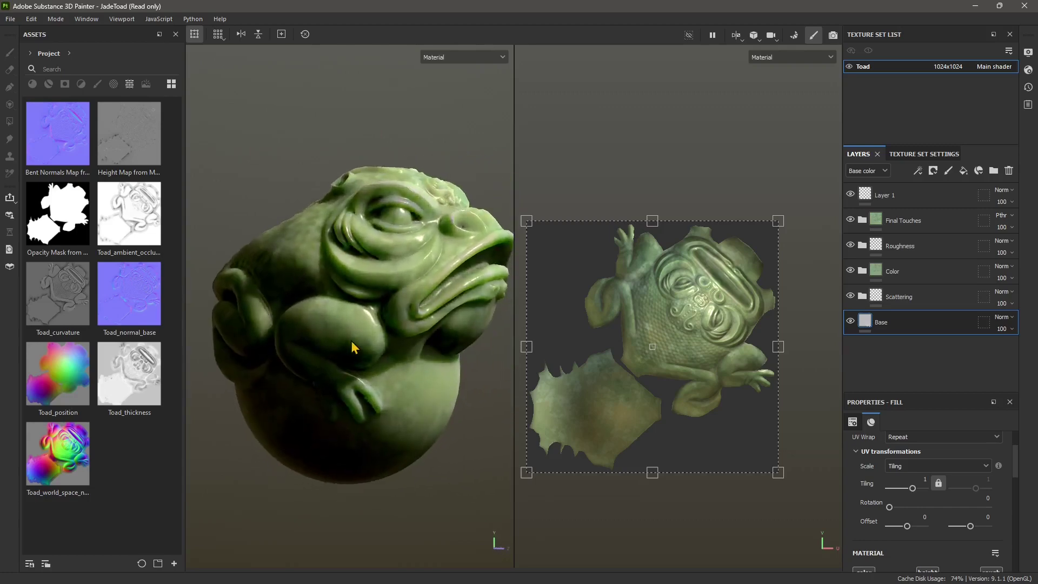
right_click_drag(331, 321, 367, 330, "shift")
mouse_move(399, 230)
right_mouse_down("shift")
mouse_move(373, 255)
mouse_move(383, 275)
mouse_move(292, 278)
mouse_move(370, 286)
mouse_move(436, 311)
mouse_move(464, 287)
mouse_move(419, 237)
right_mouse_up("shift")
left_click_drag(436, 275, 404, 274, "alt")
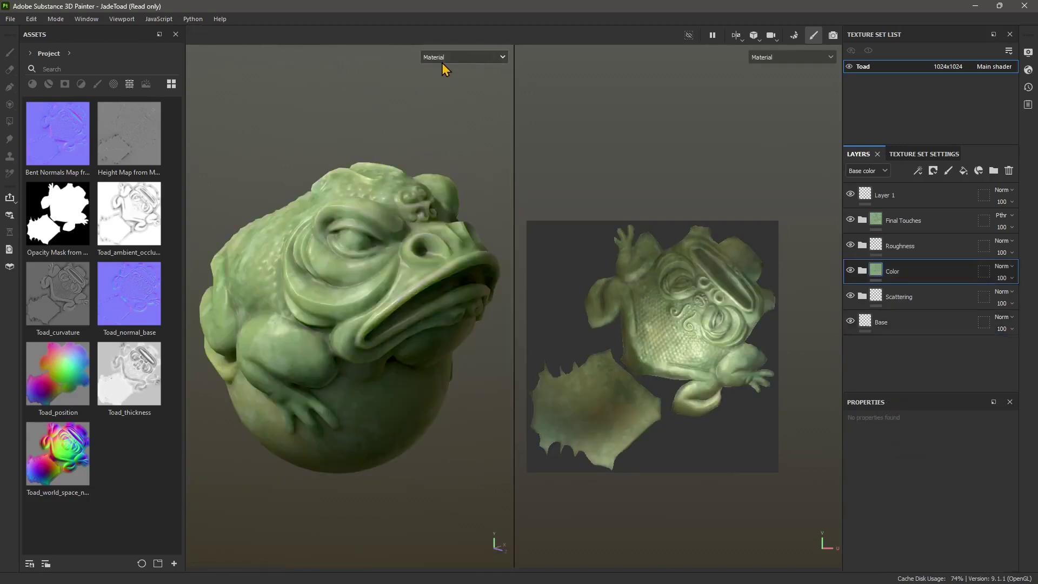
Review the available viewport display modes and display the toad's Base color channel.
left_click(439, 58)
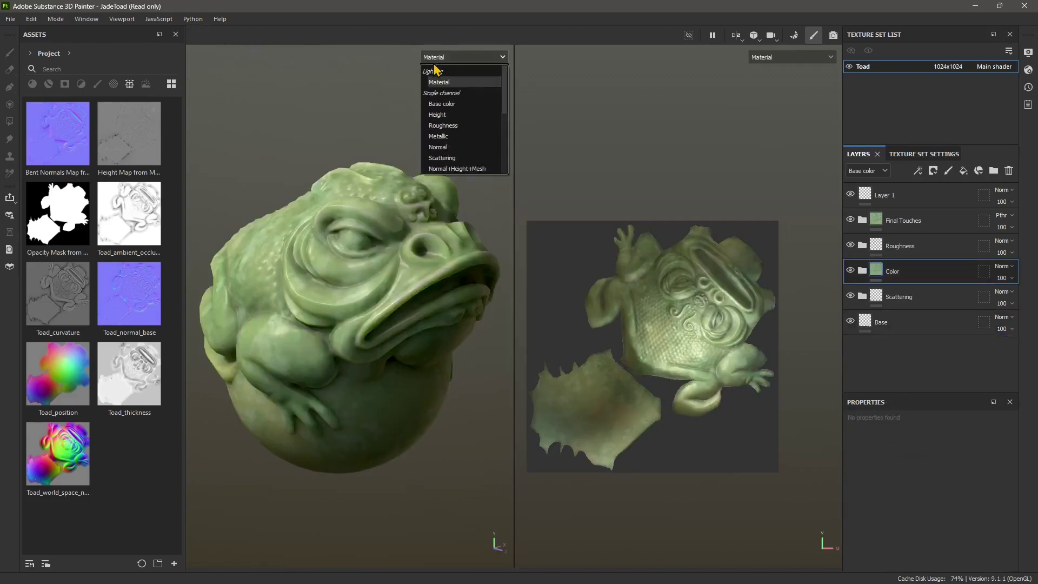
scroll(457, 135, "down", 5)
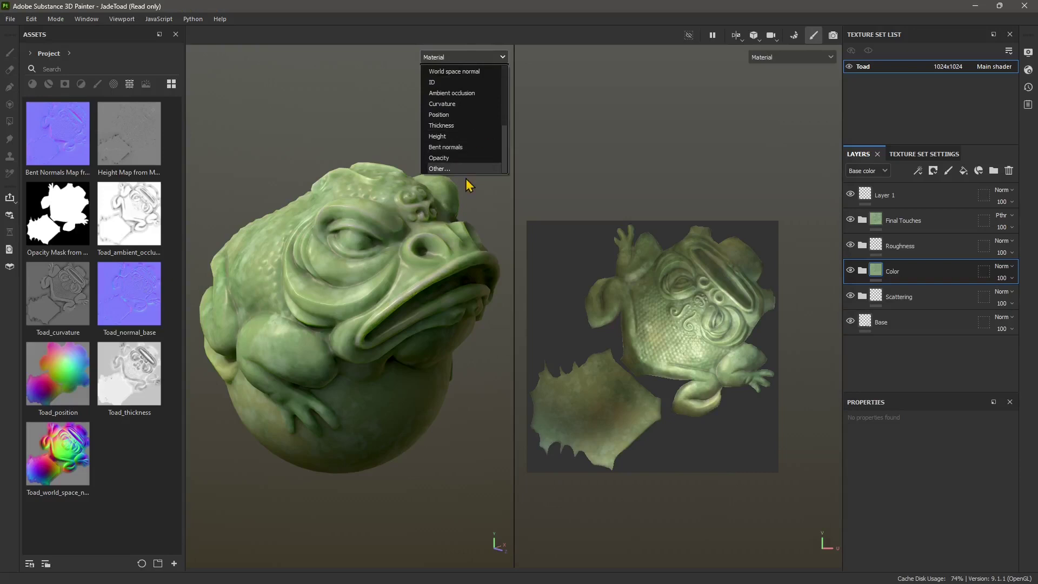
scroll(457, 134, "up", 5)
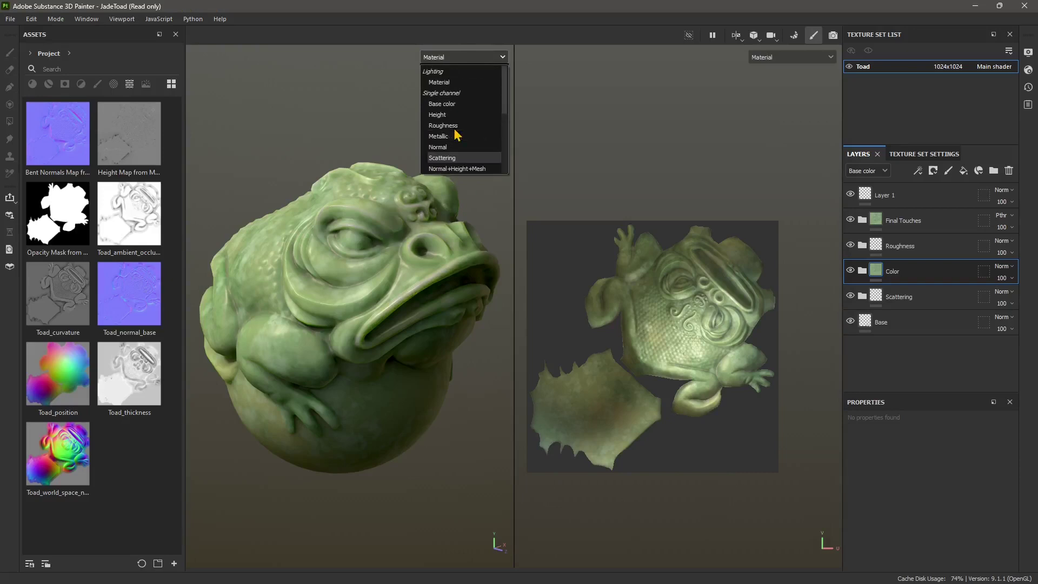
left_click(444, 84)
left_click(441, 58)
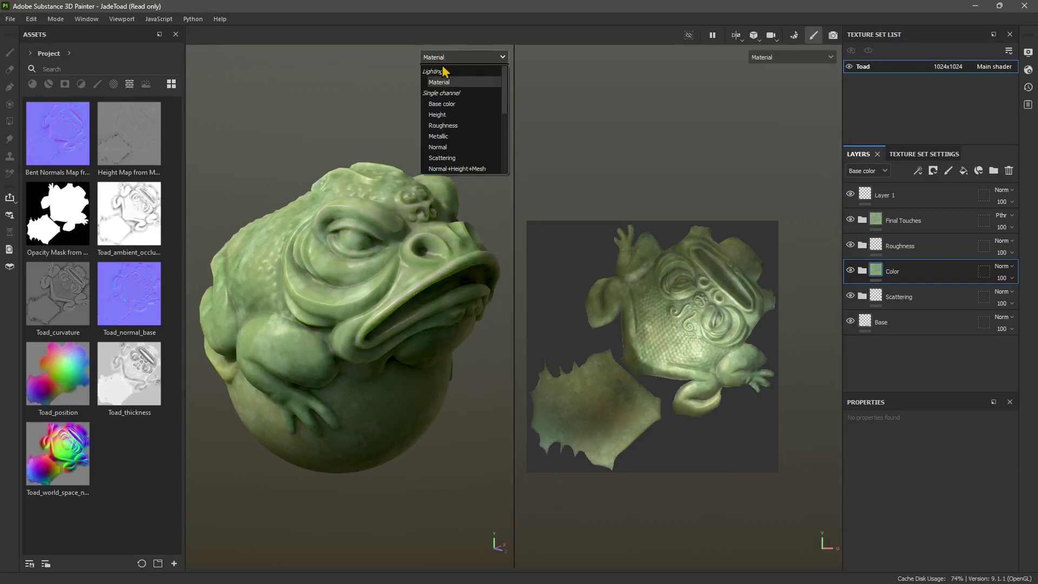
left_click(439, 103)
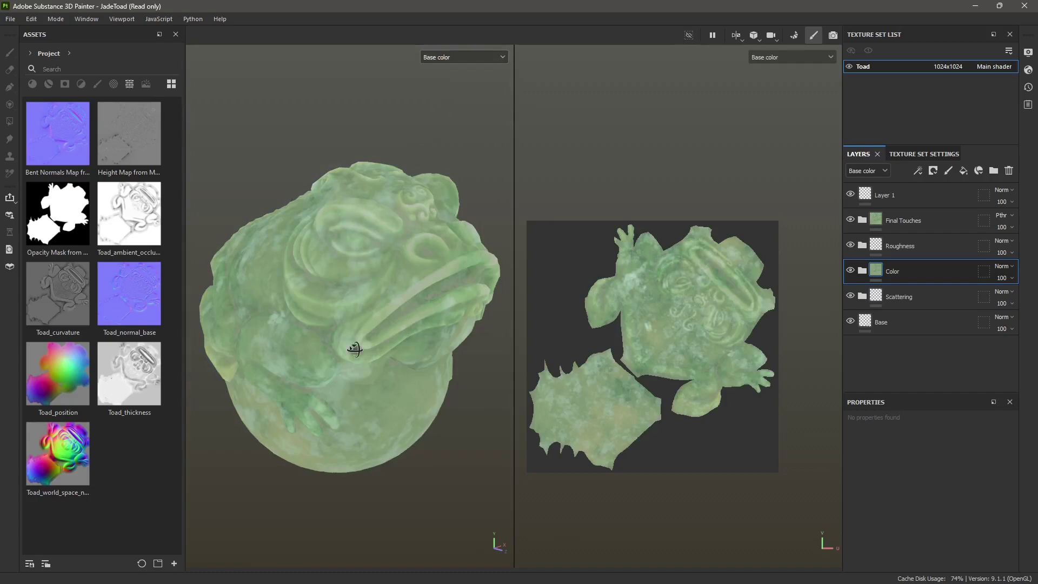
left_click_drag(346, 390, 362, 352, "alt")
Display the toad with the Normal+Height+Mesh channel, followed by the Normal mesh map.
left_click(449, 57)
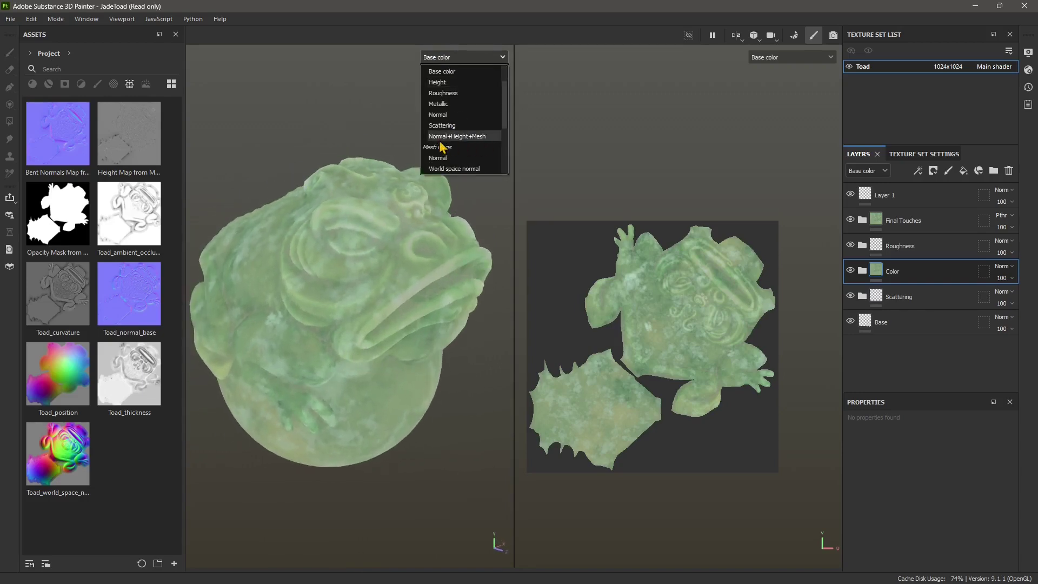
left_click(476, 137)
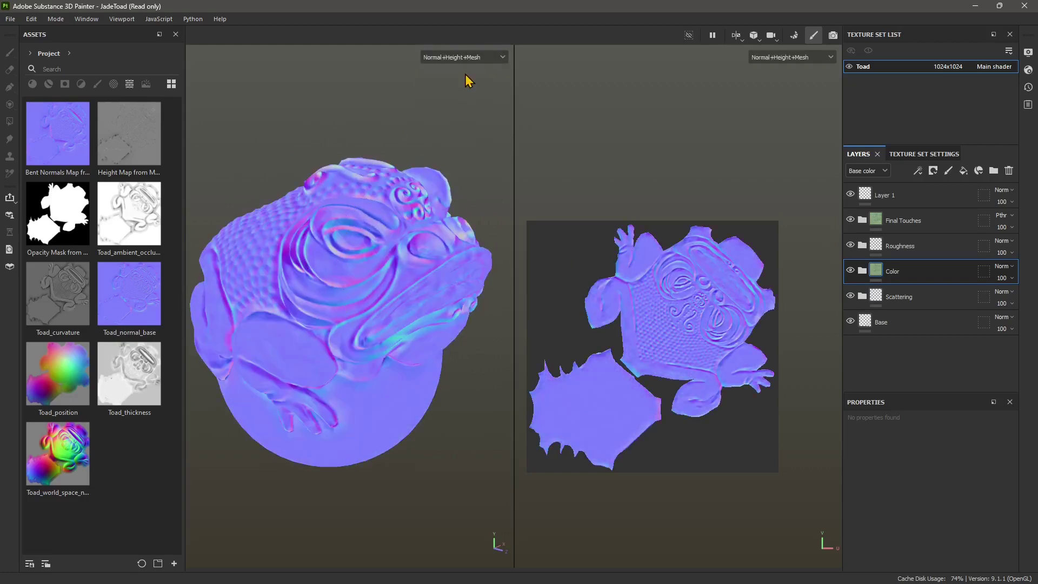
left_click(464, 57)
scroll(463, 92, "down", 1)
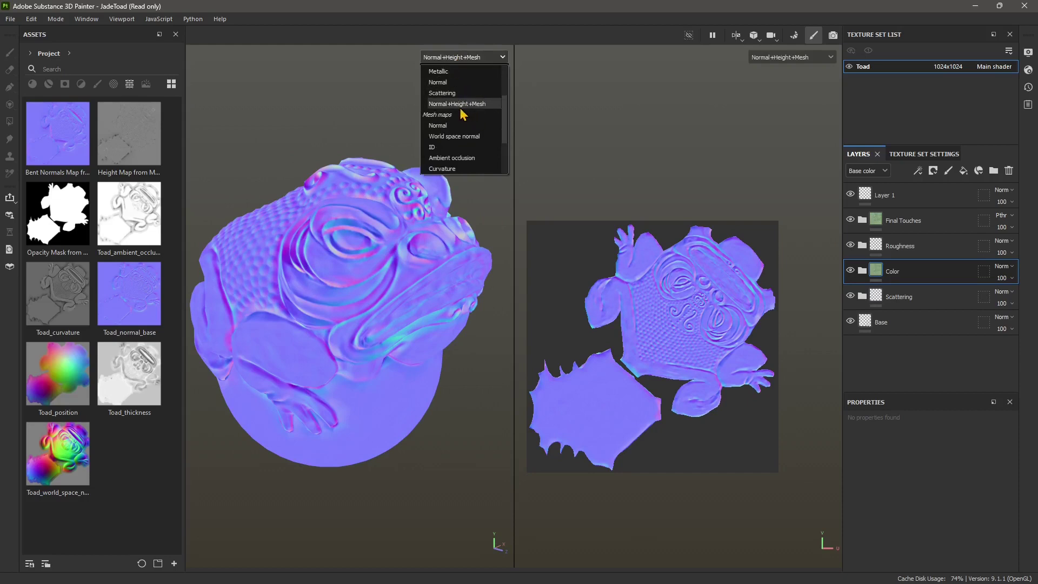
left_click(453, 129)
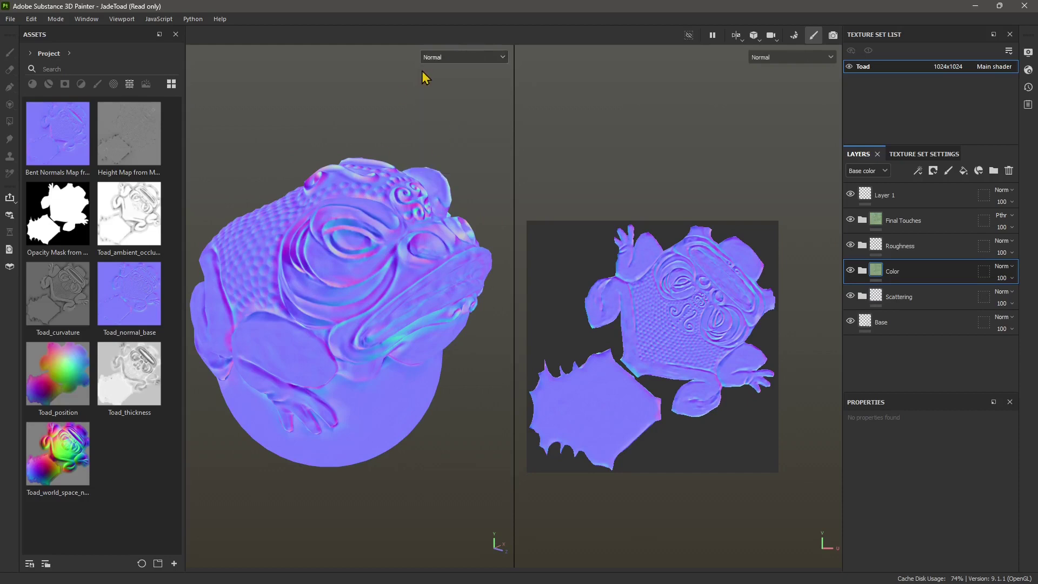
Display the toad's World space normal mesh map, followed by its Ambient occlusion mesh map.
left_click(448, 58)
left_click(458, 136)
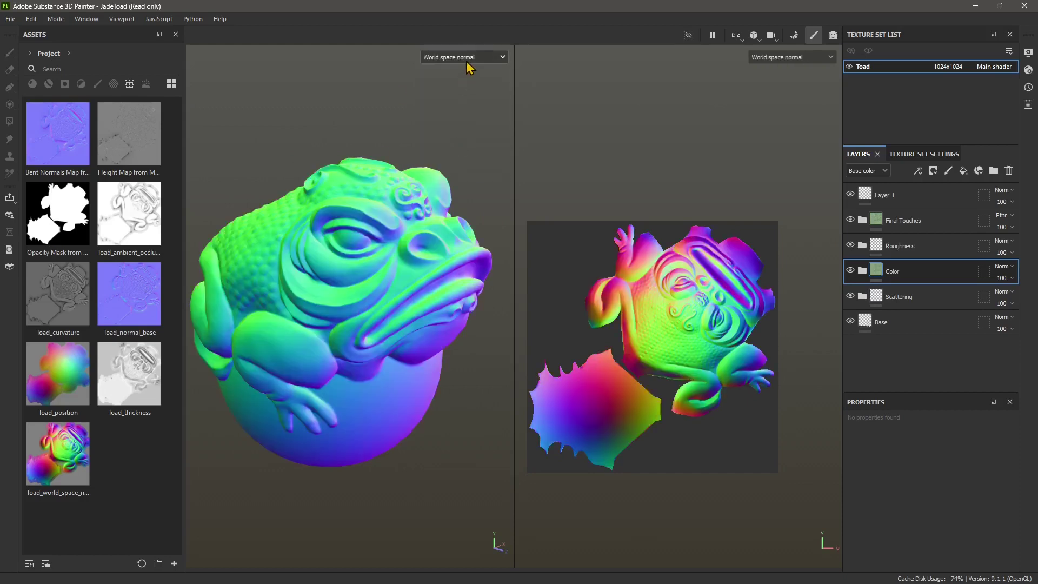
left_click(467, 58)
scroll(452, 127, "down", 1)
left_click(456, 132)
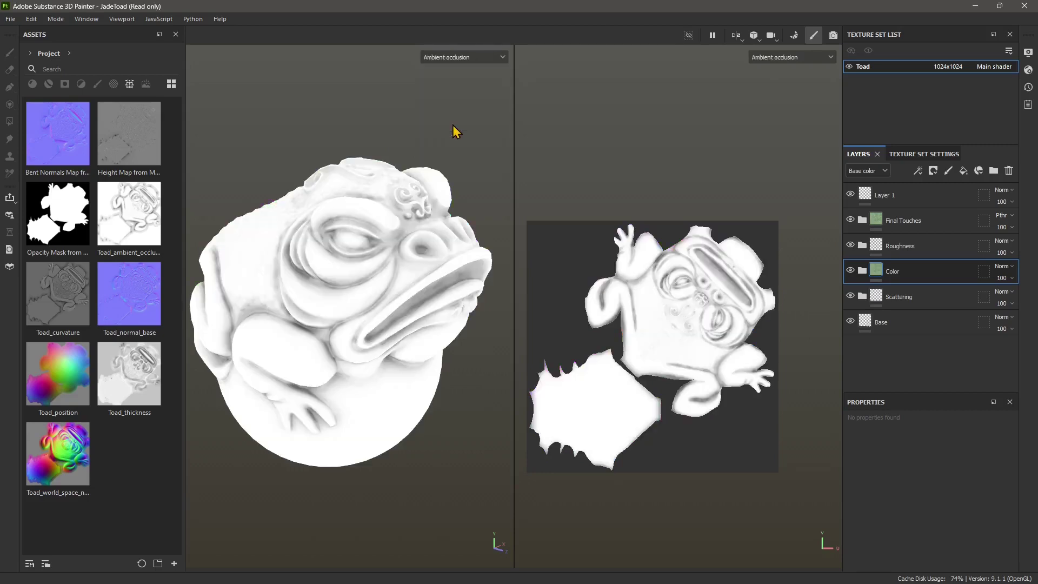
Display the toad's Opacity mesh map, followed by its Metallic channel.
left_click(457, 57)
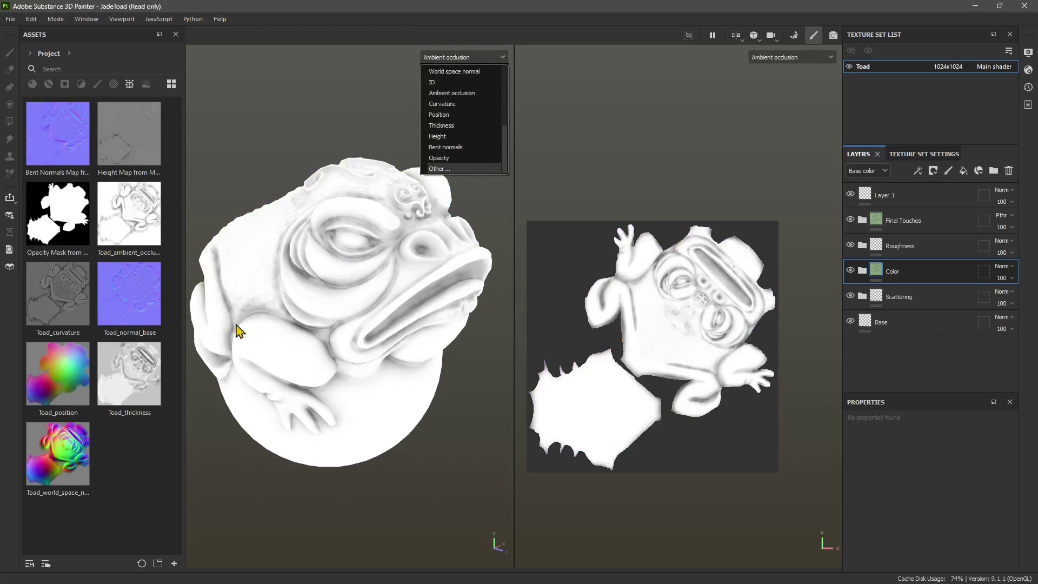
left_click(455, 159)
left_click(460, 58)
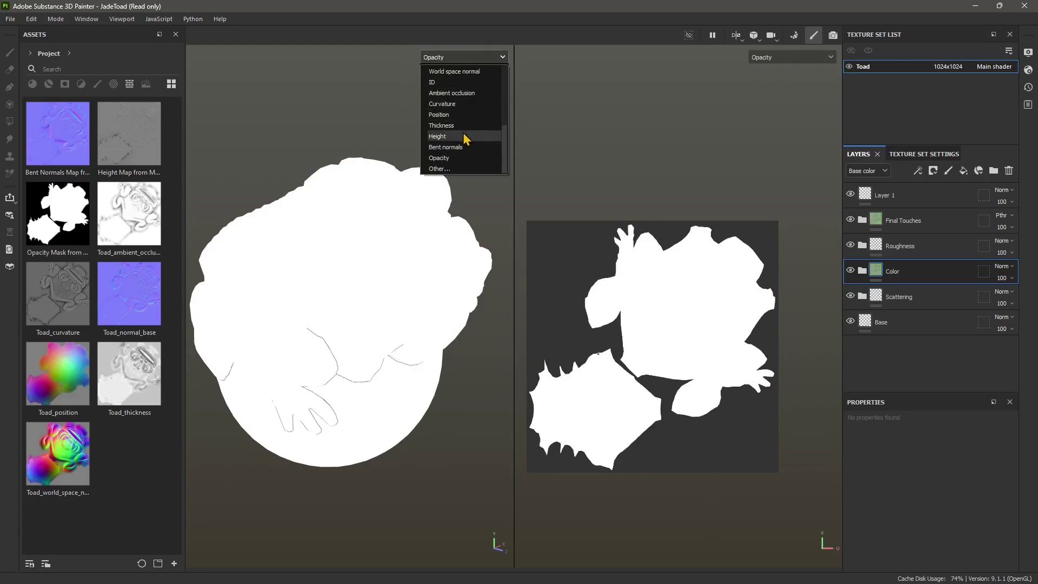
scroll(464, 146, "up", 1)
scroll(464, 143, "up", 3)
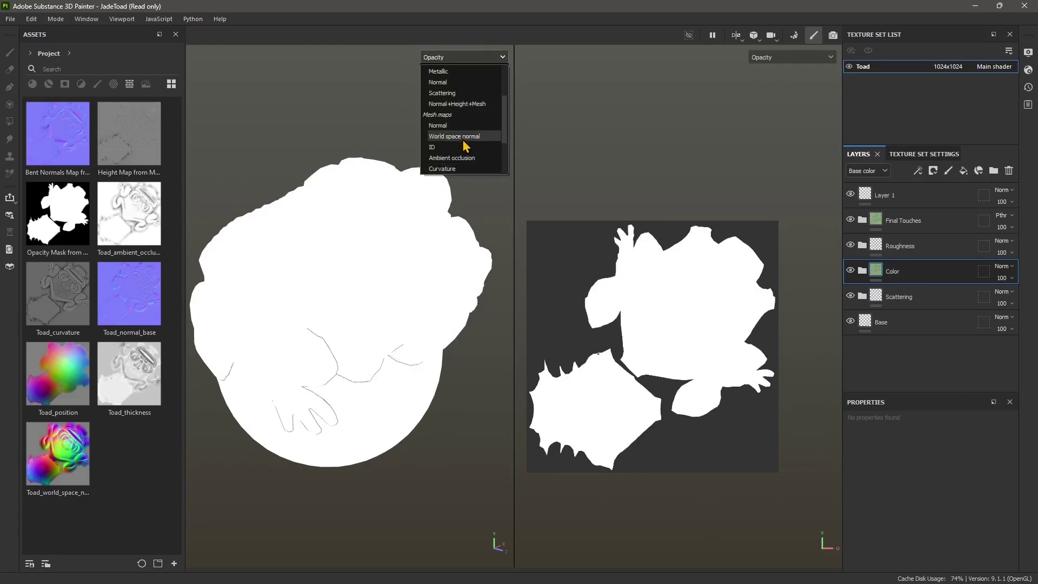
left_click(438, 71)
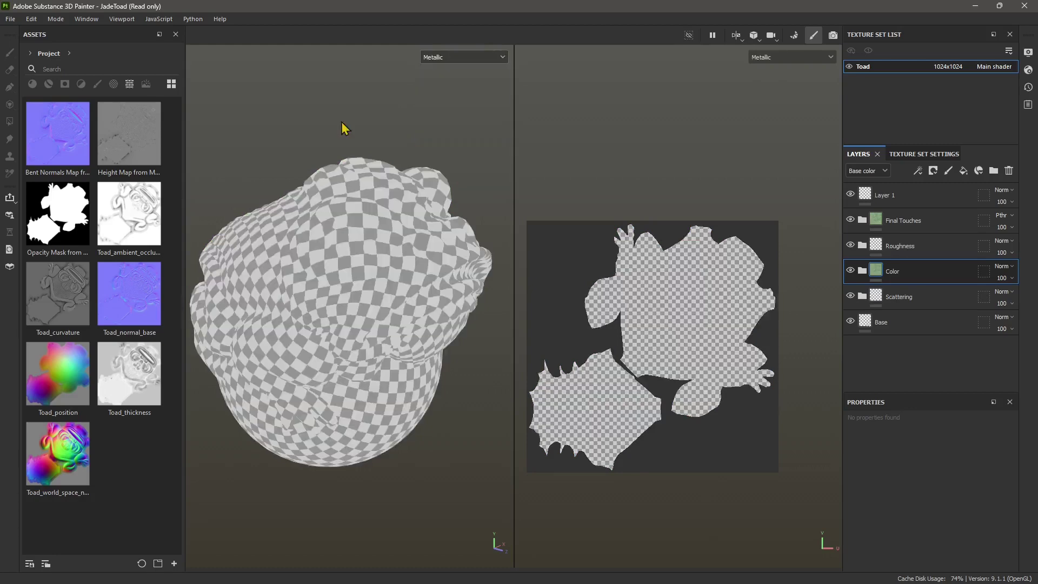
Return the viewport display to the lit Material mode and view the toad from a slightly different angle.
left_click(464, 57)
scroll(455, 102, "up", 3)
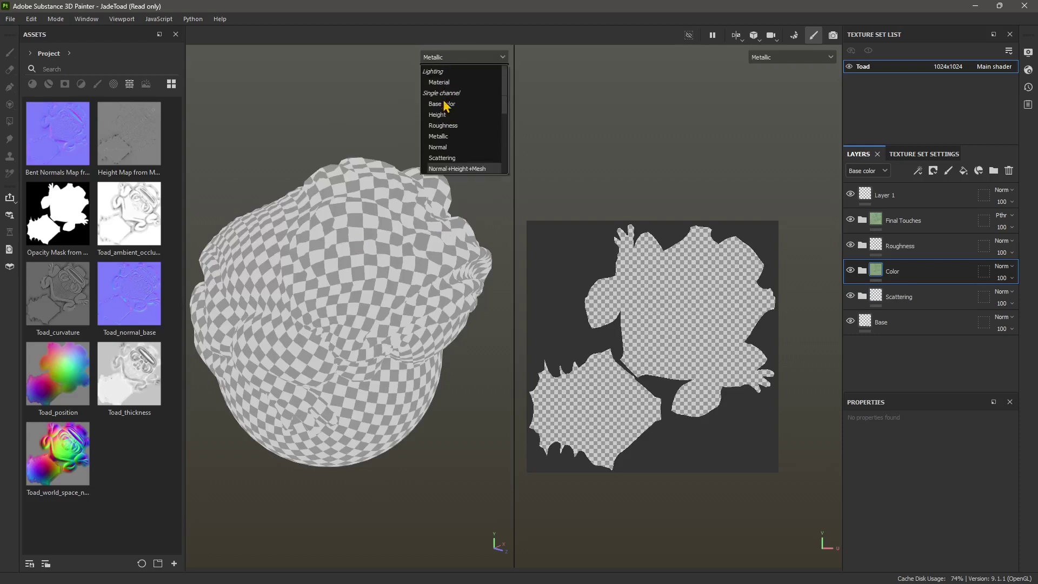
left_click(461, 68)
left_click_drag(335, 307, 358, 303, "alt")
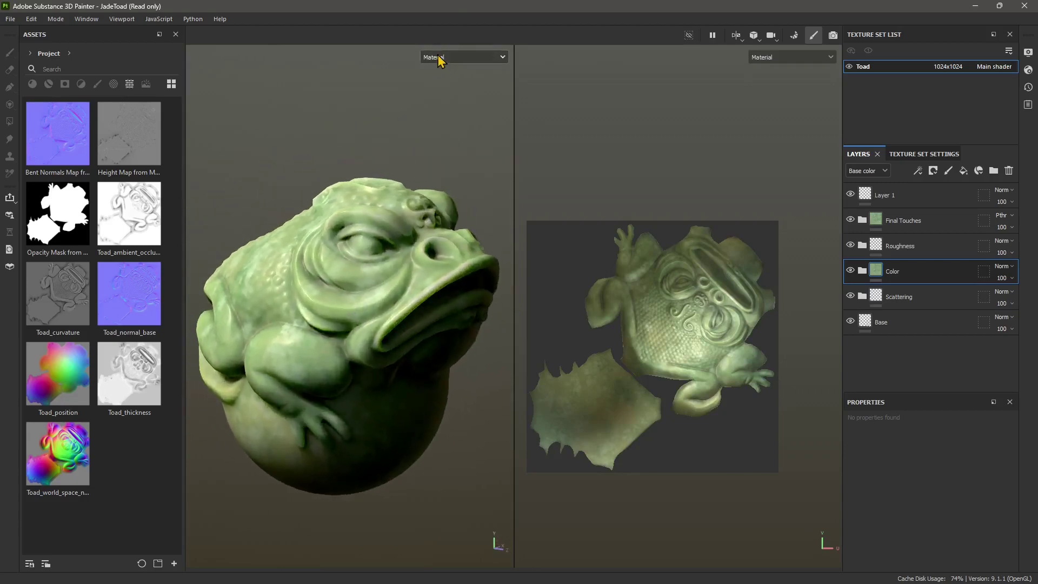
Open the PreviewSphere sample project, discarding the changes made to JadeToad.
left_click(7, 19)
left_click(27, 74)
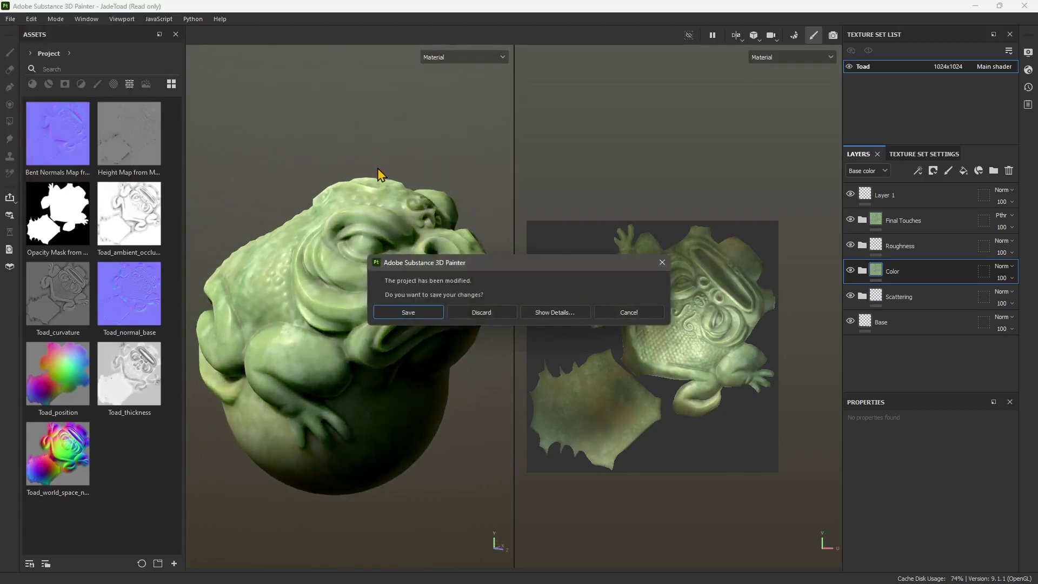
left_click(498, 319)
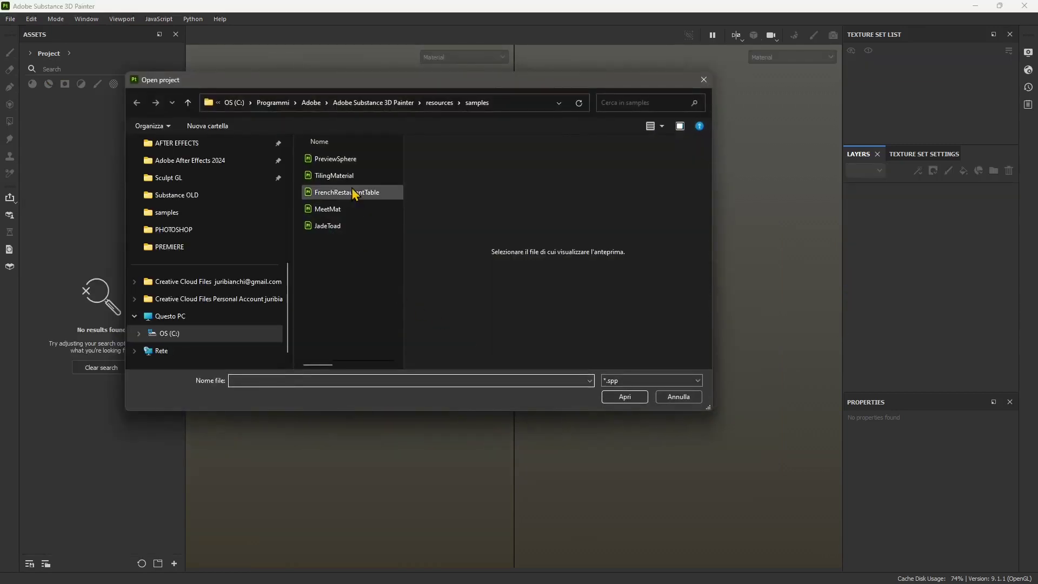
left_click(346, 159)
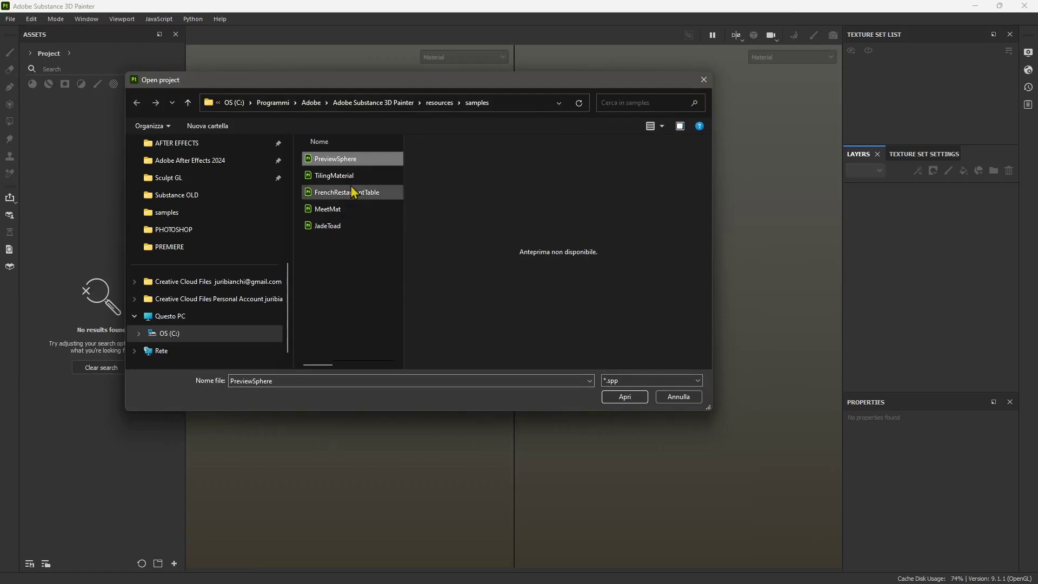
left_click(609, 398)
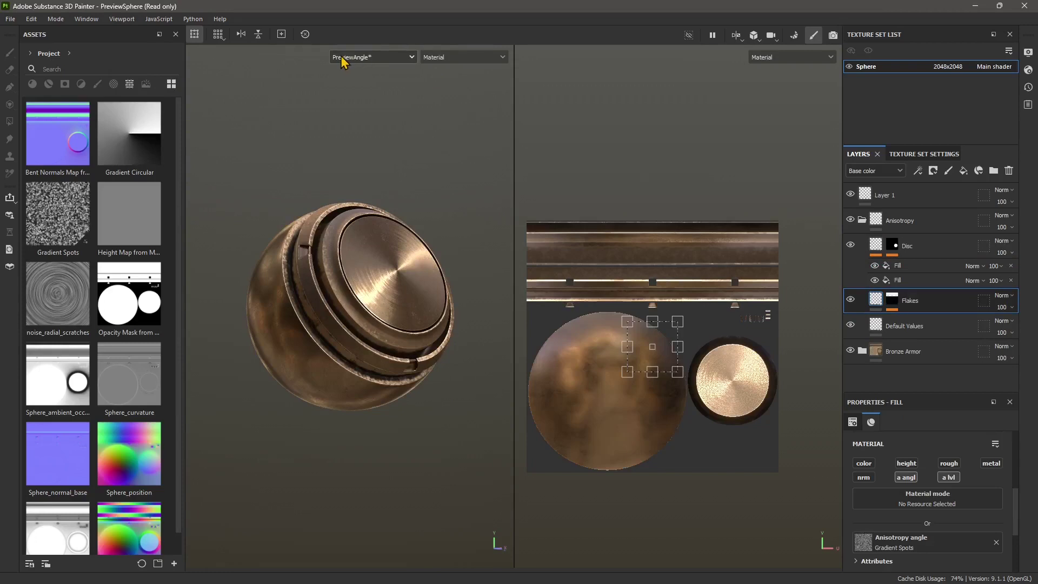
Switch the 3D view of the preview sphere to the Default camera.
left_click(360, 57)
left_click(362, 71)
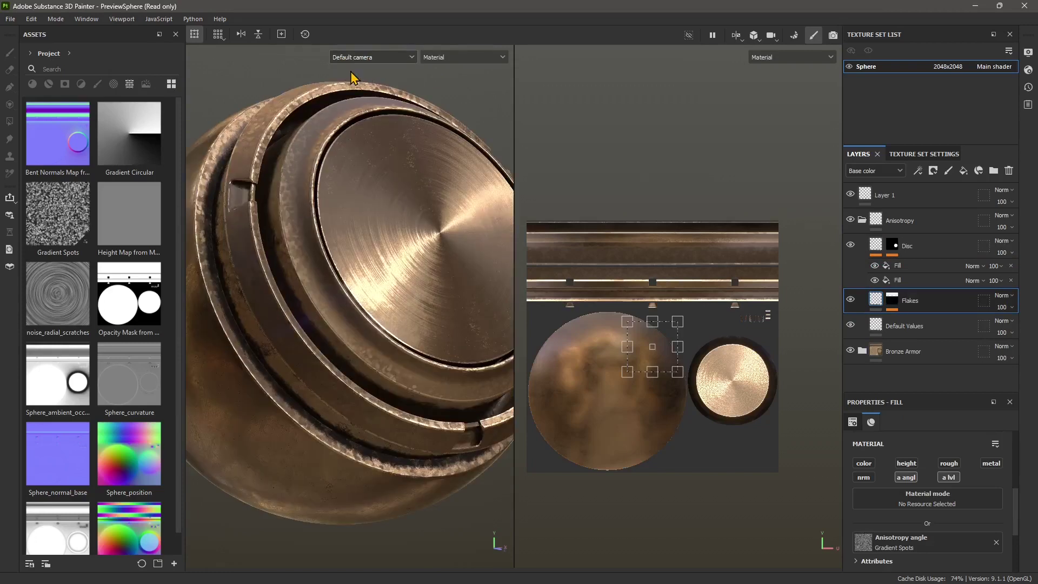
Switch the preview sphere's 3D view to the PreviewAngle camera and pause the engine computation.
left_click(357, 58)
left_click(360, 84)
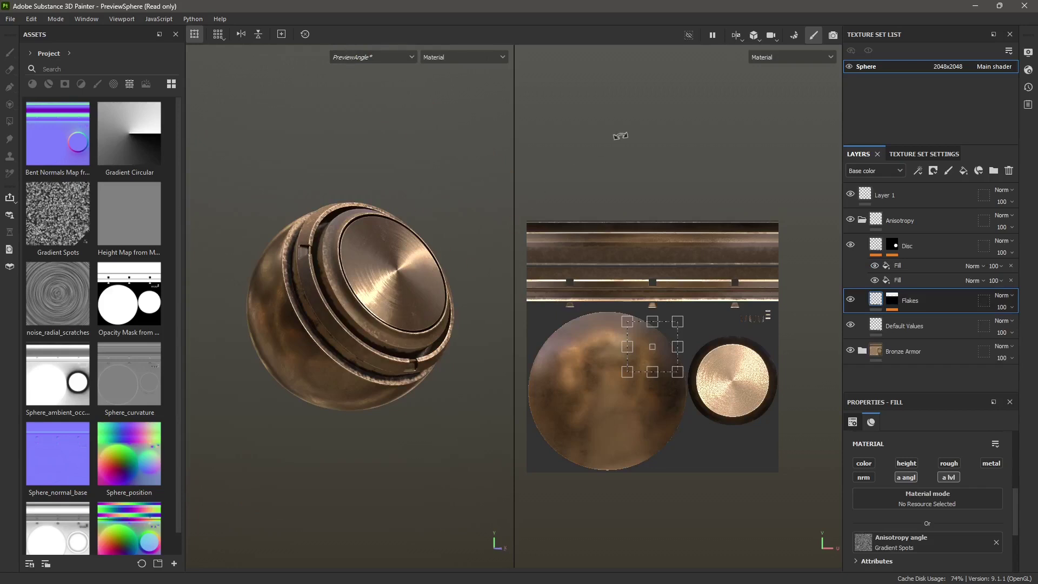
left_click(713, 35)
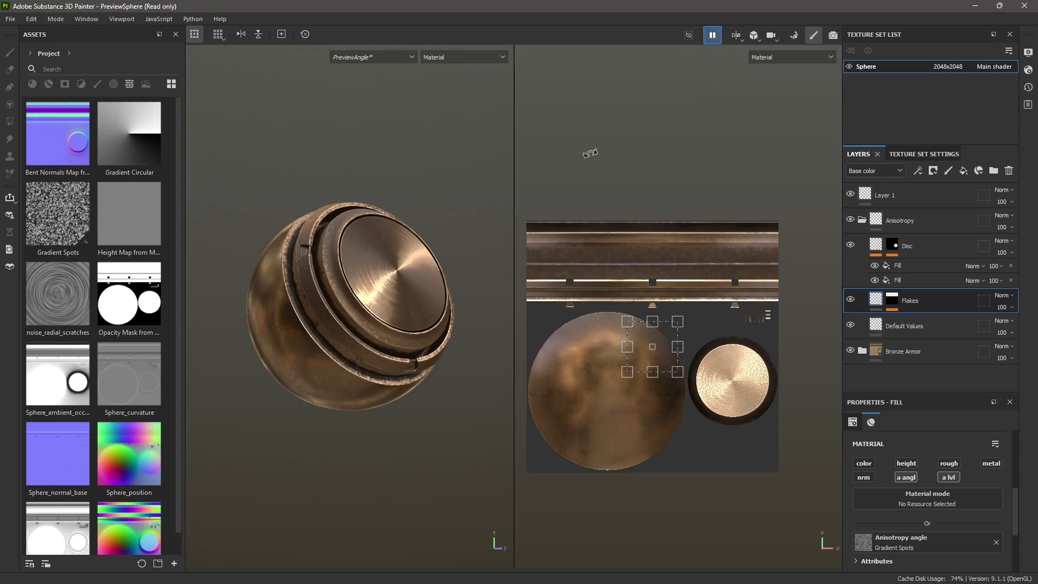
Show only the 3D view of the sphere and return to the split 3D/2D layout.
left_click(740, 40)
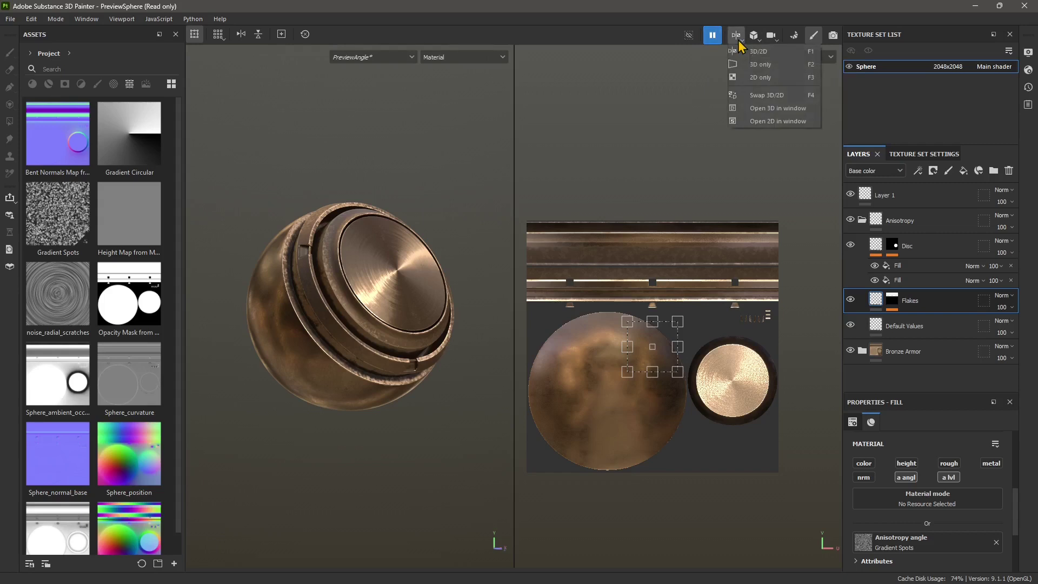
left_click(761, 65)
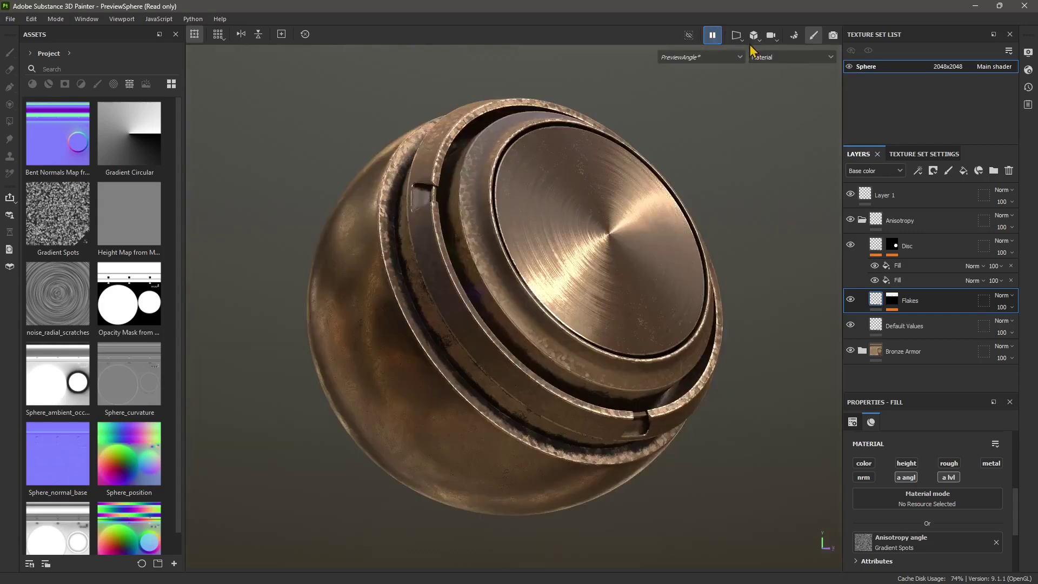
left_click(740, 41)
left_click(753, 55)
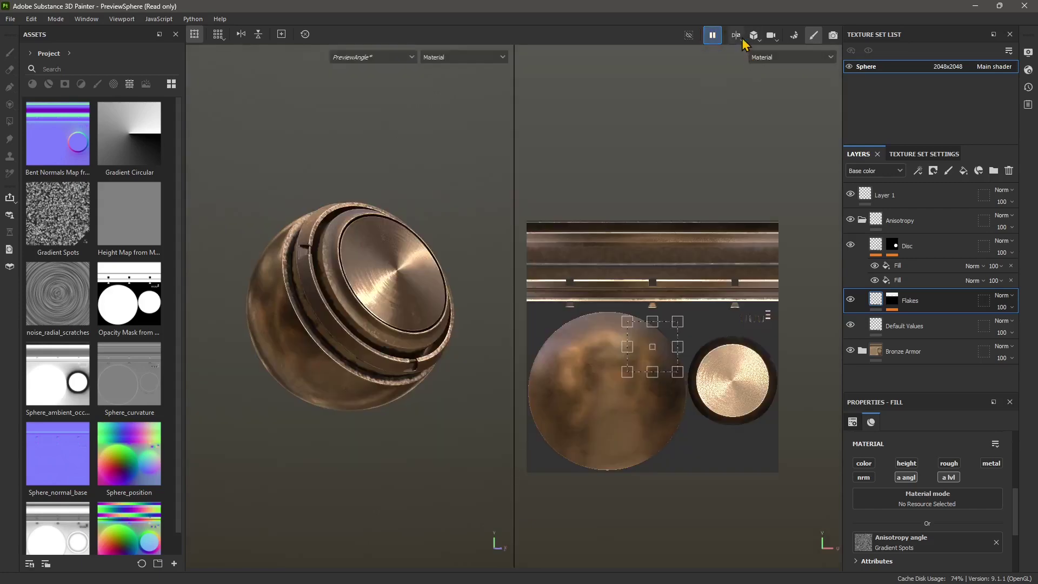
Display the 3D view alone, the 2D view alone, and swap between the two repeatedly, ending on the 2D view.
left_click(737, 36)
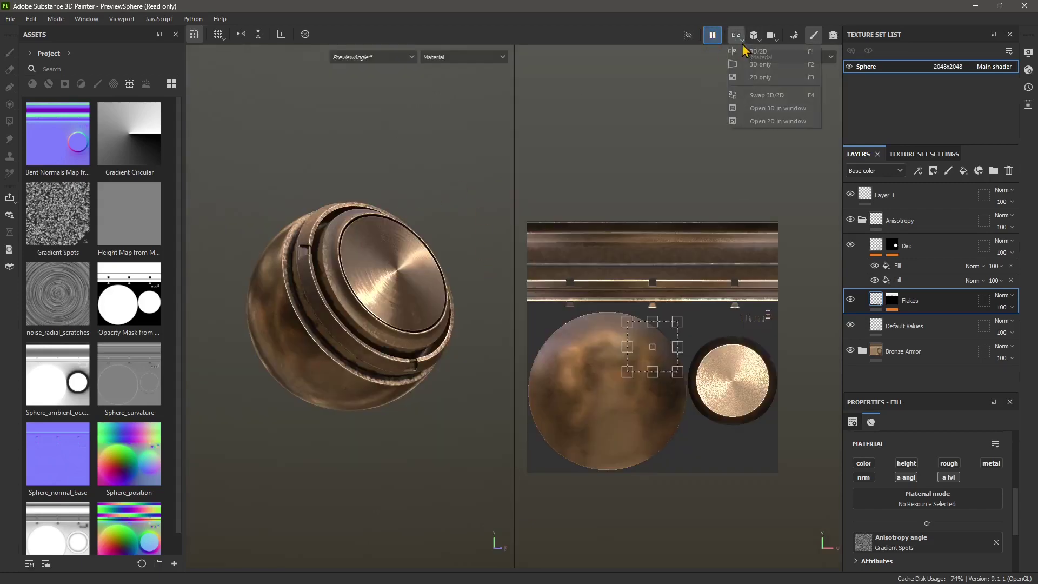
left_click(754, 64)
left_click(739, 39)
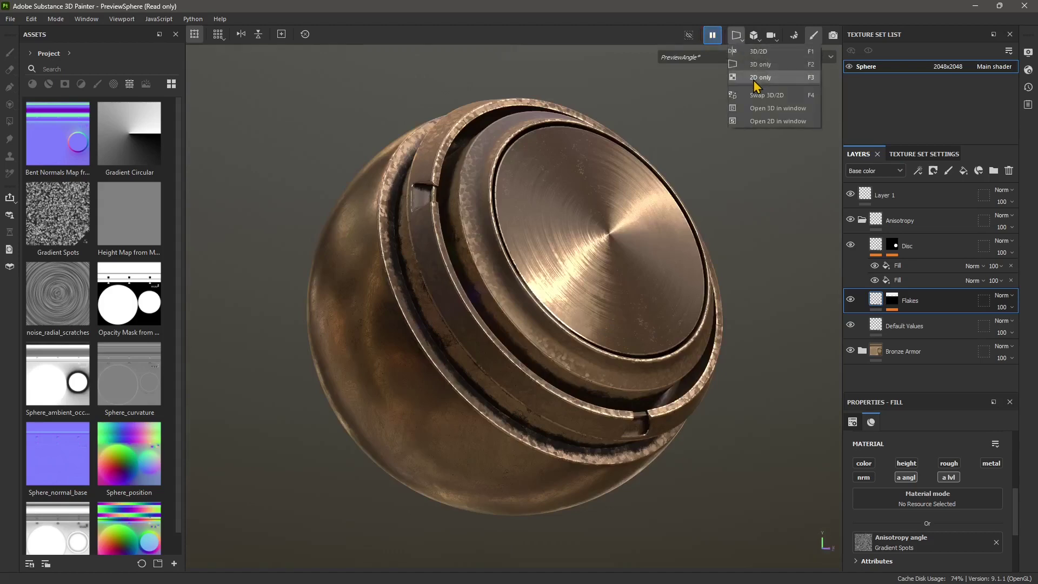
left_click(755, 78)
left_click(740, 40)
left_click(758, 101)
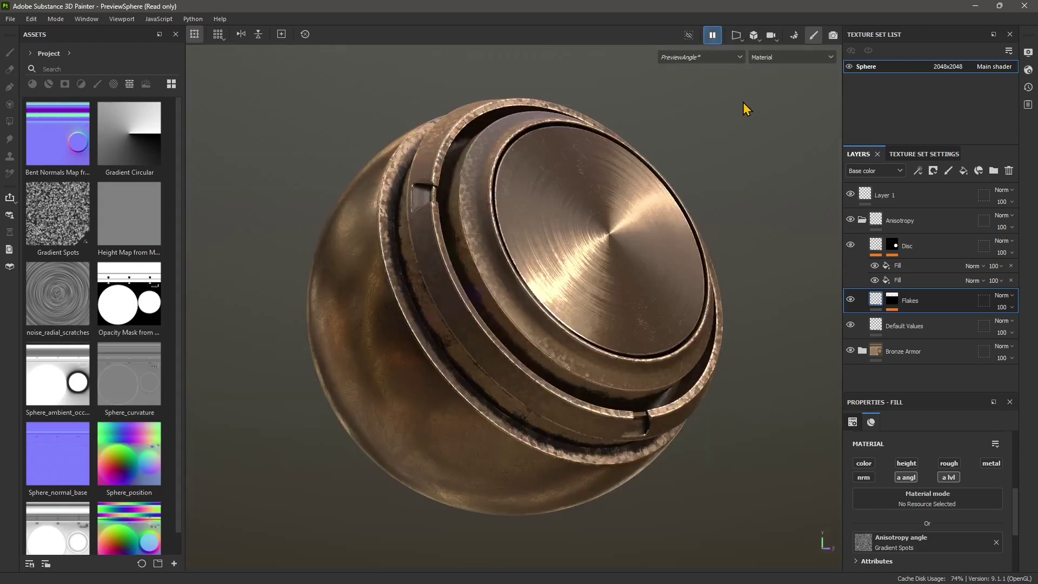
key("F4")
key("F4")
key("F4")
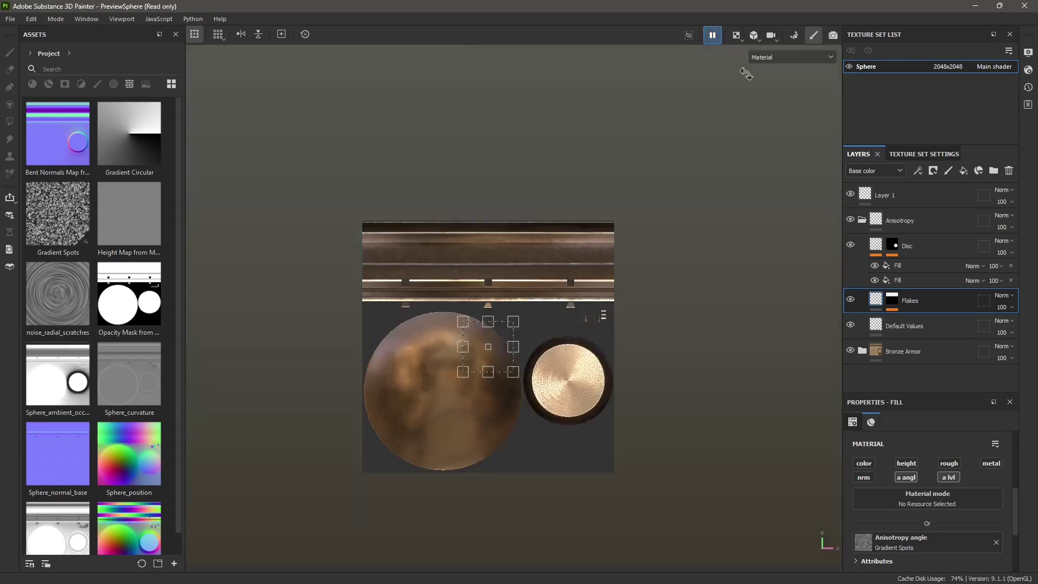
Open the 3D view in a separate window, reposition that window, and close it again.
left_click(738, 43)
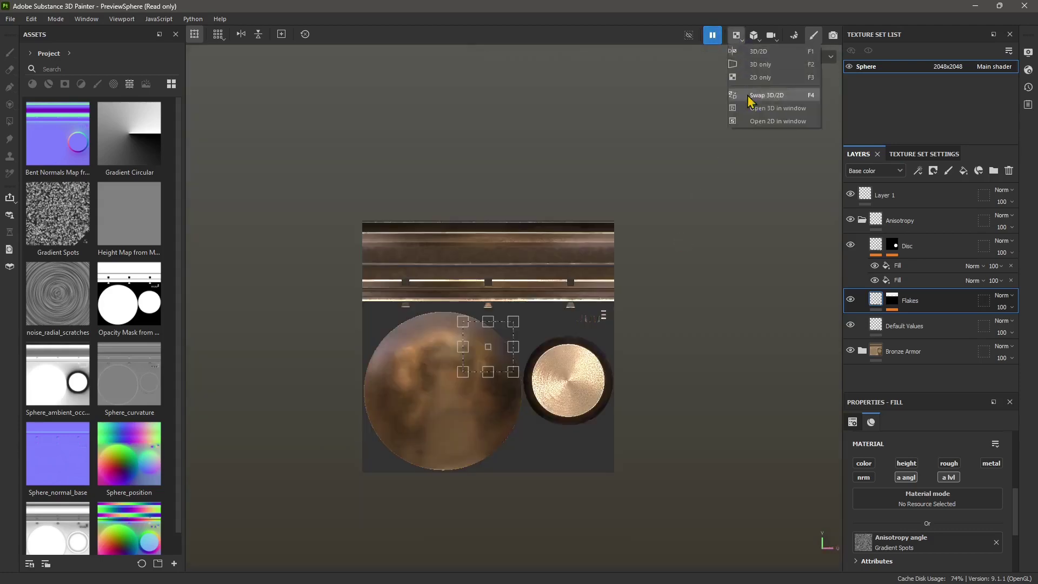
left_click(768, 115)
left_click_drag(435, 130, 484, 133)
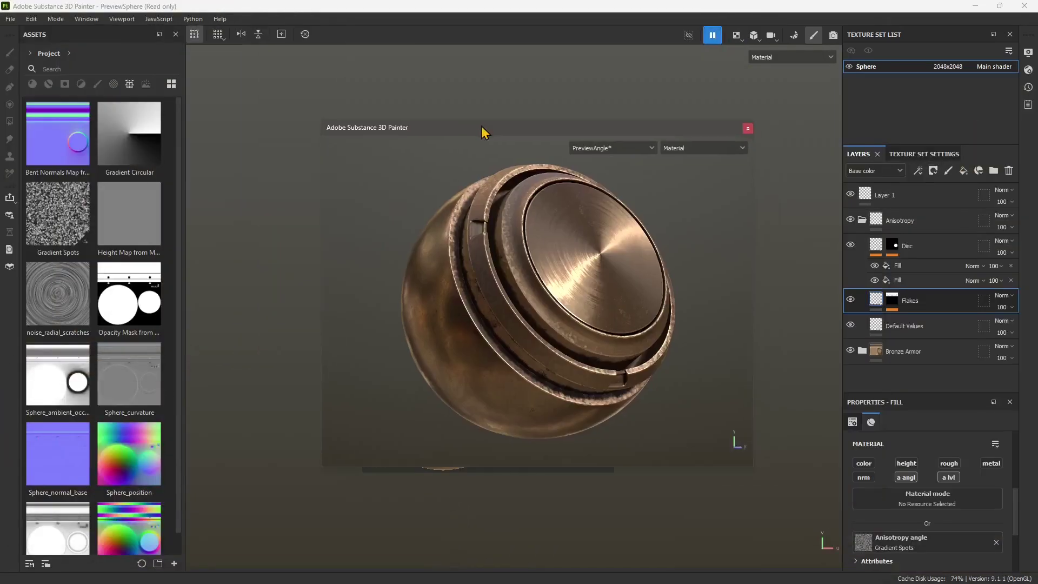
left_click(736, 35)
left_click(760, 108)
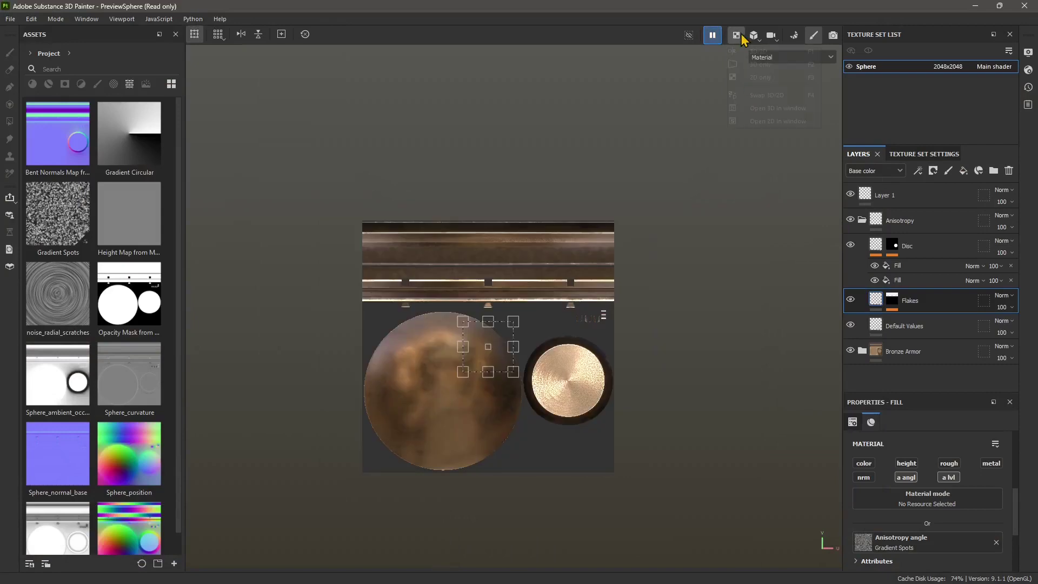
Open the 2D view in a separate window, look closer at the UV layout, and close the window.
left_click(736, 35)
left_click(768, 121)
left_click_drag(589, 138, 492, 127)
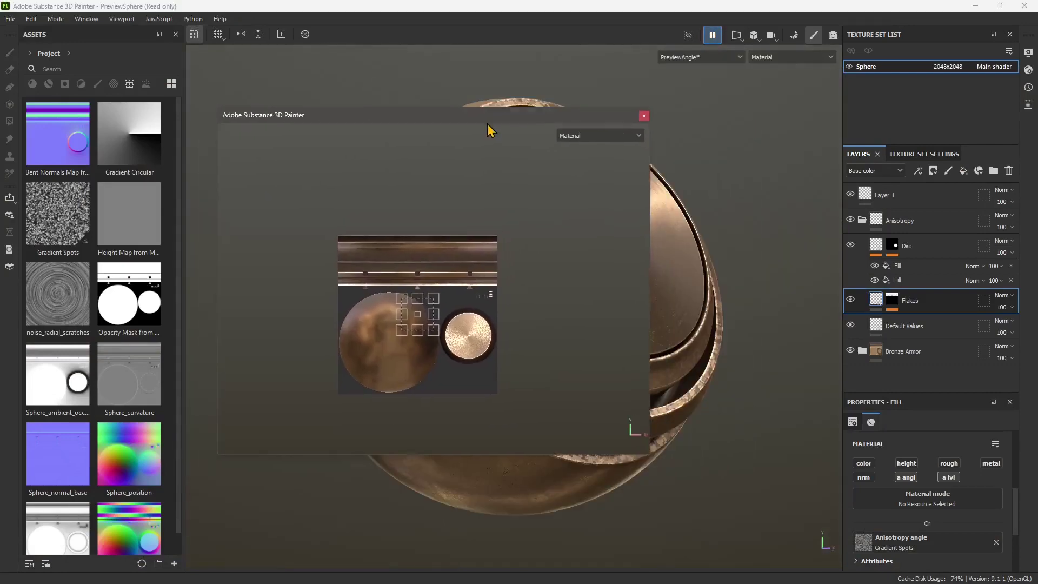
scroll(422, 194, "up", 5)
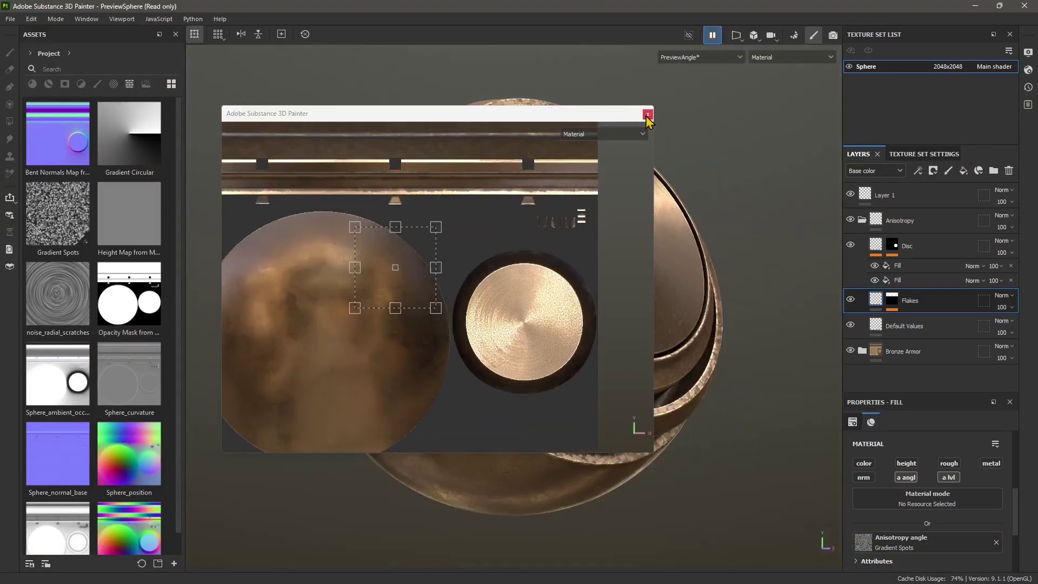
left_click(647, 114)
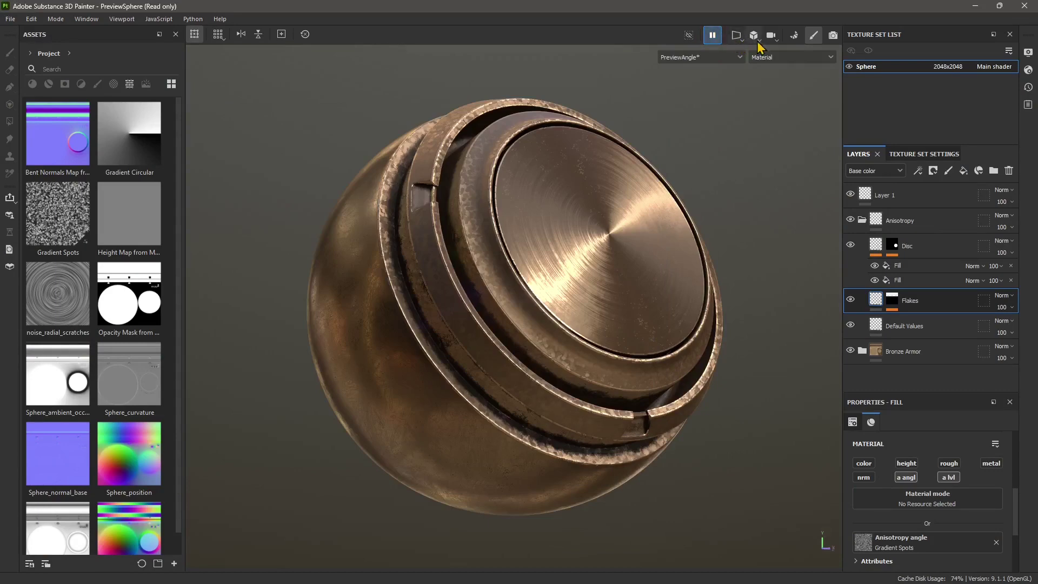
Preview the sphere in orthographic projection and return to the perspective projection.
left_click(772, 64)
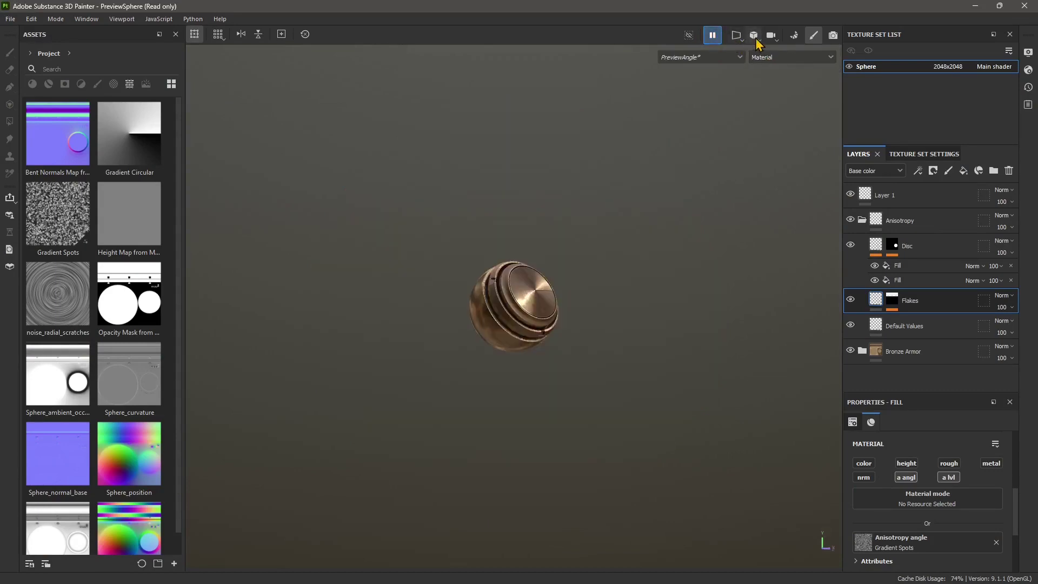
left_click(754, 35)
left_click(760, 50)
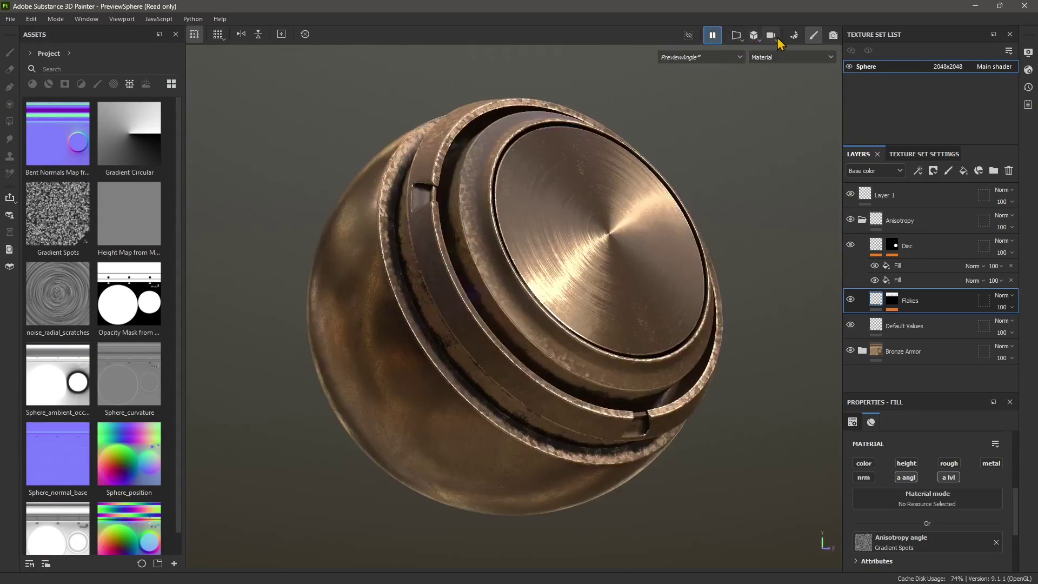
Set the camera to constrained rotation and orbit around the sphere to try it.
left_click(778, 41)
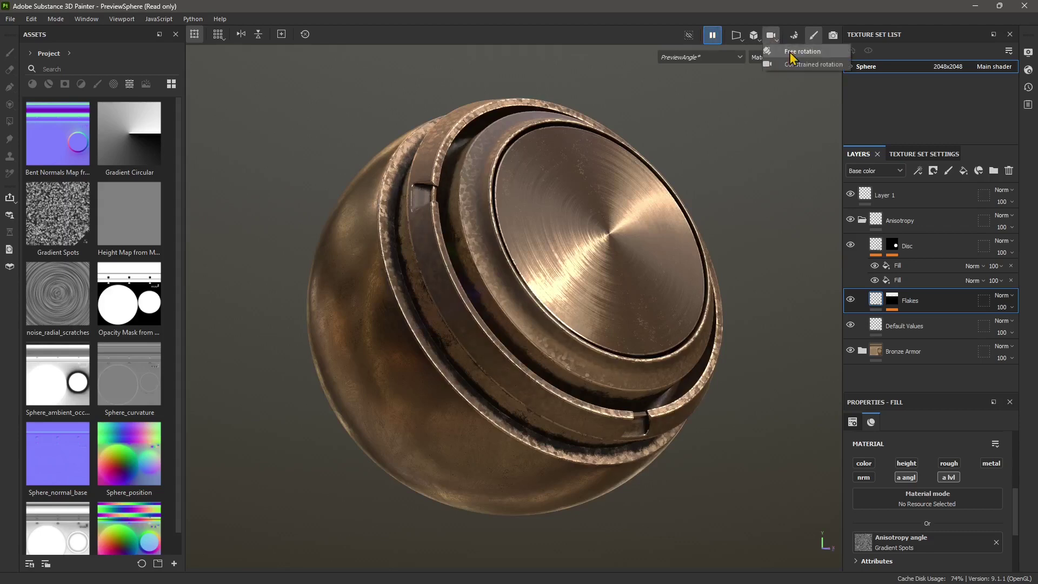
left_click(795, 64)
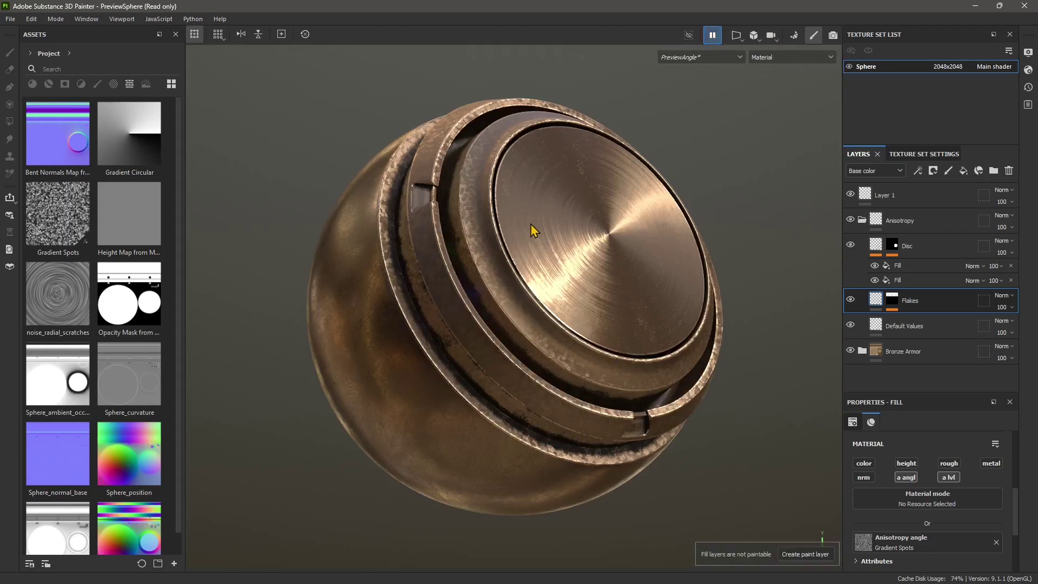
left_click_drag(532, 231, 589, 270, "alt")
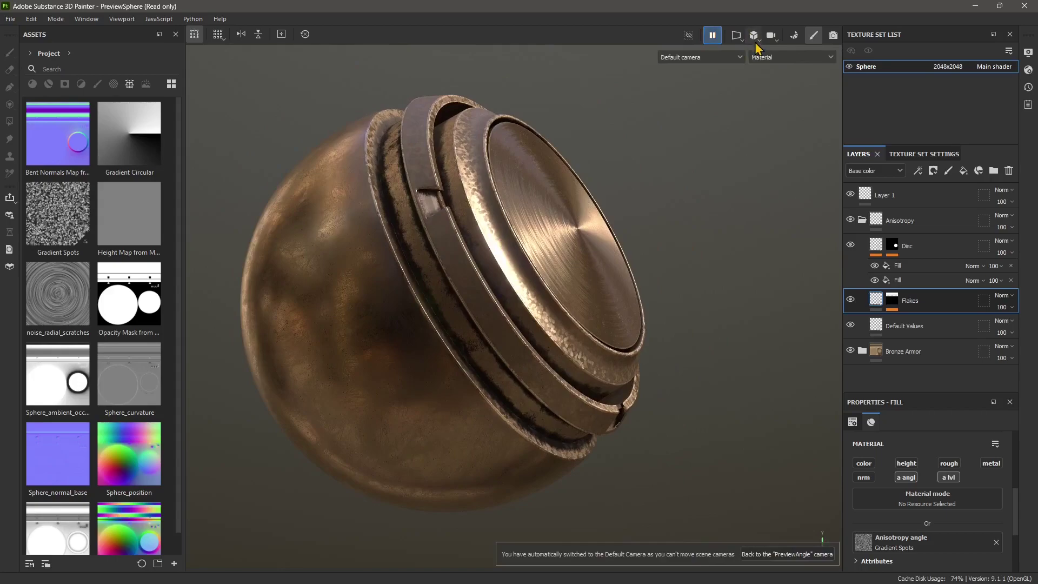
Set the camera to free rotation and orbit, pan and zoom until the sphere's brushed disc faces the view.
left_click(776, 40)
left_click(798, 53)
mouse_move(527, 234)
left_mouse_down("alt")
mouse_move(419, 155)
mouse_move(679, 158)
mouse_move(505, 155)
mouse_move(694, 355)
mouse_move(590, 362)
mouse_move(512, 326)
mouse_move(619, 278)
left_mouse_up("alt")
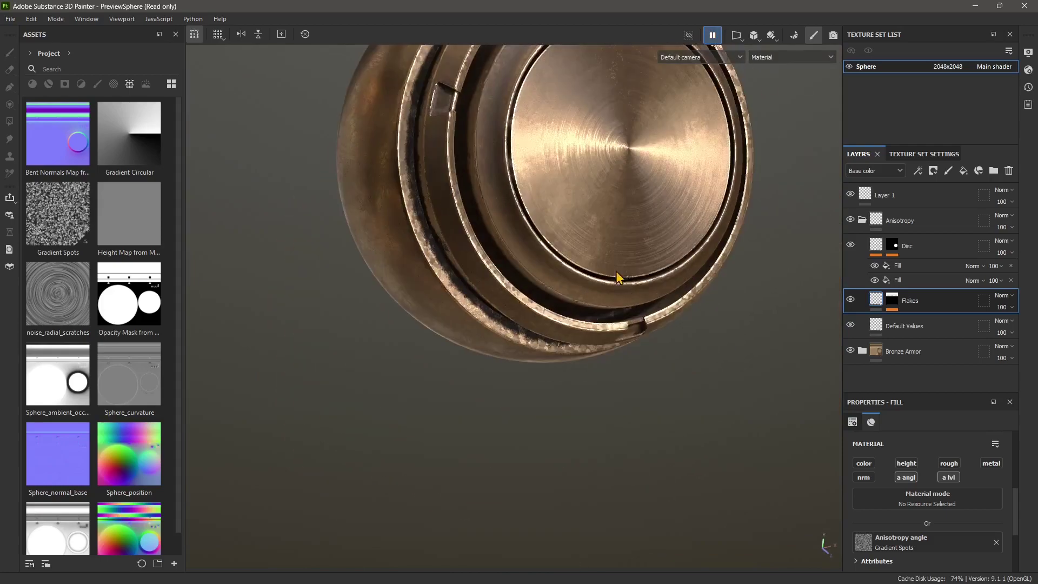
right_click_drag(619, 278, 565, 276, "alt")
middle_click_drag(617, 191, 590, 267, "alt")
right_click_drag(590, 267, 611, 355, "alt")
middle_click_drag(611, 354, 610, 341, "alt")
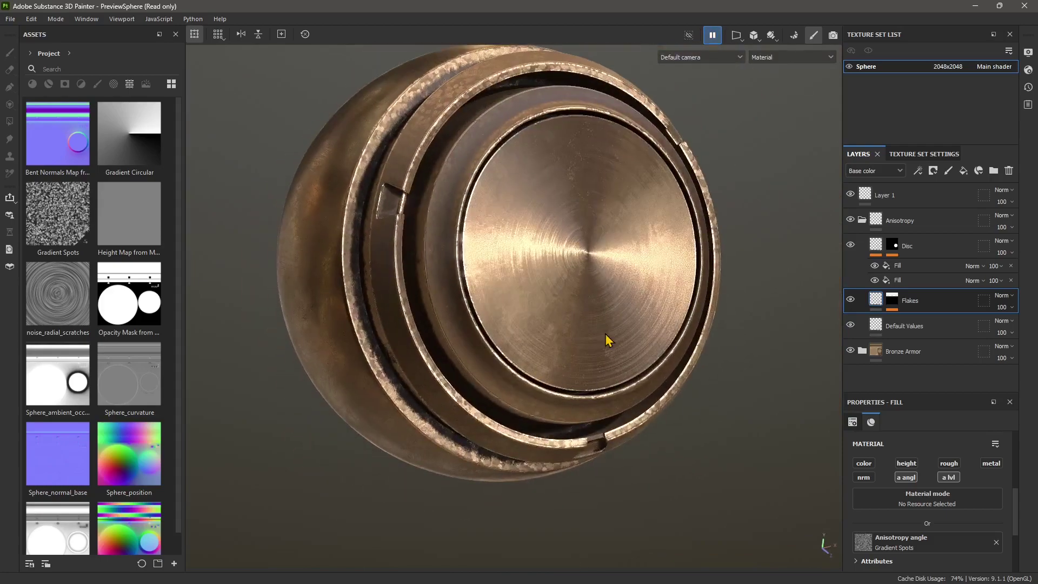
left_click_drag(607, 339, 575, 324, "alt")
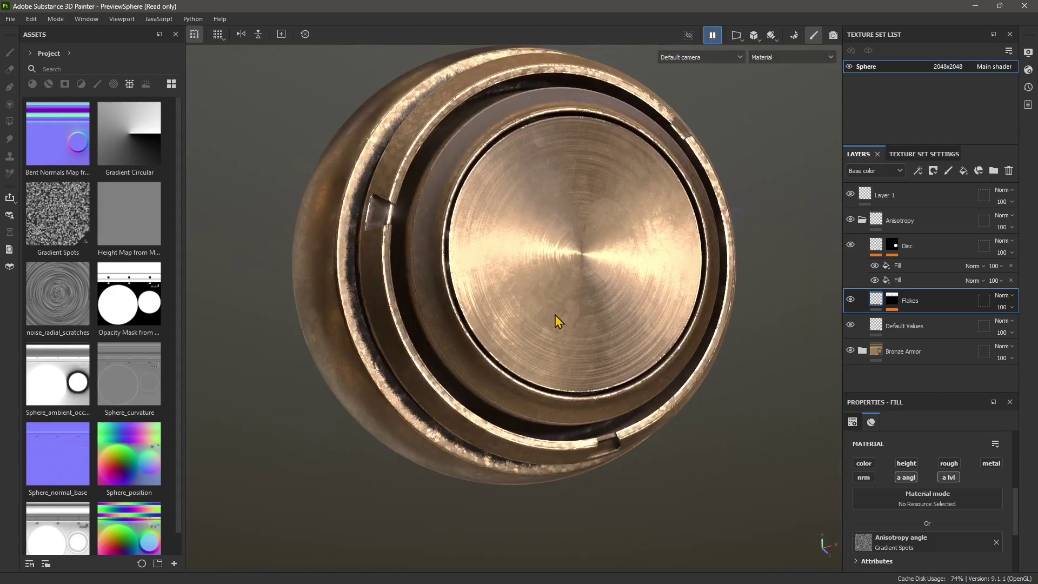
Snap-rotate the camera to fixed angles around the sphere, and orbit freely to its side.
left_click(557, 321)
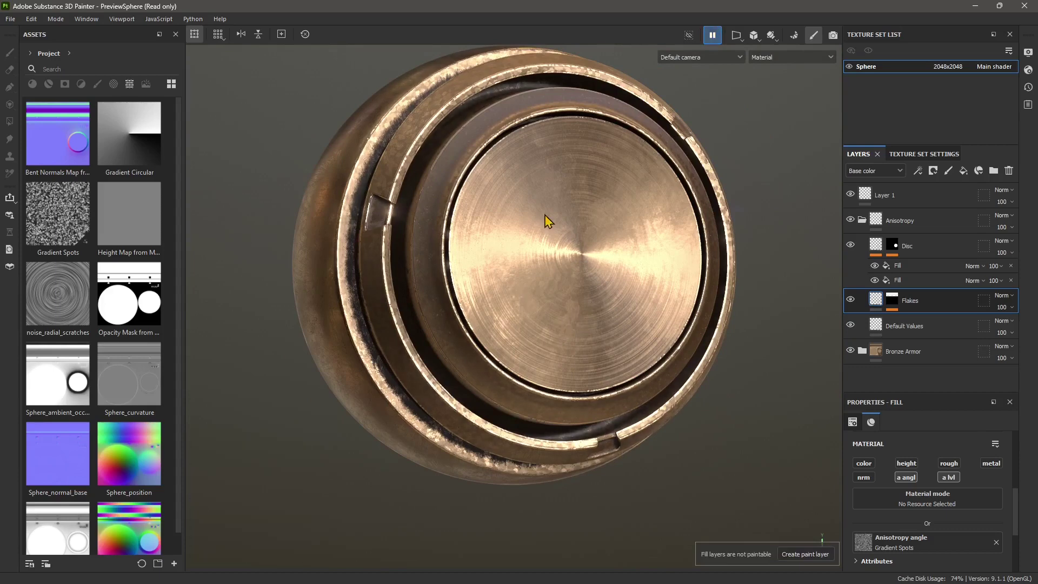
key("shift")
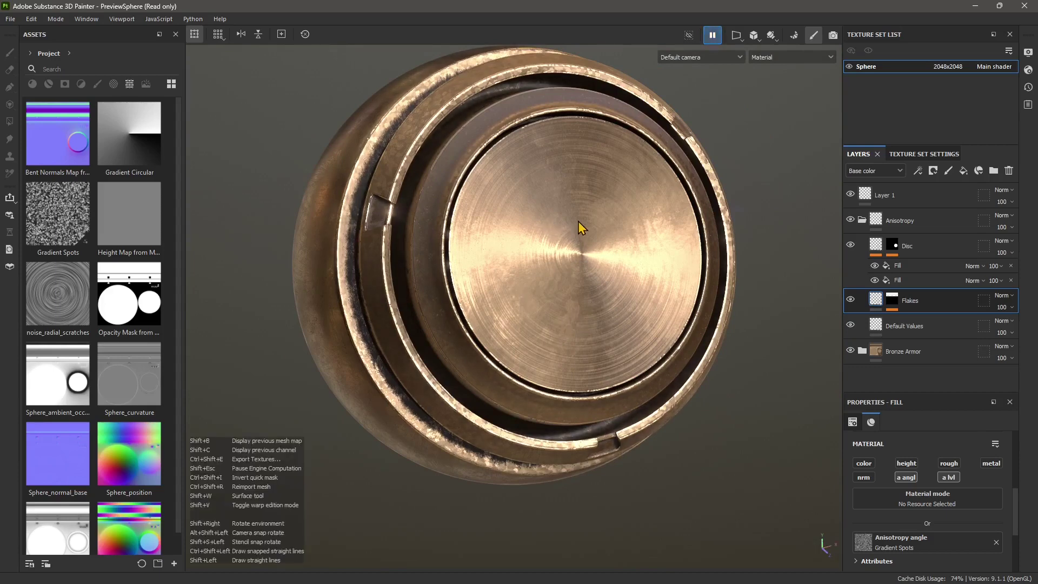
key("alt")
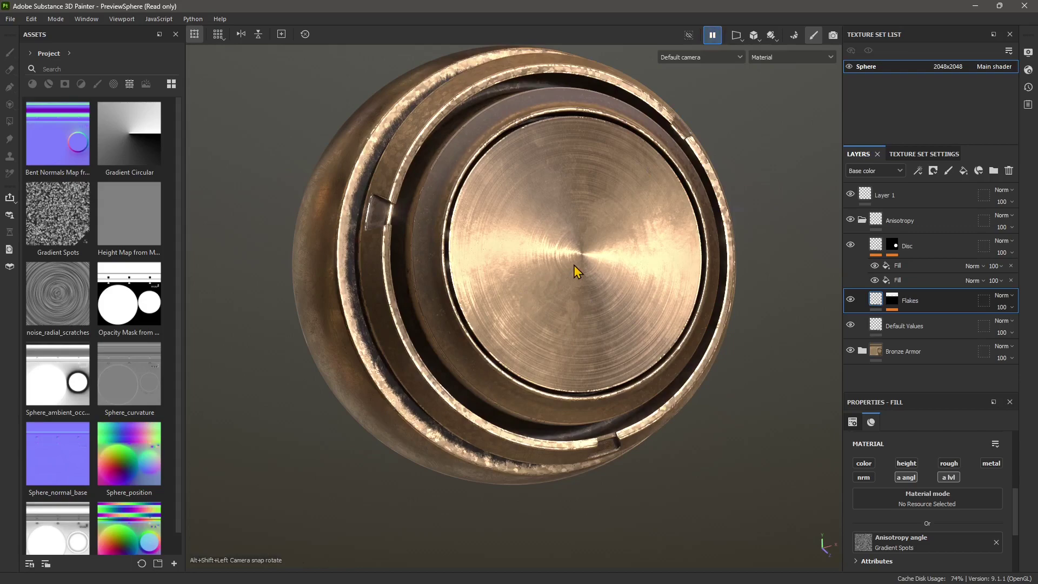
left_click_drag(570, 260, 538, 184, "alt+shift")
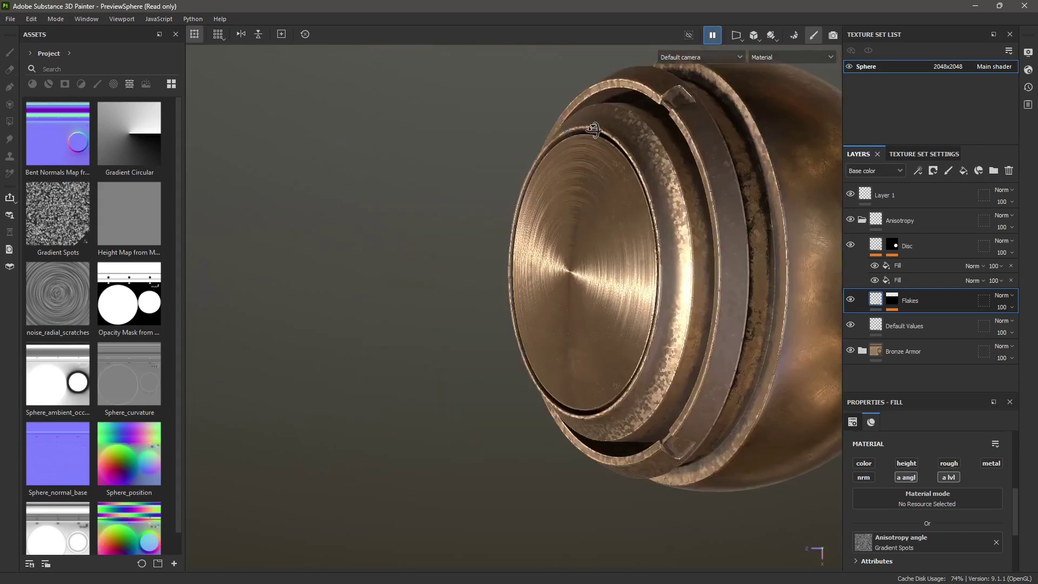
left_click_drag(592, 130, 730, 104, "alt")
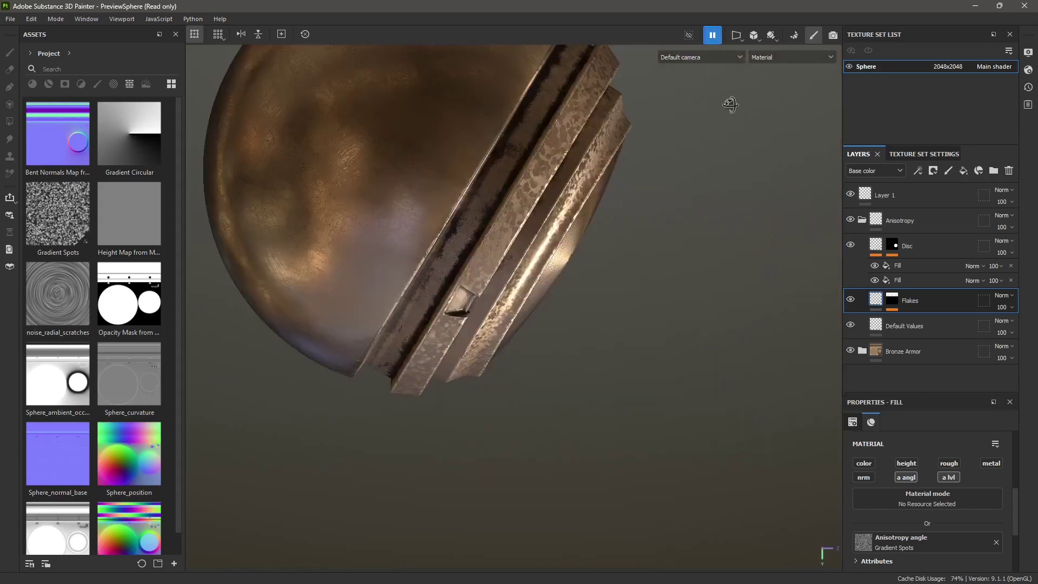
Open the FrenchRestaurantTable sample project, discarding the changes made to PreviewSphere.
left_click(11, 19)
key("Escape")
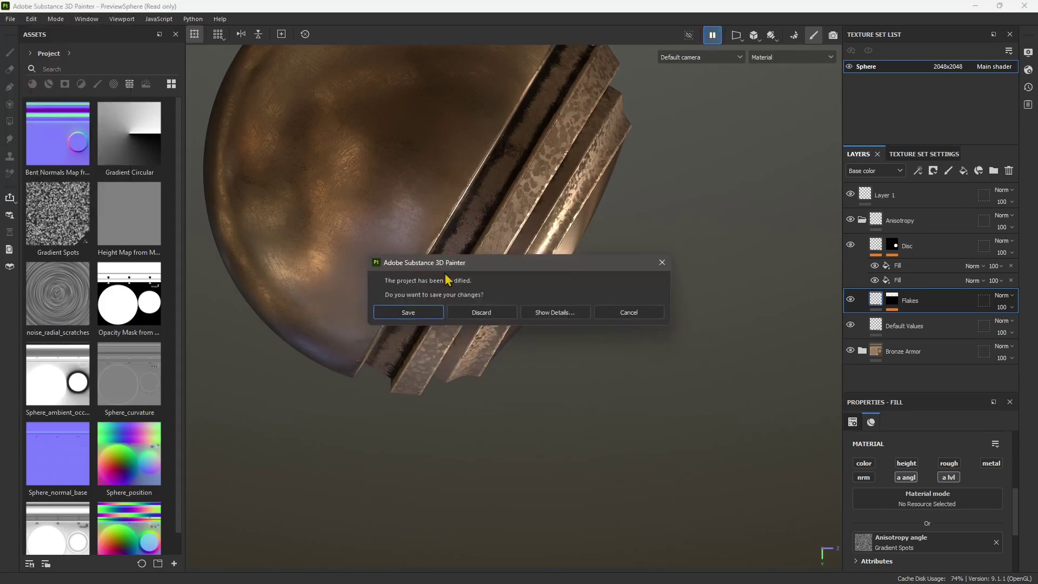
left_click(500, 318)
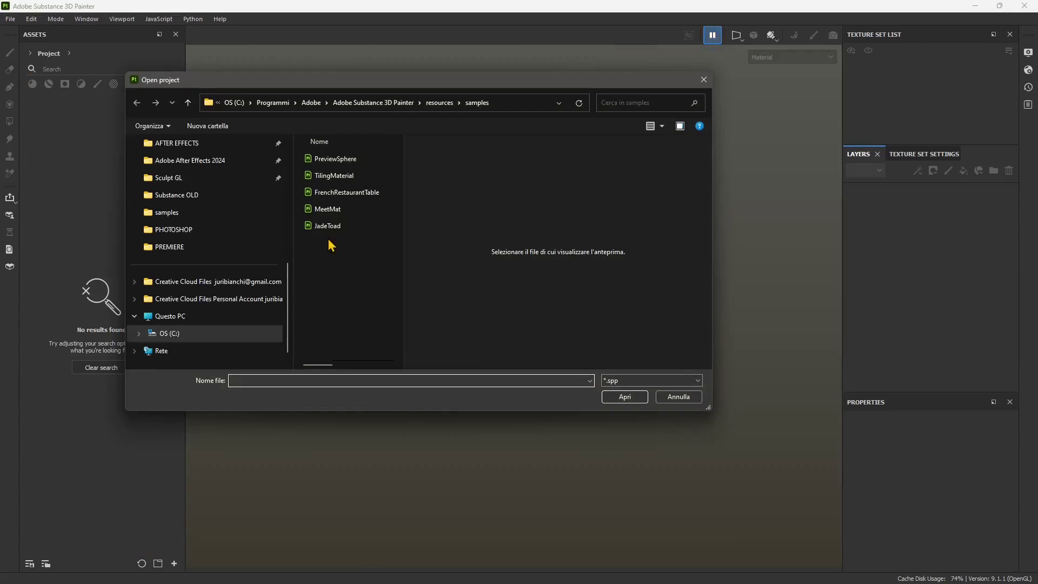
left_click(332, 194)
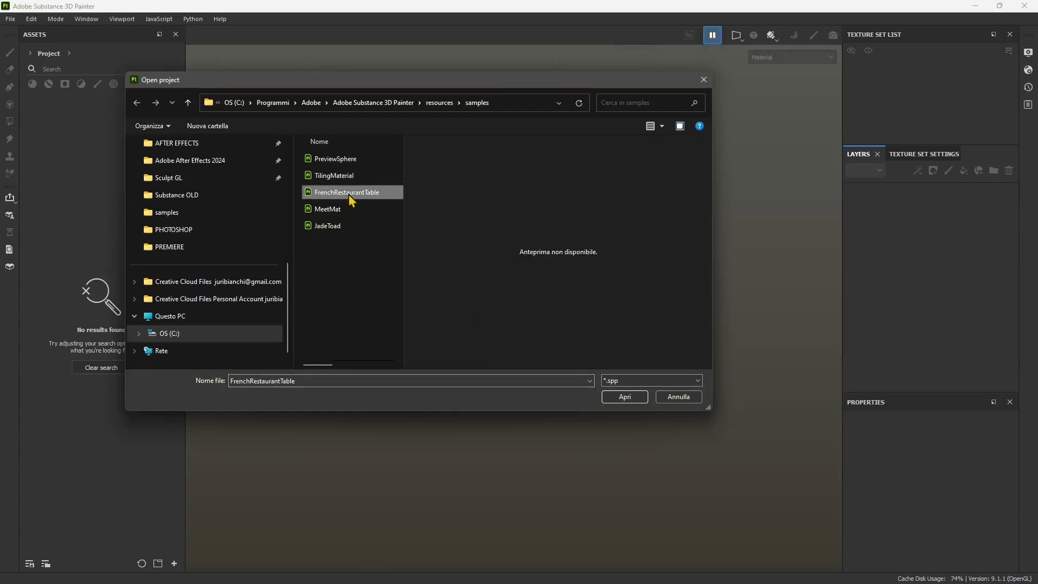
left_click(616, 397)
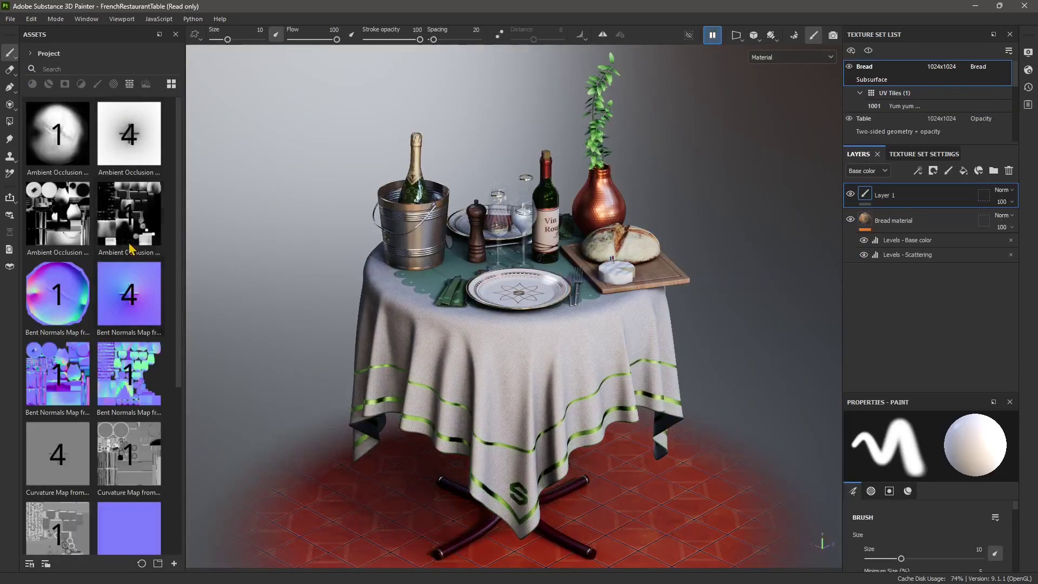
Enlarge the texture set list to reveal every set, and toggle the Bread texture set's visibility off and on.
mouse_move(181, 143)
left_mouse_down()
mouse_move(179, 294)
mouse_move(181, 143)
left_mouse_up()
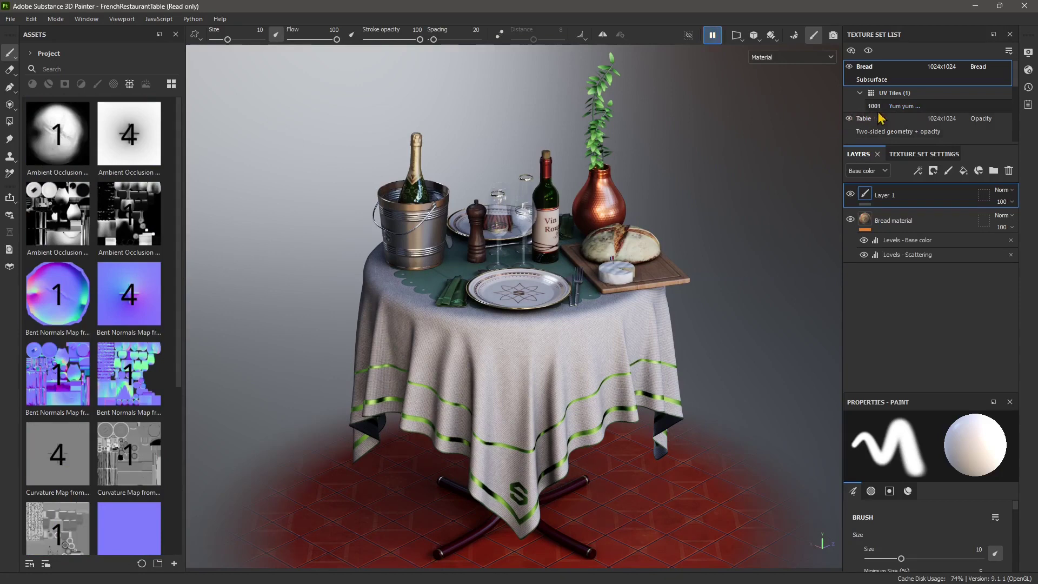
left_click_drag(885, 145, 886, 319)
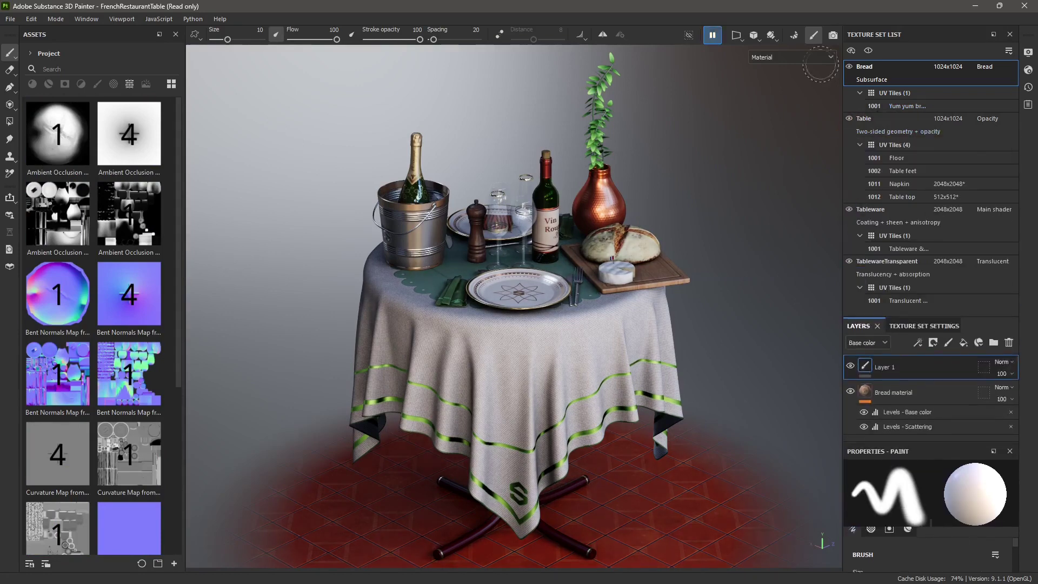
left_click(849, 67)
left_click(849, 66)
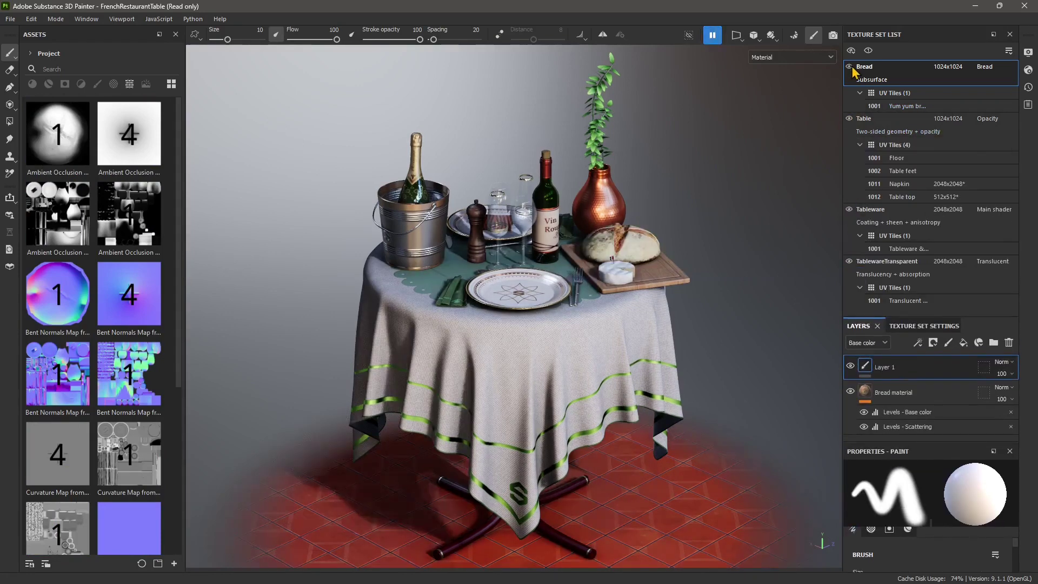
Toggle the Table texture set's visibility off and on, and make Bread the active texture set again.
left_click(850, 118)
left_click(850, 118)
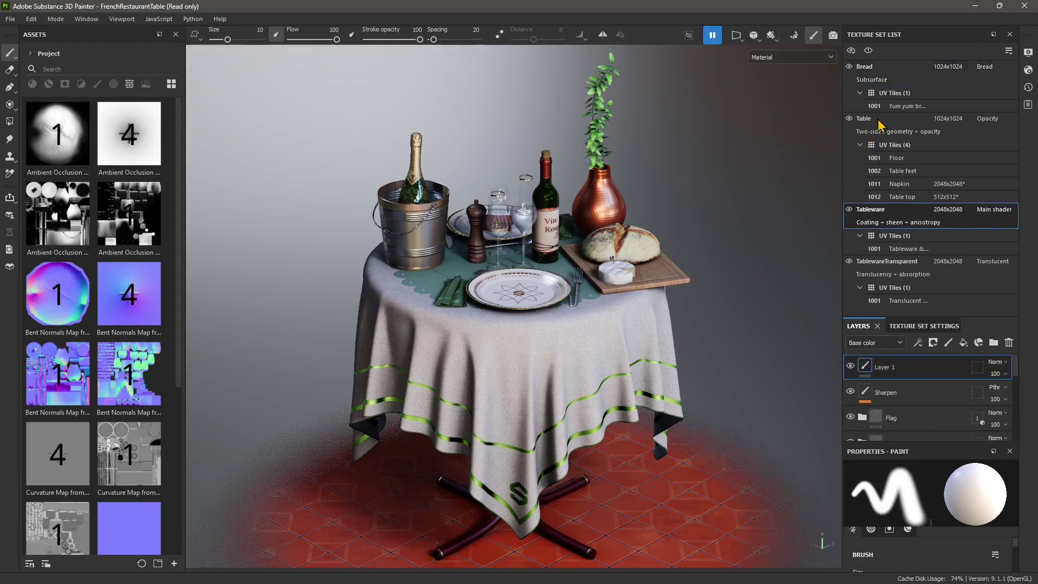
left_click(897, 68)
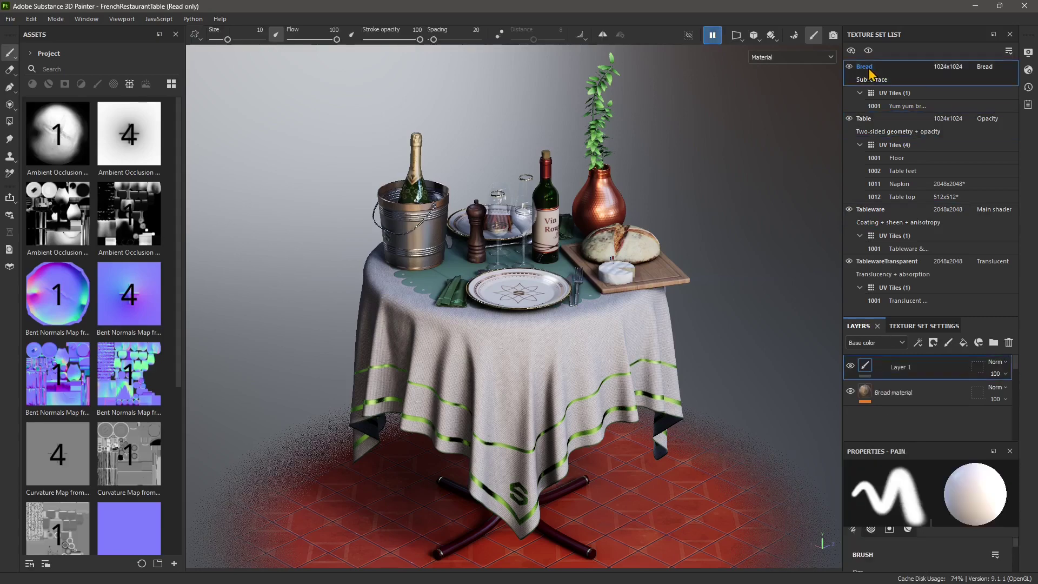
Isolate the selected Bread texture set in the viewport, toggling isolation repeatedly until the whole table scene is shown again.
left_click(689, 36)
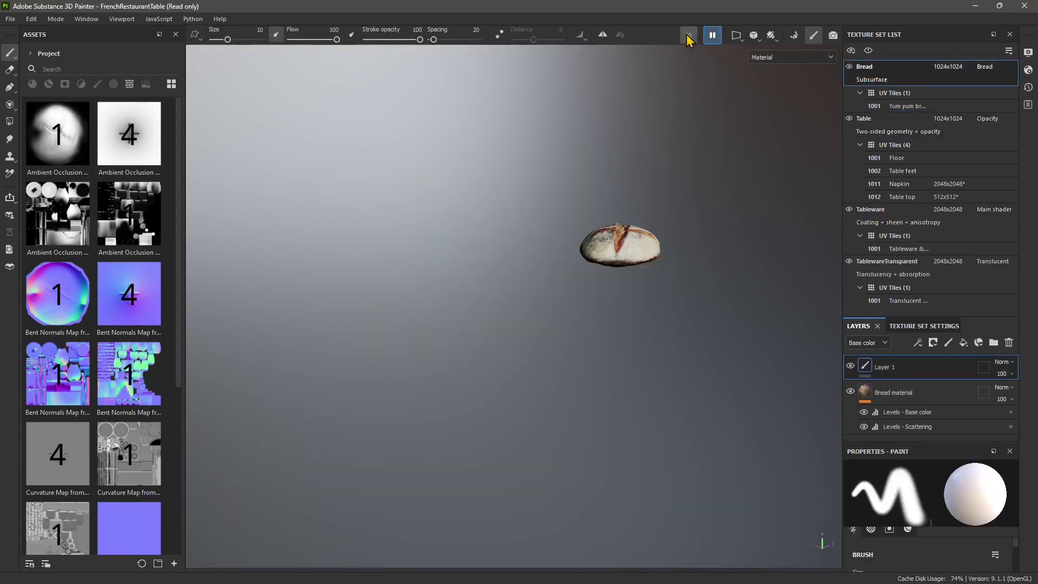
left_click(688, 35)
left_click(688, 35)
left_click(688, 35)
left_click(688, 36)
left_click(688, 36)
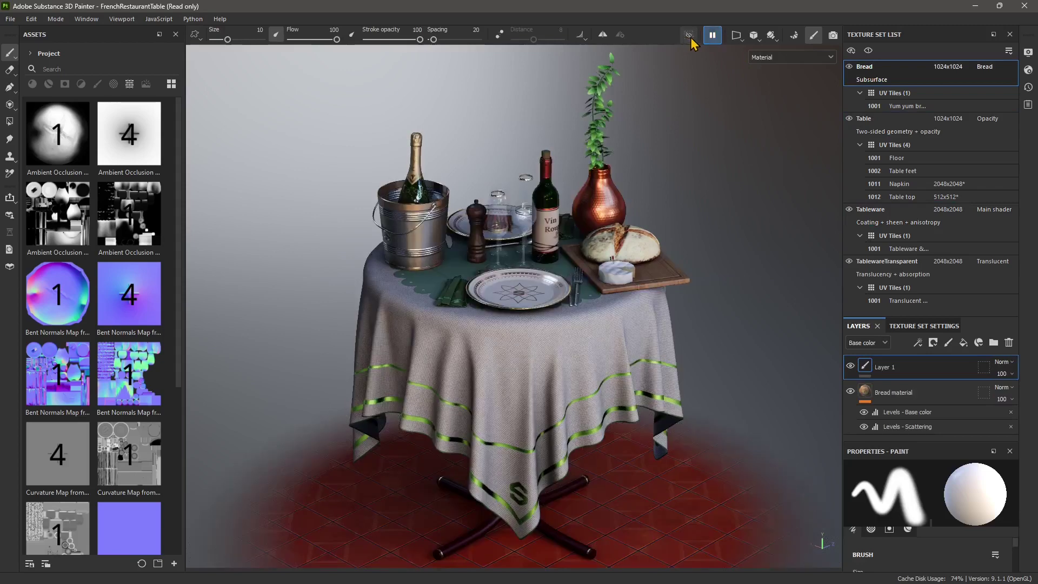
Use the texture set list's solo visibility option to show only Bread, and restore every texture set.
left_click(869, 51)
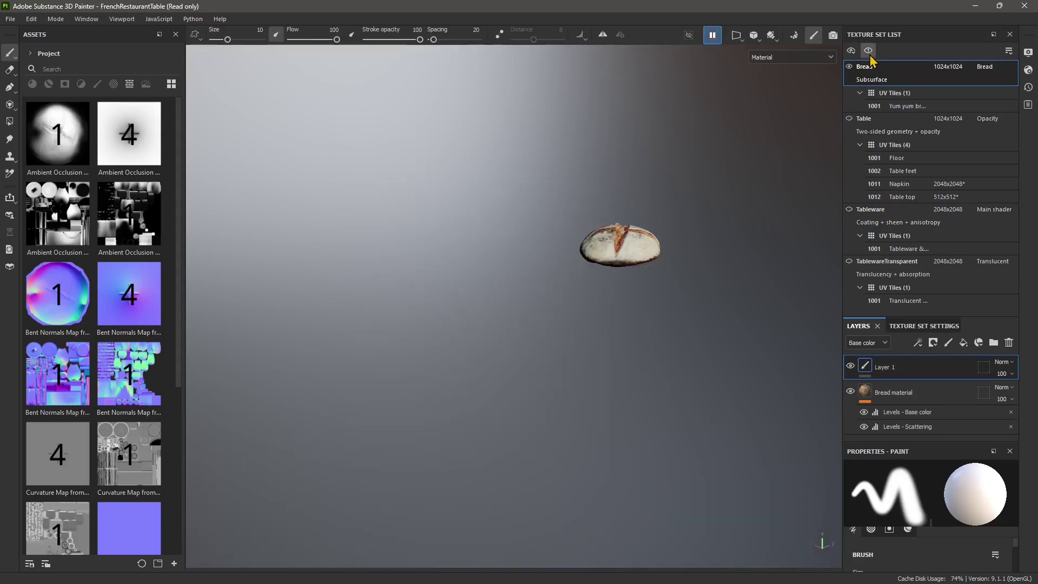
left_click(870, 54)
left_click(870, 54)
left_click(870, 54)
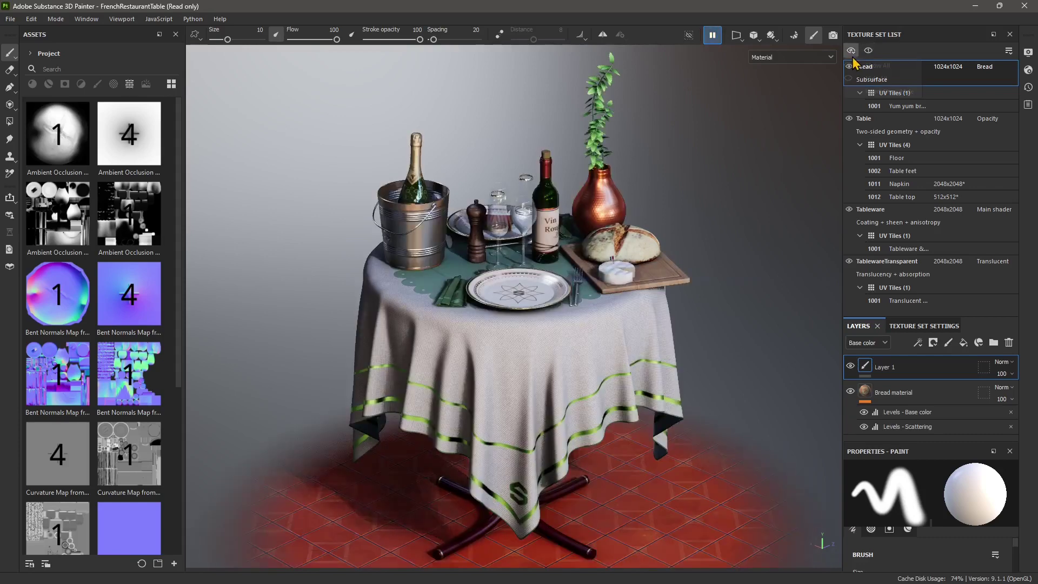
Hide all texture sets at once, and show them all again.
left_click(877, 78)
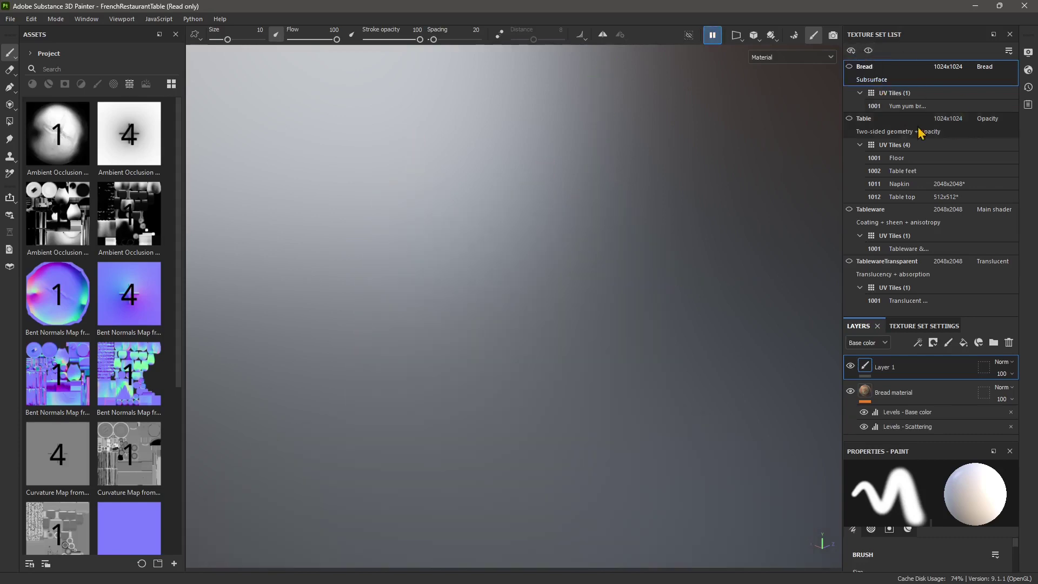
mouse_move(851, 53)
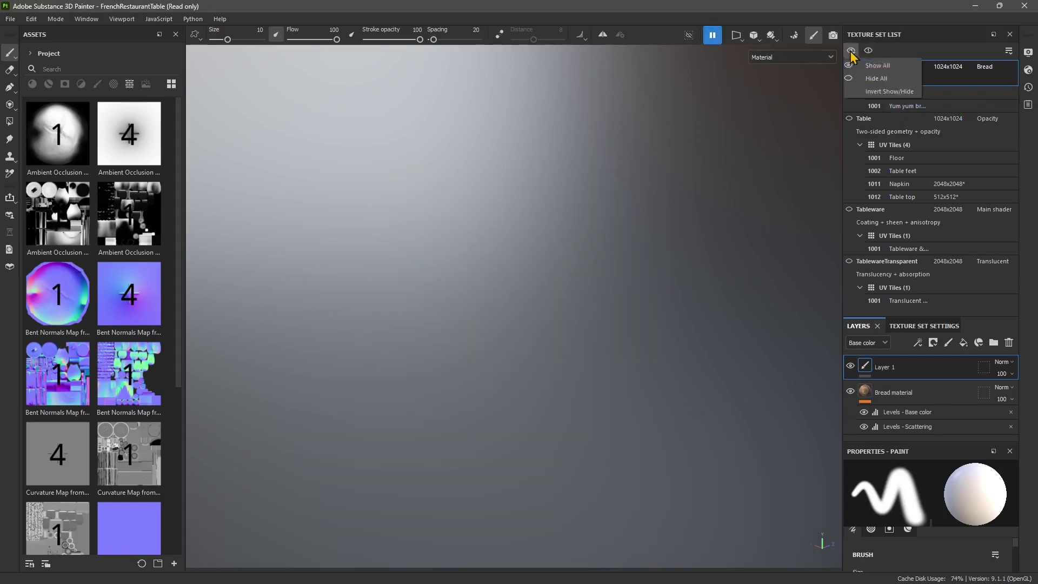
left_click(877, 66)
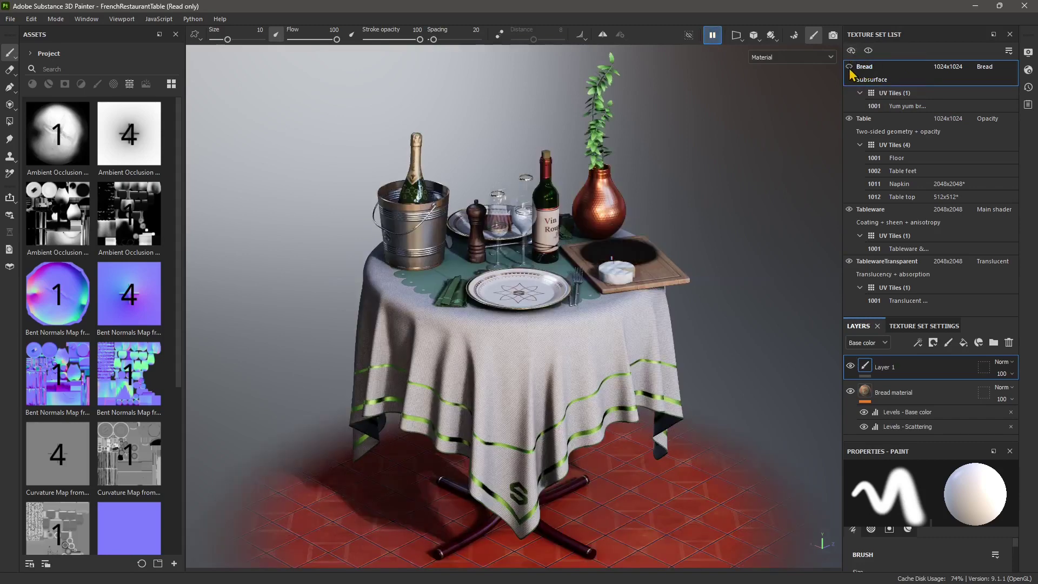
Toggle the individual visibility of the Bread and Table texture sets off and on, leaving both shown.
left_click(850, 67)
left_click(850, 118)
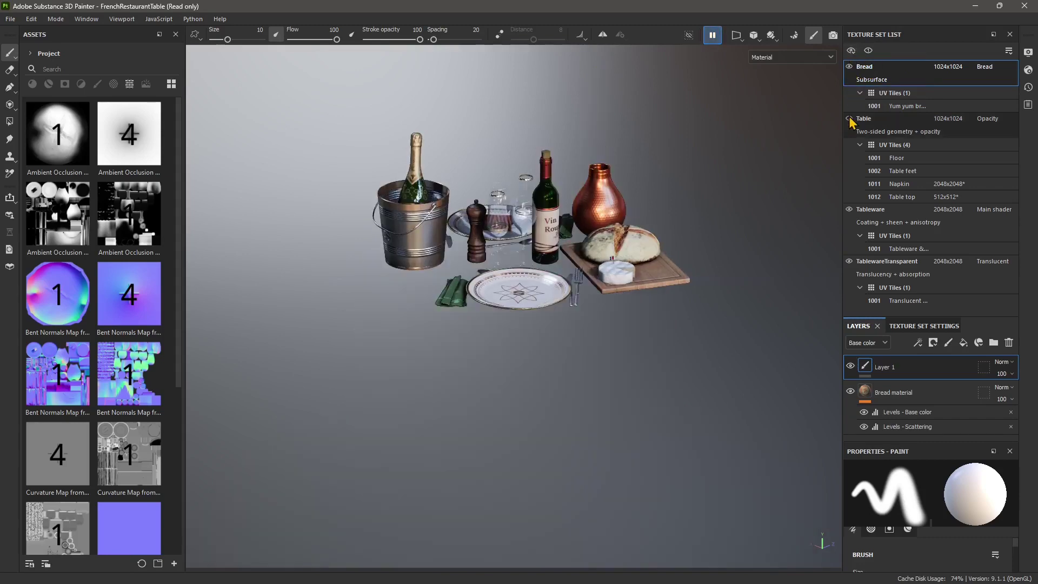
left_click(850, 119)
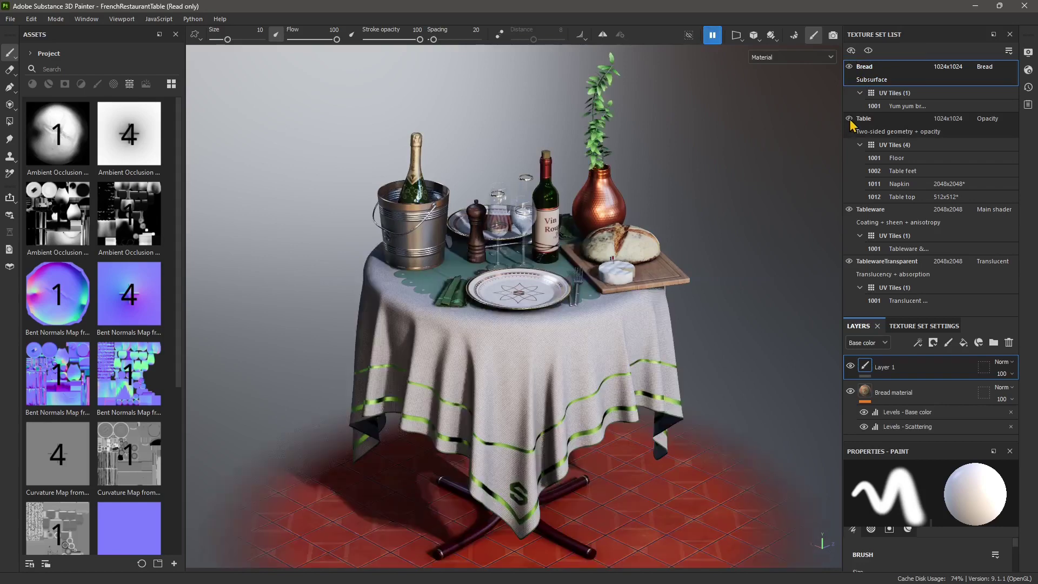
left_click(850, 67)
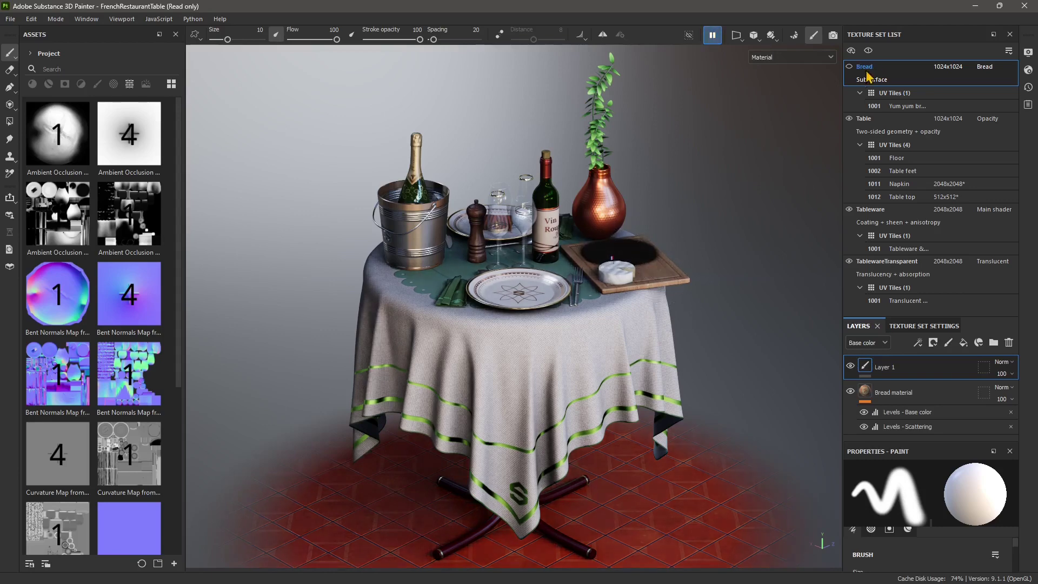
left_click(849, 67)
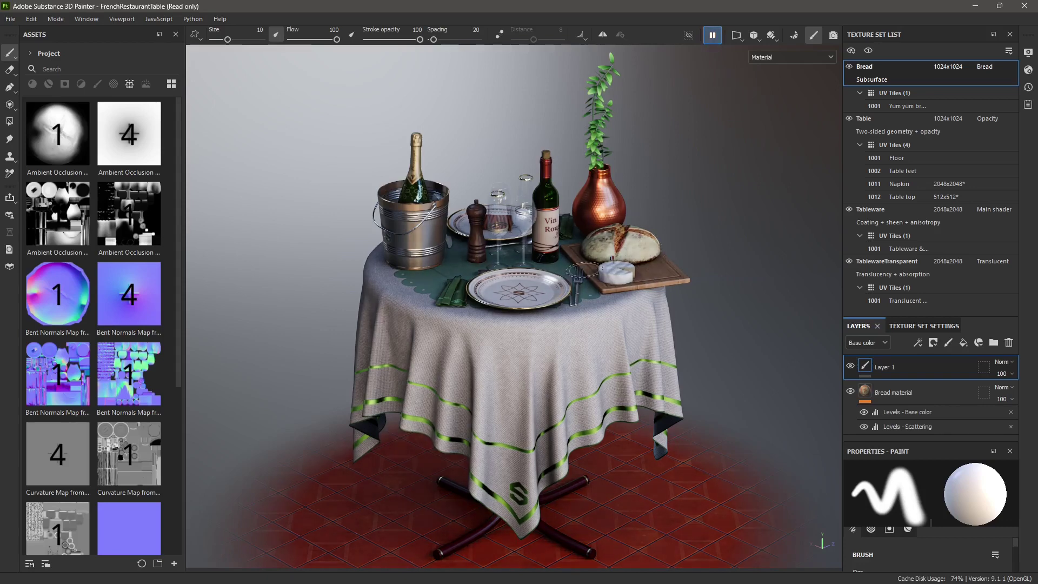
Switch to baking mode to view the mesh map settings, and return to painting mode.
left_click(797, 36)
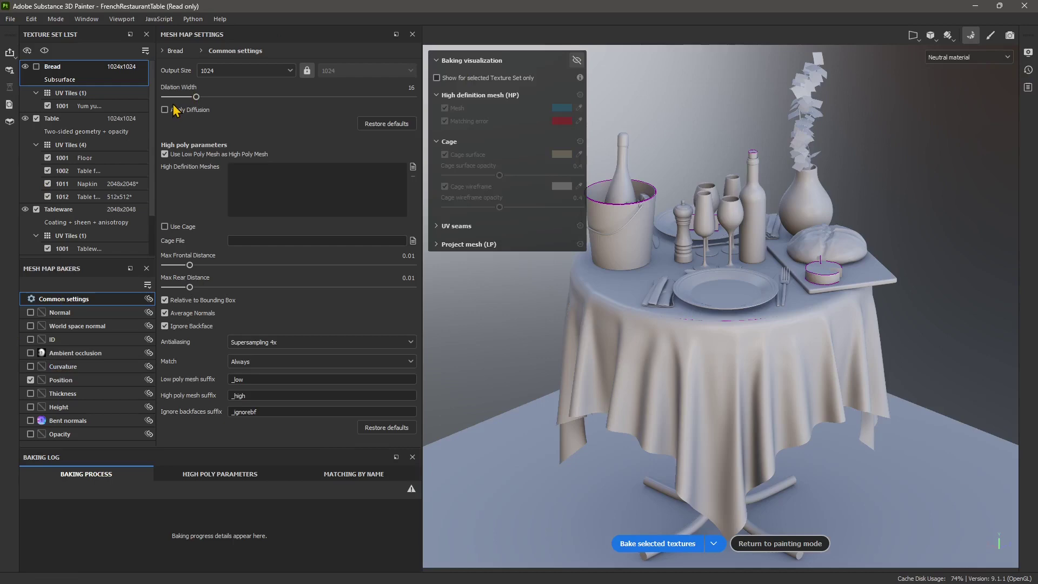
left_click(990, 37)
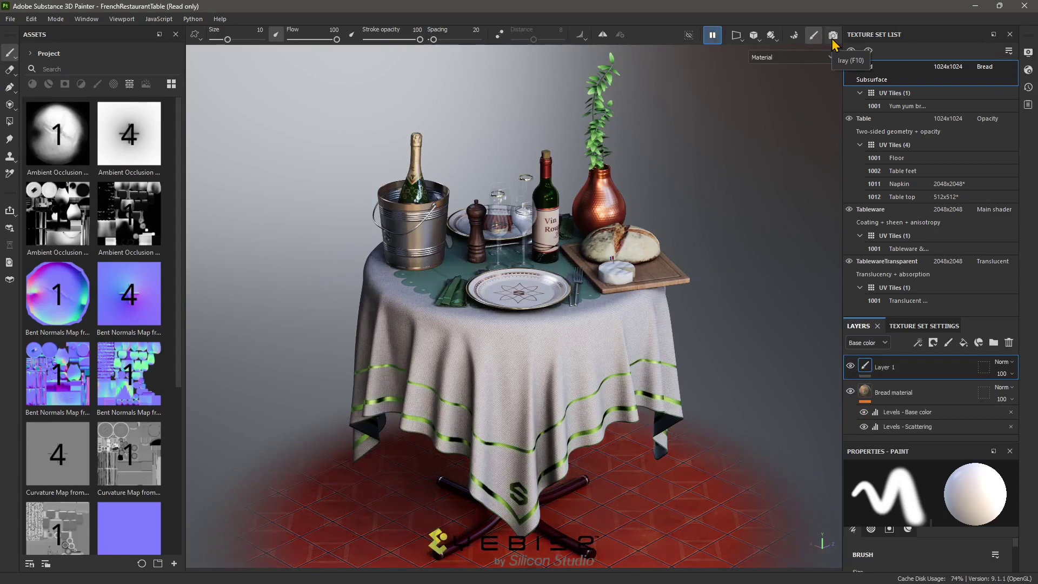
Render the table scene with Iray, and orbit and zoom out to view it from another angle.
left_click(833, 36)
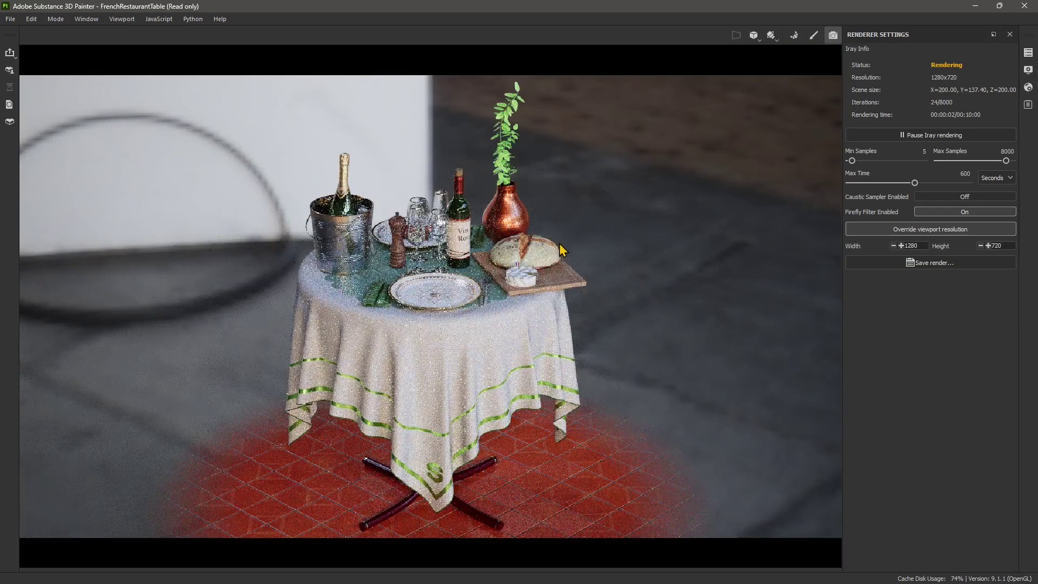
left_click_drag(564, 248, 560, 152, "alt")
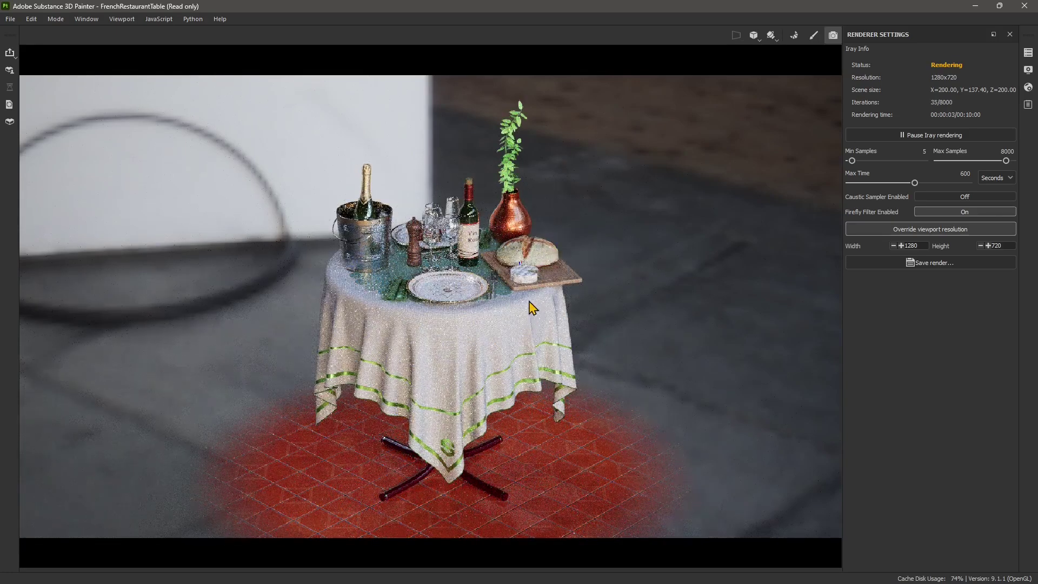
left_click_drag(521, 303, 590, 293, "alt")
scroll(542, 310, "down", 2)
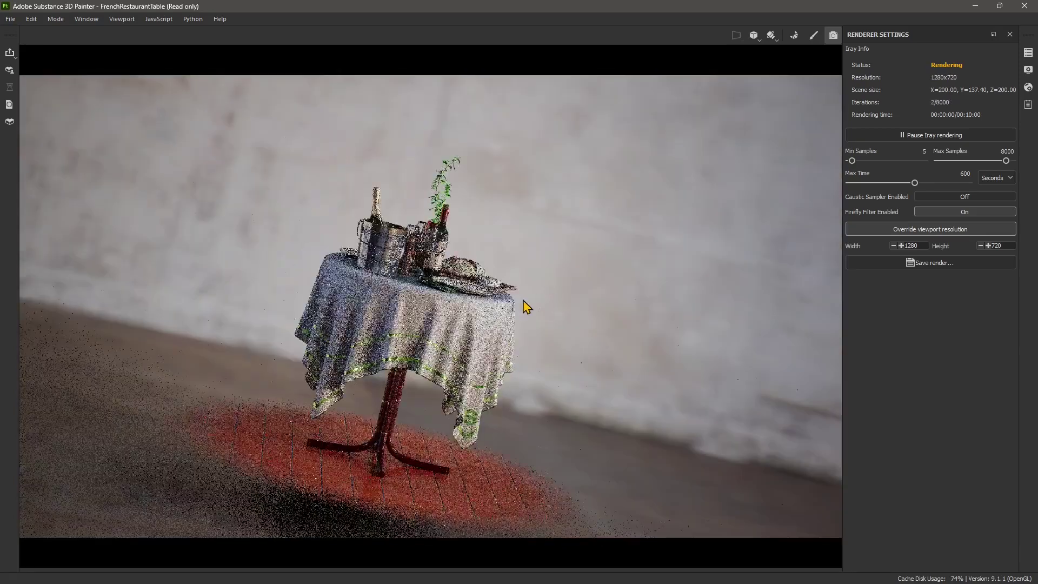
Set the camera to constrained rotation and orbit slightly around the table in the Iray render.
left_click(772, 37)
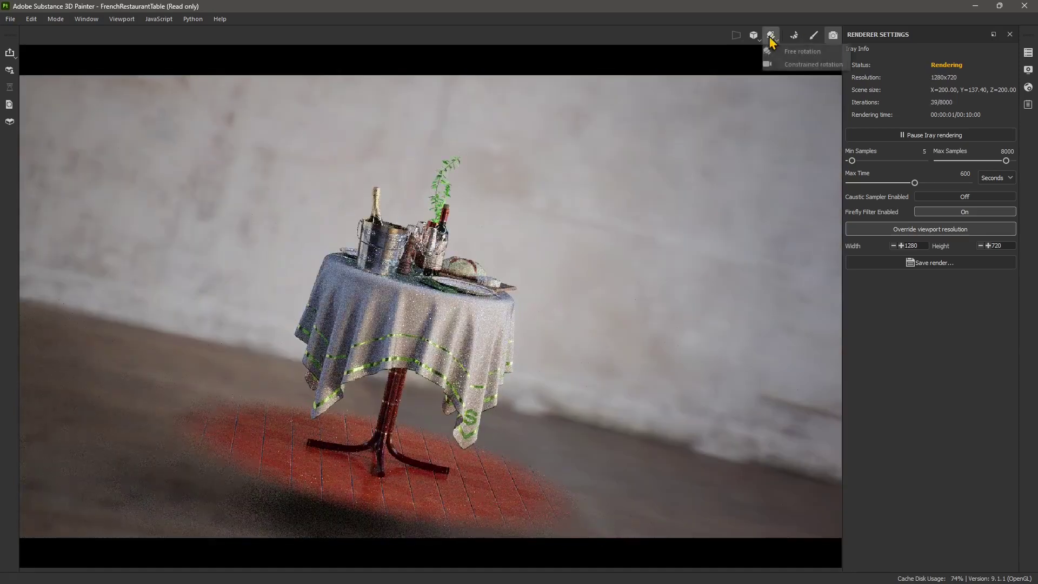
left_click(794, 65)
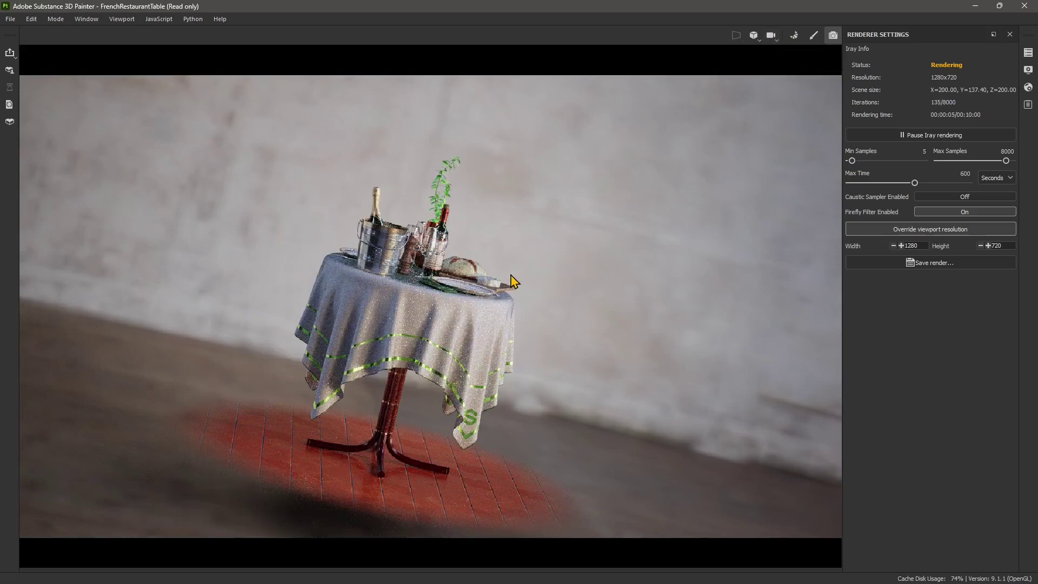
left_click_drag(488, 278, 462, 279, "alt")
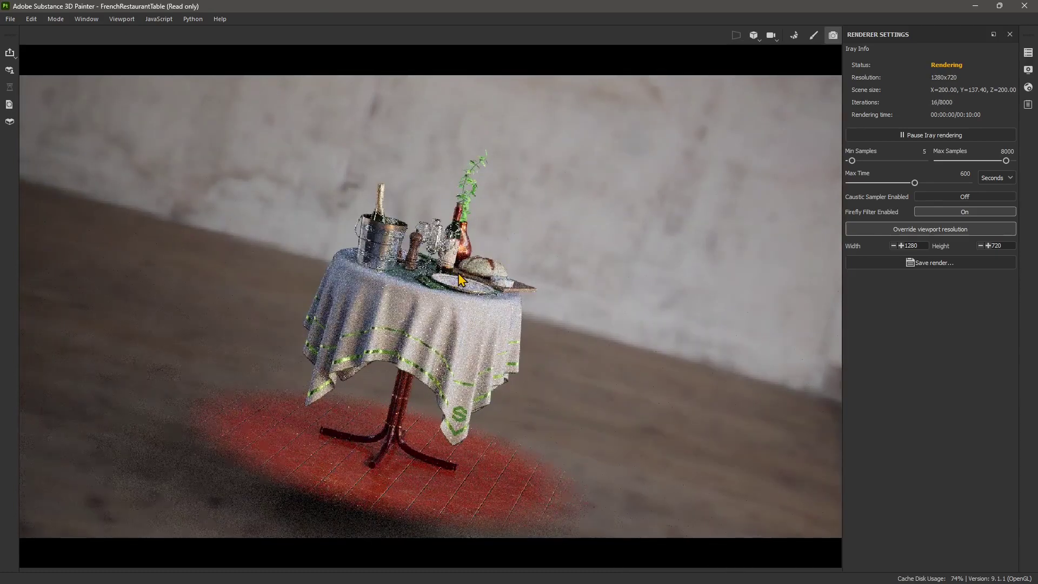
Snap-rotate the camera to level the table, and orbit to a slightly raised side view.
key("alt")
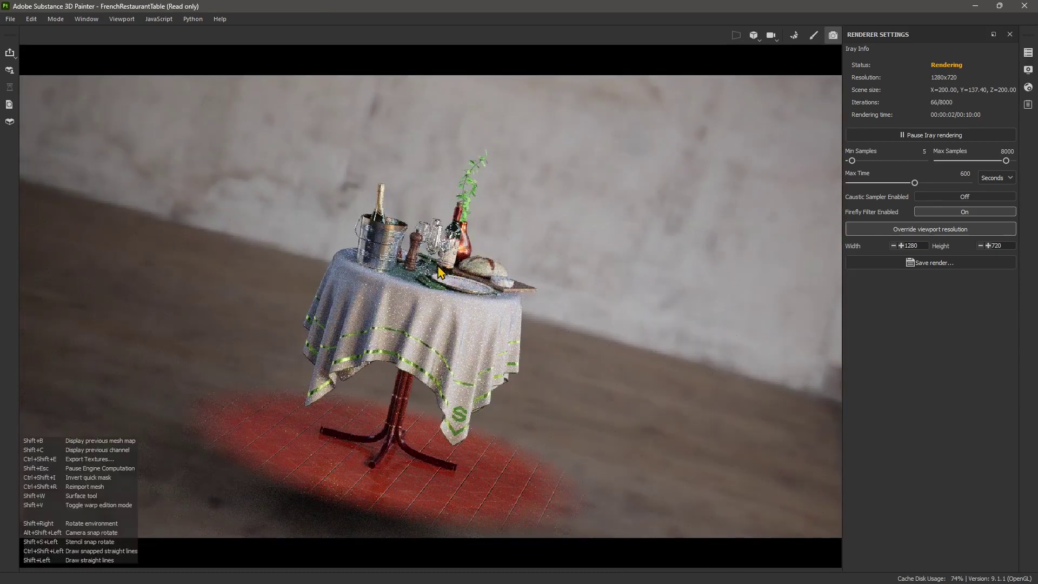
key("alt+shift")
left_click_drag(462, 279, 423, 272, "alt+shift")
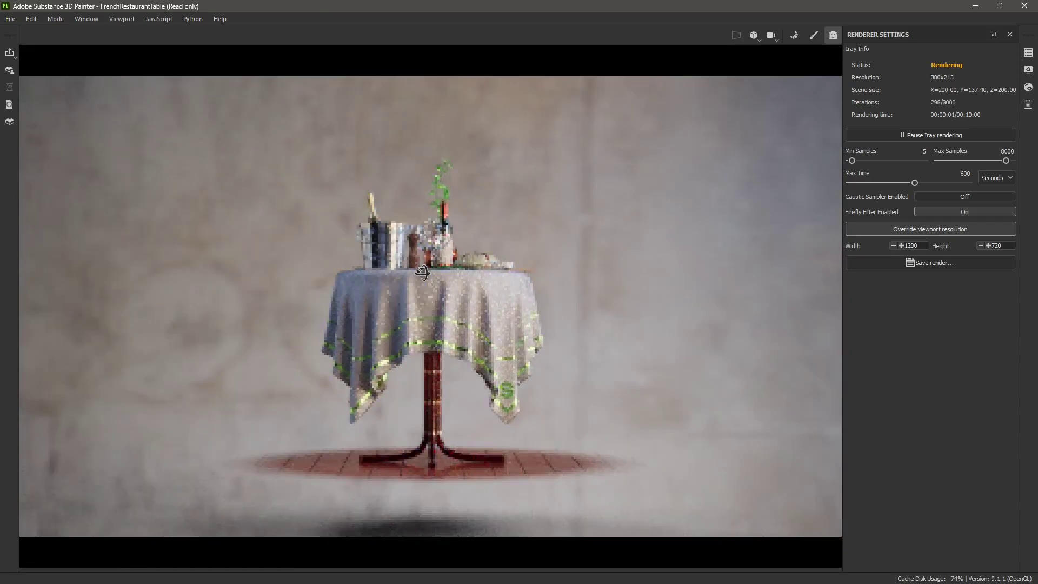
left_click_drag(422, 279, 142, 230, "alt+shift")
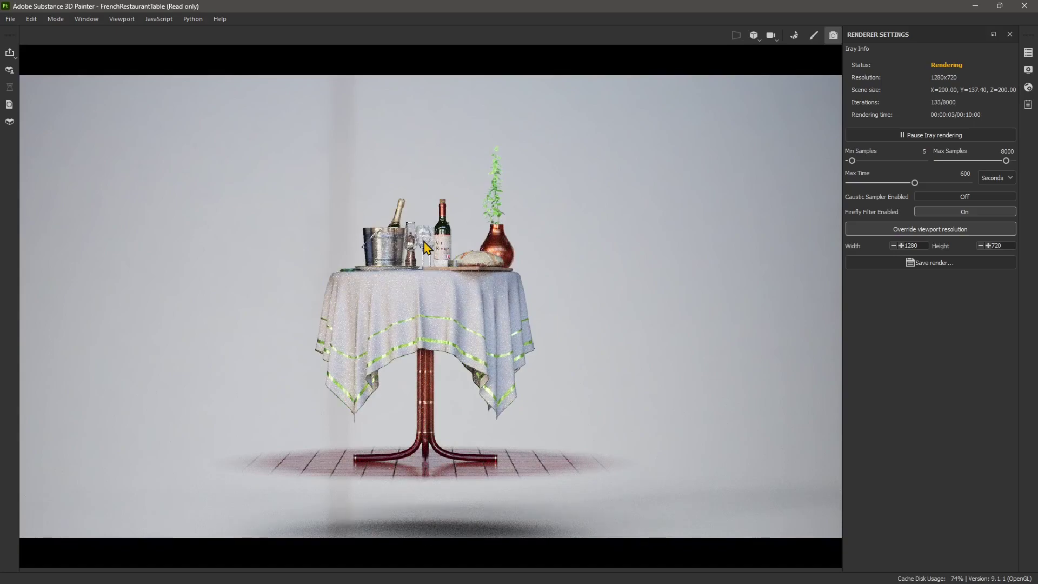
left_click_drag(455, 263, 667, 269, "alt")
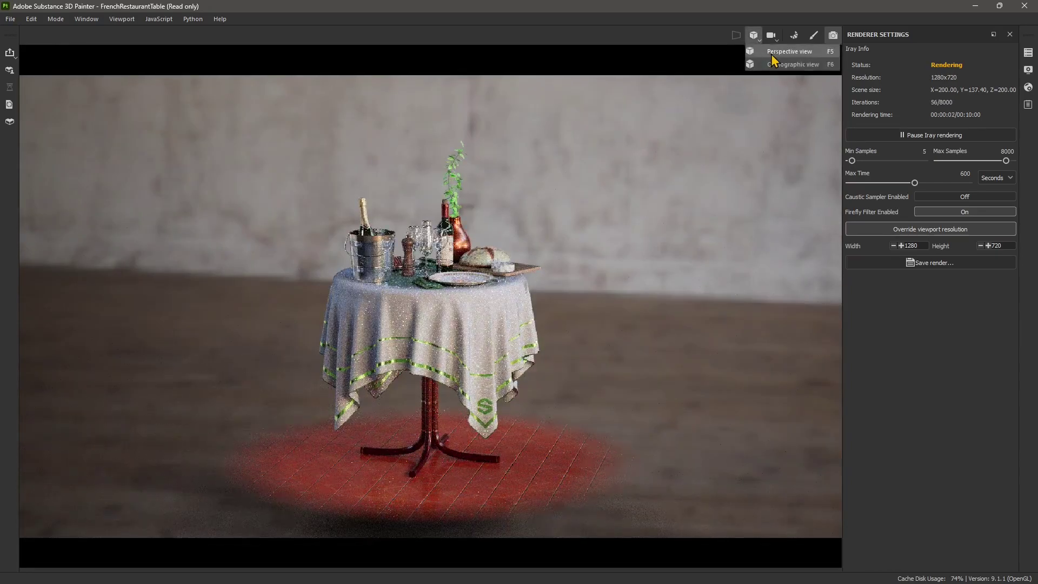
Compare the Iray render in orthographic and perspective views, ending on perspective view.
left_click(753, 35)
left_click(771, 65)
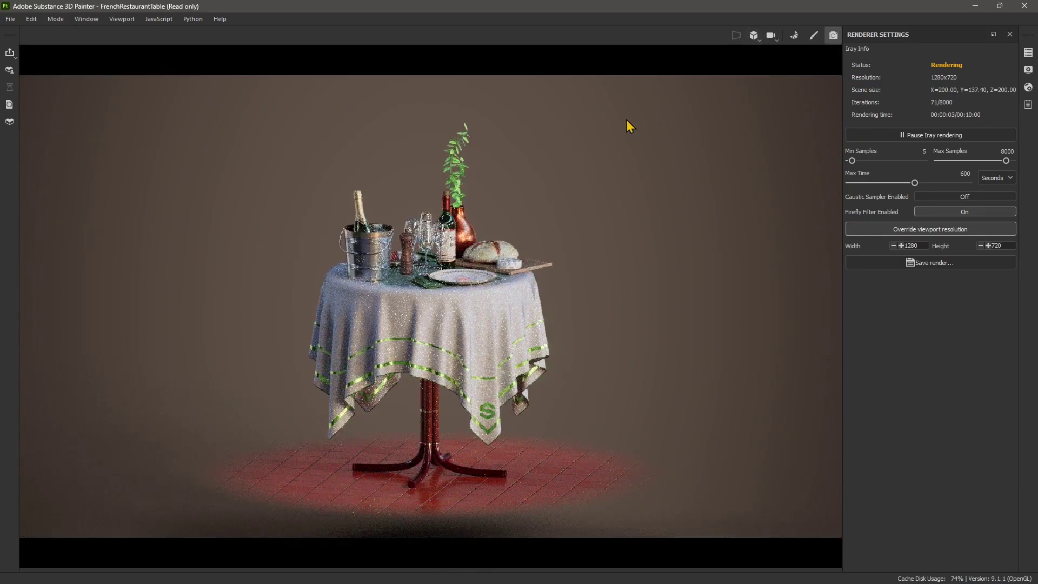
left_click(753, 36)
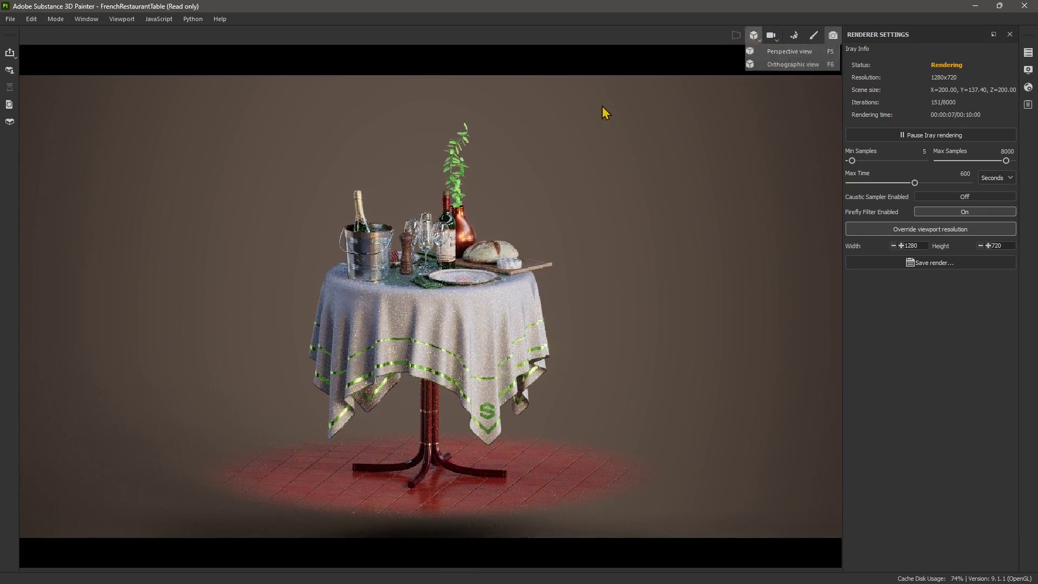
left_click(776, 54)
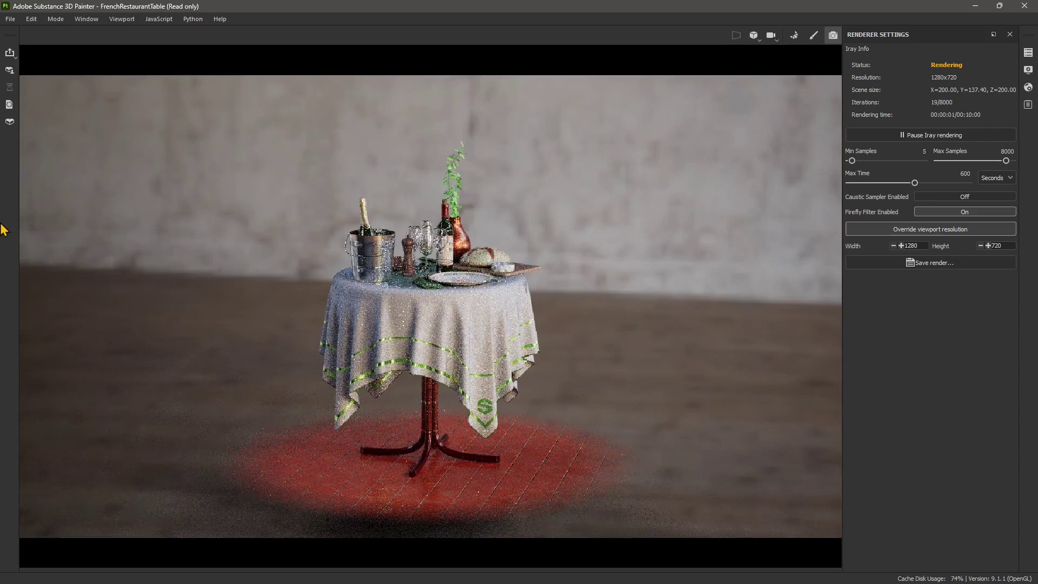
left_click(754, 36)
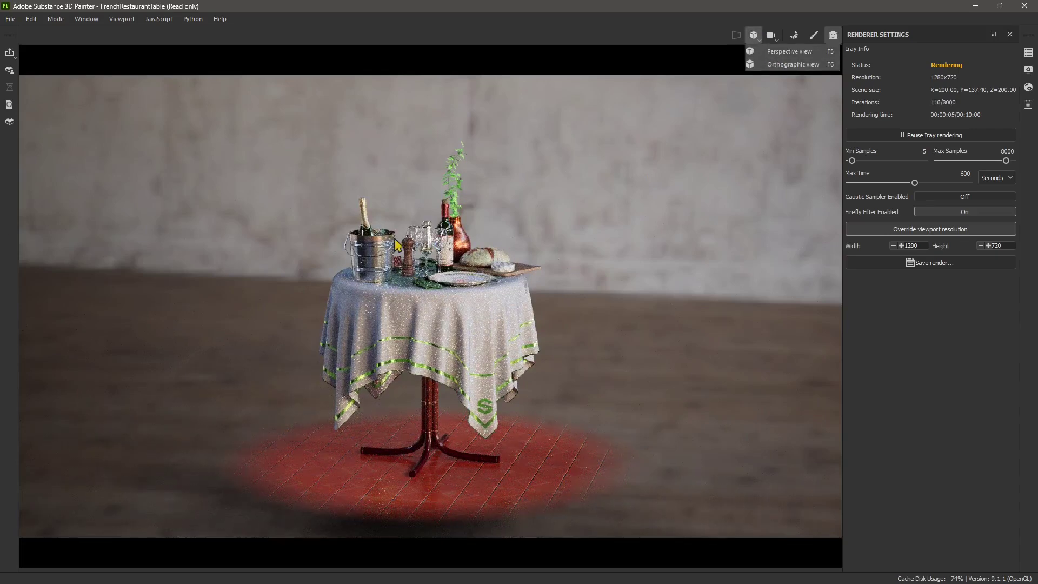
left_click(768, 65)
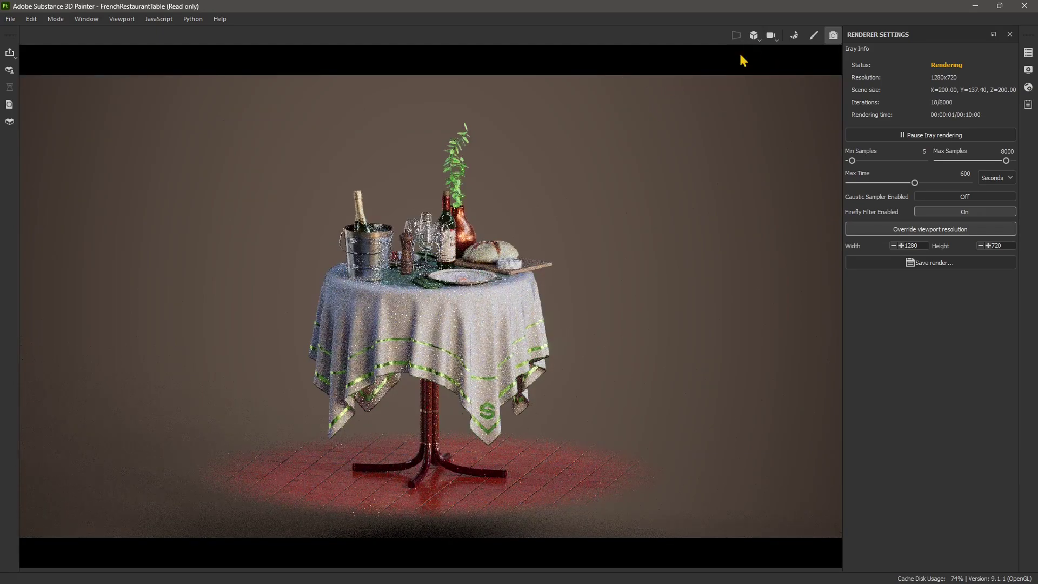
left_click(754, 38)
left_click(760, 51)
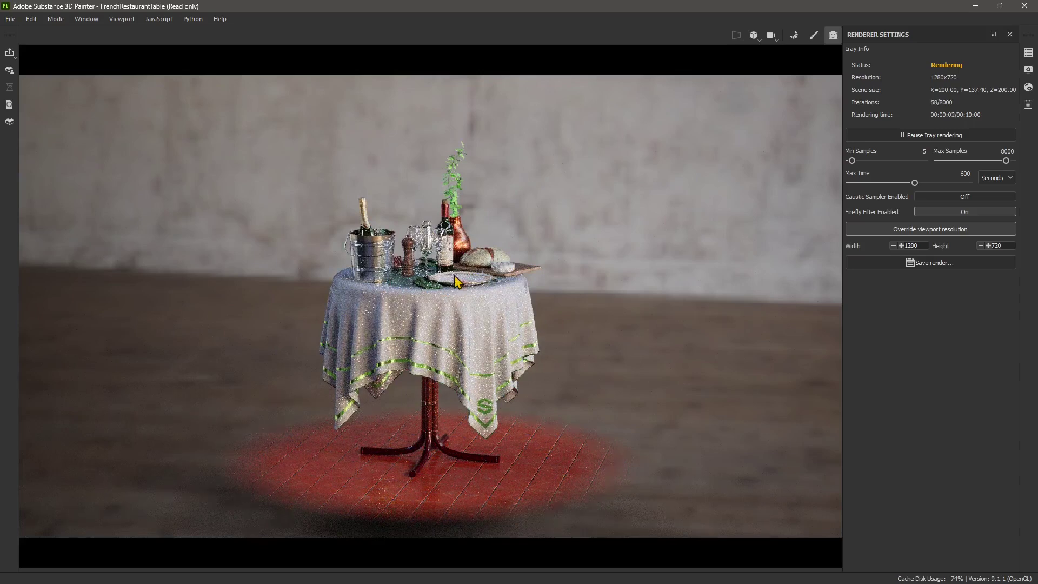
Rotate the environment lighting until the bright windows stand behind the table.
key("shift")
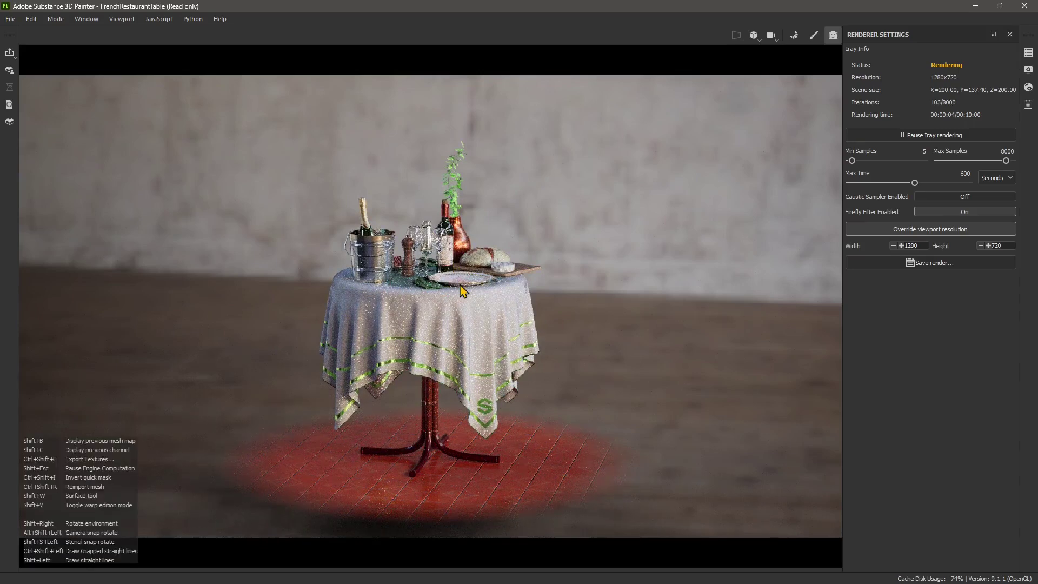
right_click_drag(472, 270, 523, 313, "shift")
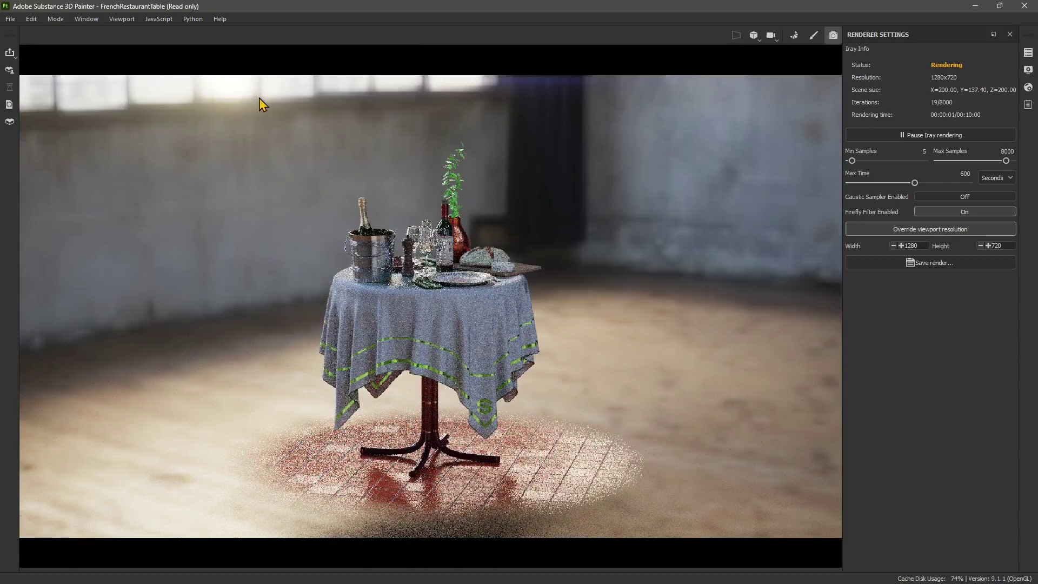
Leave the Iray render for painting mode and resume the paused engine computation.
left_click(817, 35)
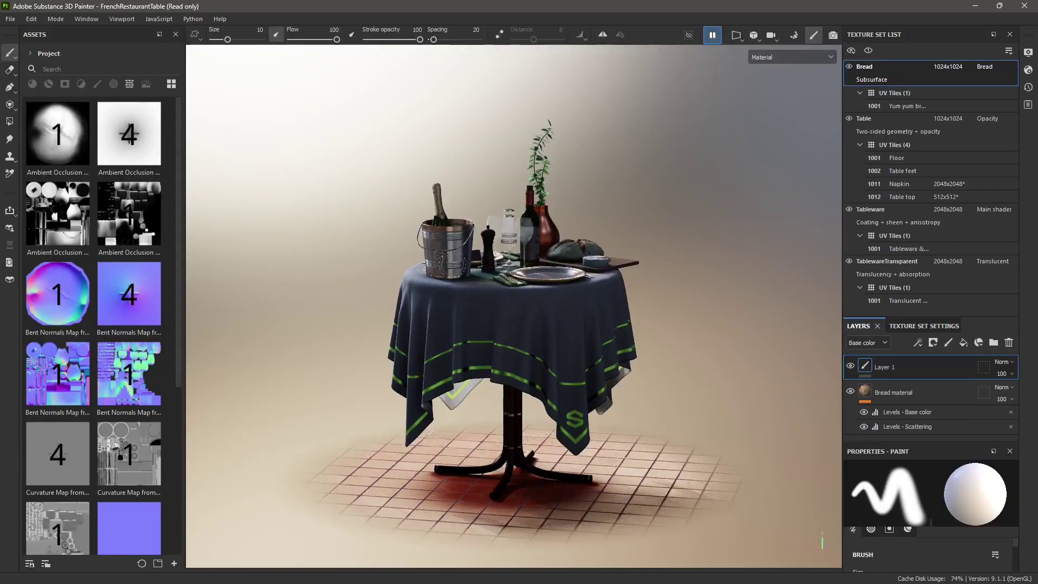
left_click(713, 35)
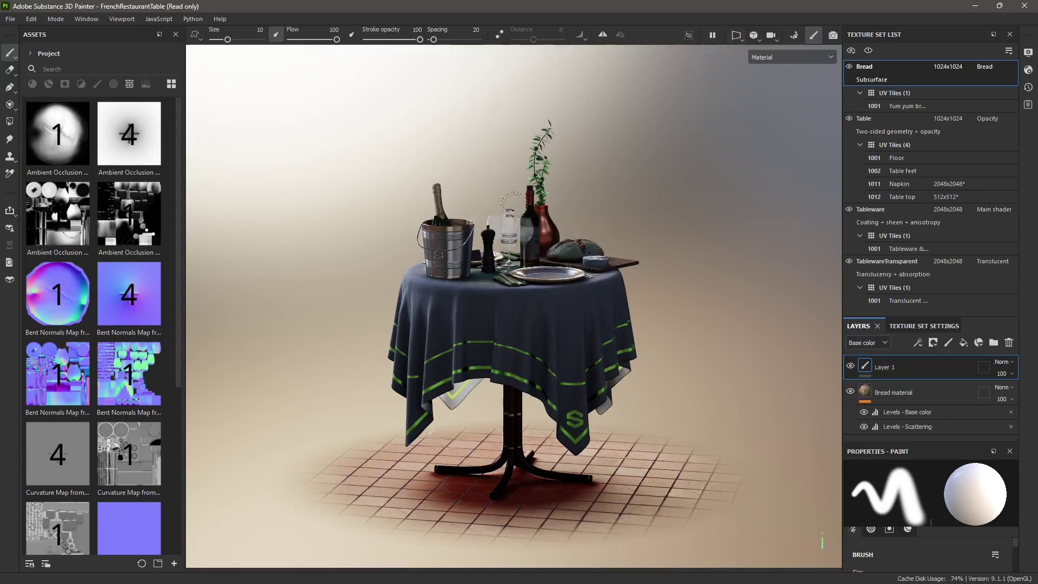
Rotate the environment lighting around the table to a rotation of 322, and open the display settings.
right_click_drag(461, 201, 465, 201, "shift")
right_click_drag(476, 203, 490, 247, "shift")
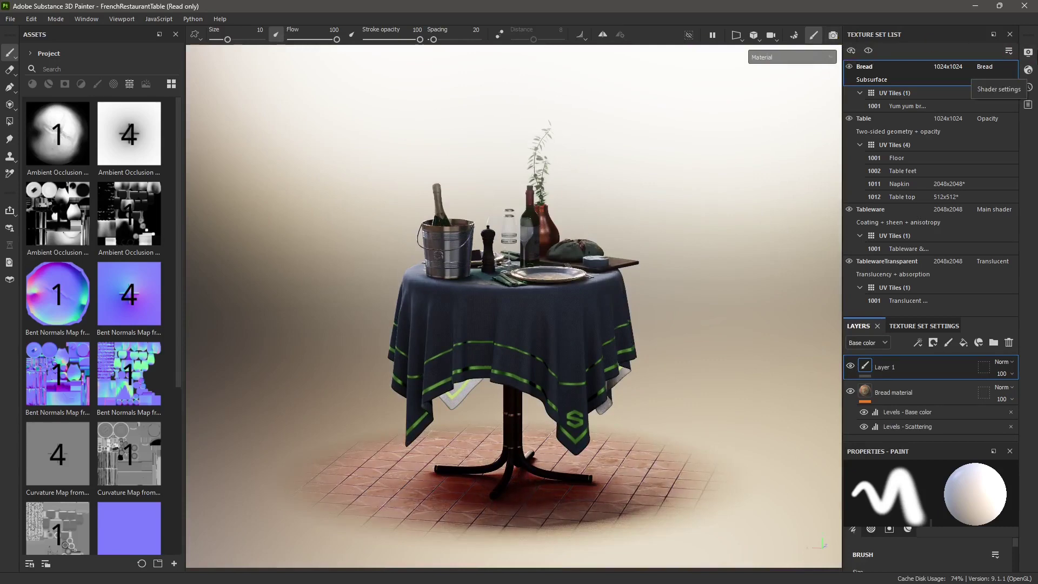
left_click(1029, 53)
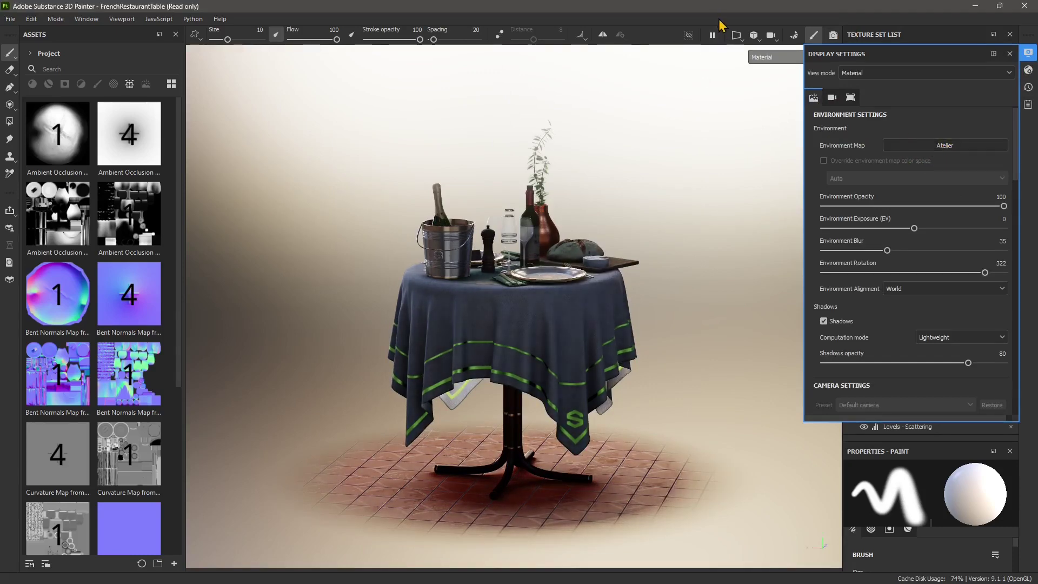
Switch the 3D viewport from perspective to orthographic view.
left_click(736, 35)
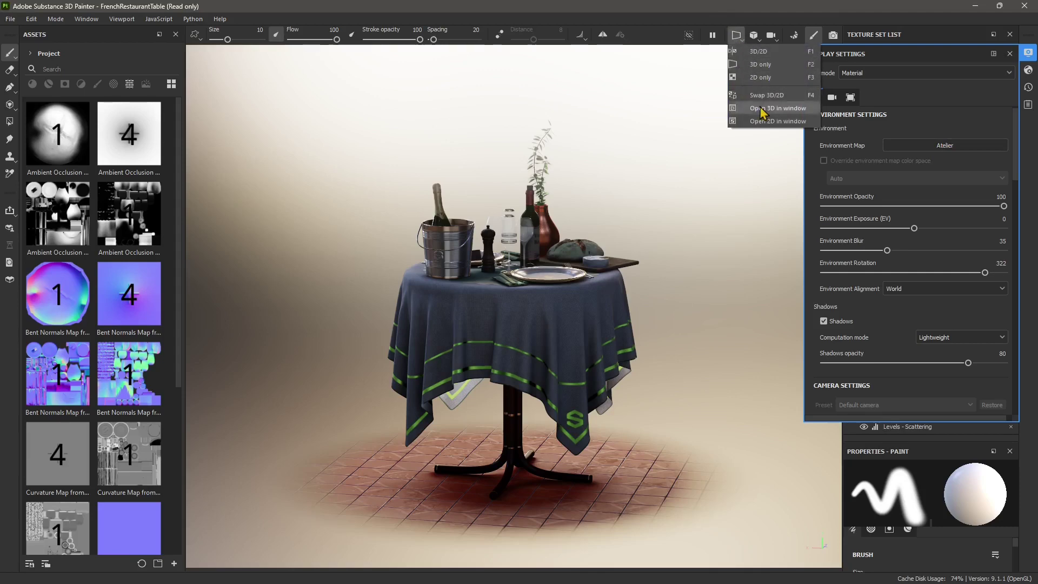
left_click(755, 37)
left_click(755, 36)
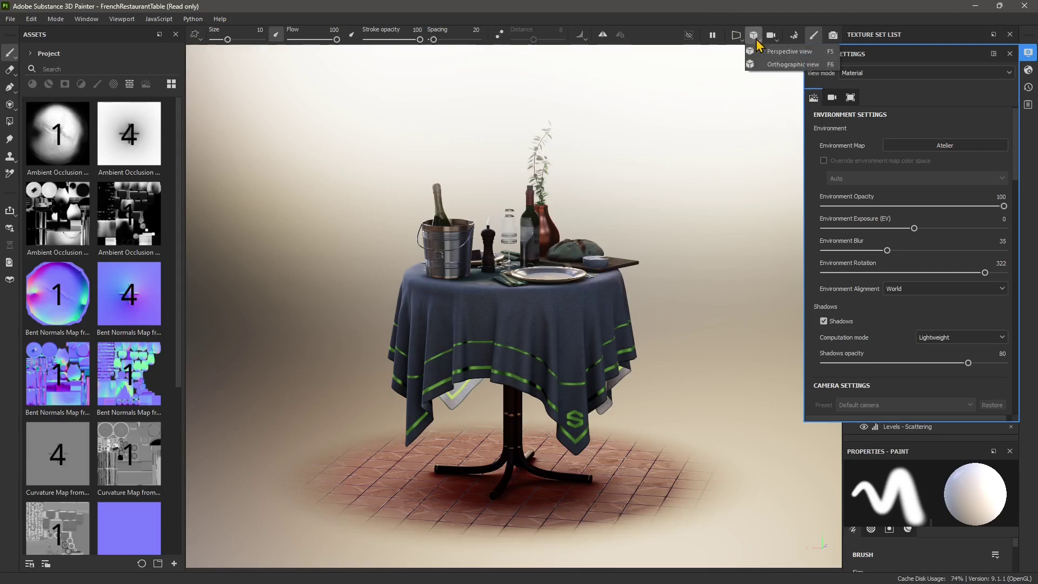
left_click(789, 65)
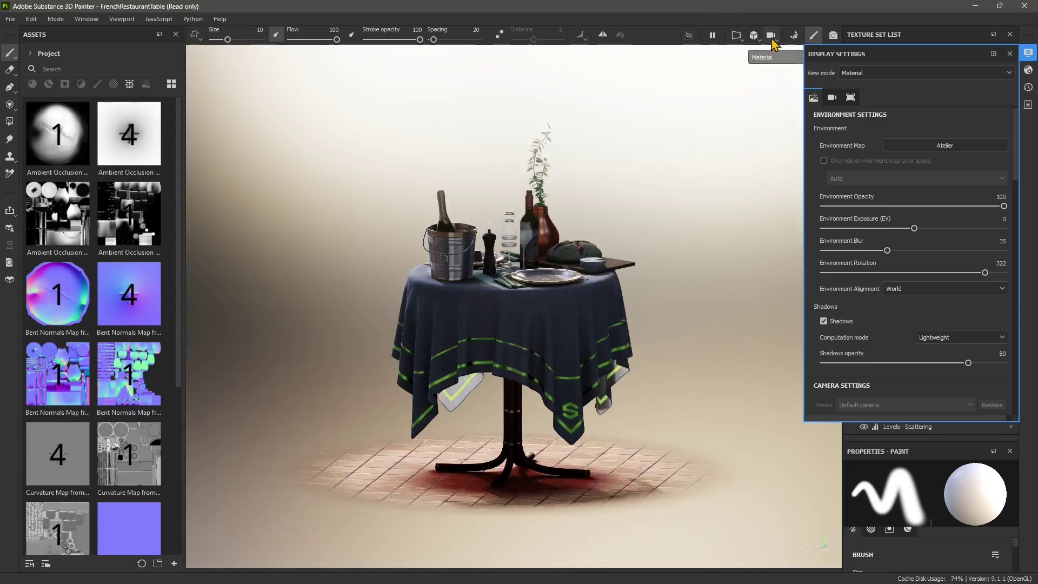
left_click(772, 38)
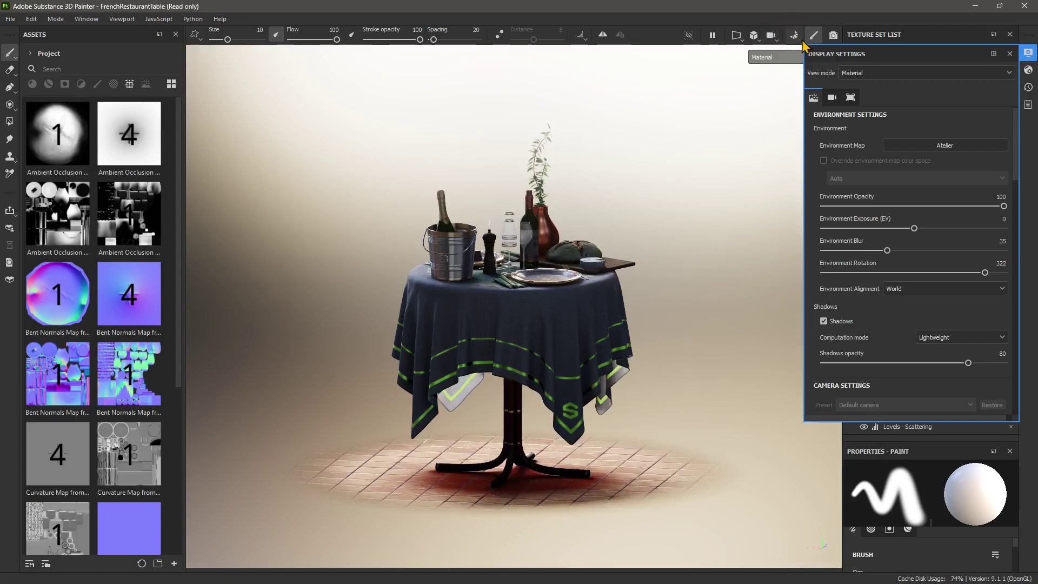
Render the table scene in Iray and rotate the environment lighting to change the backdrop and reflections.
left_click(834, 35)
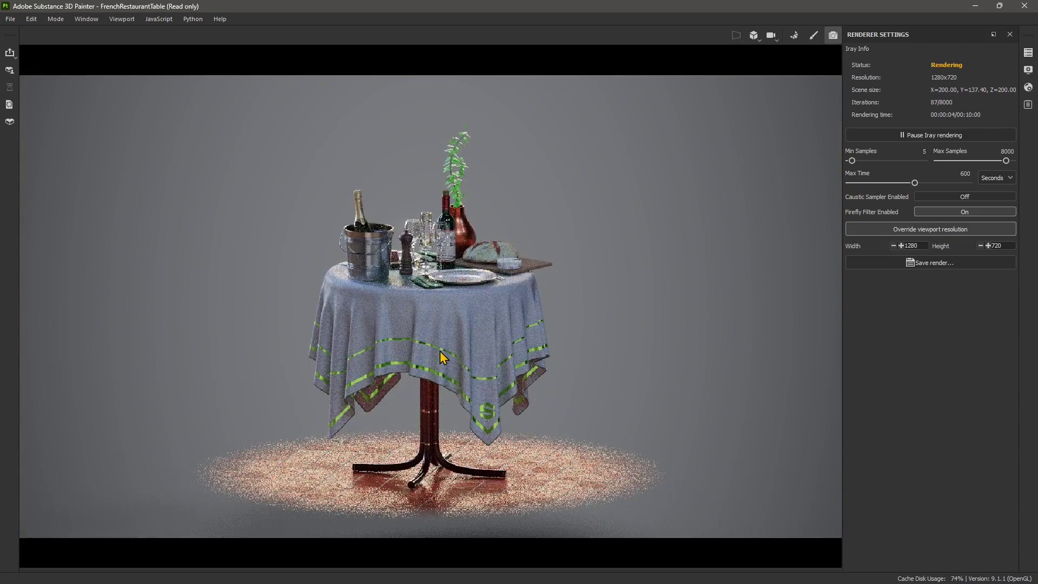
scroll(422, 372, "up", 1)
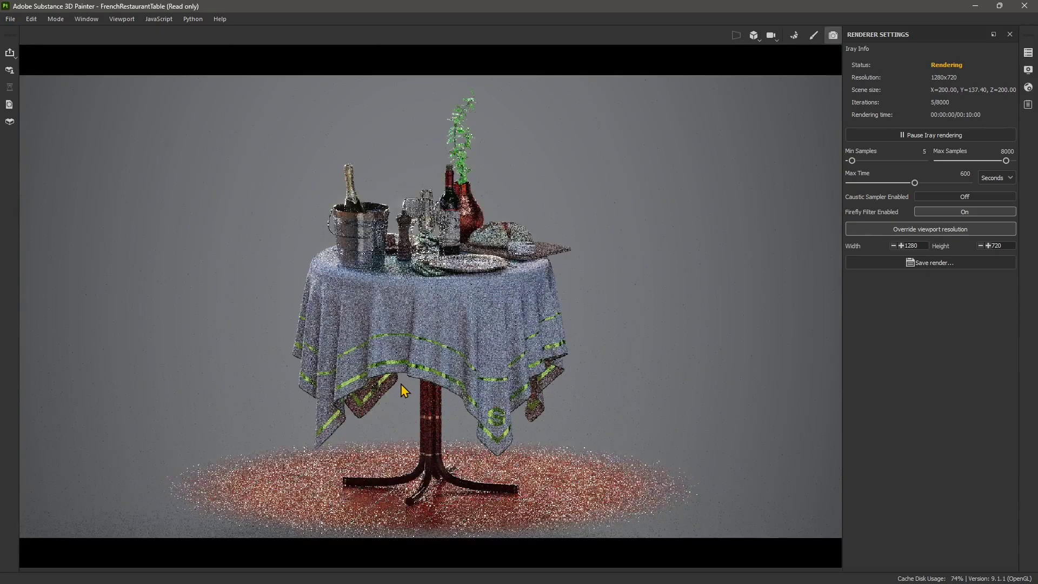
right_click_drag(429, 356, 431, 354, "shift")
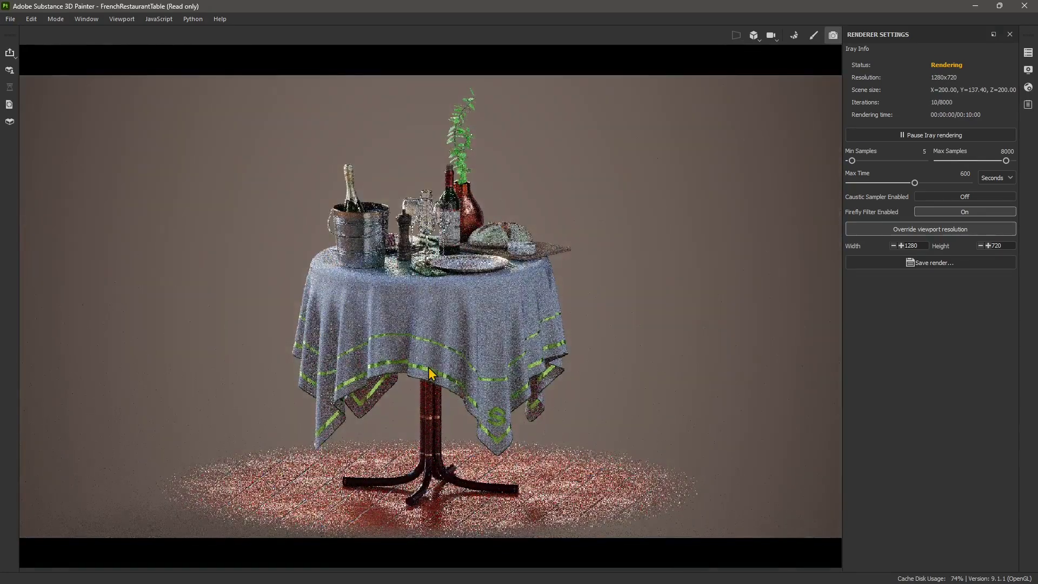
right_click_drag(435, 391, 444, 382, "shift")
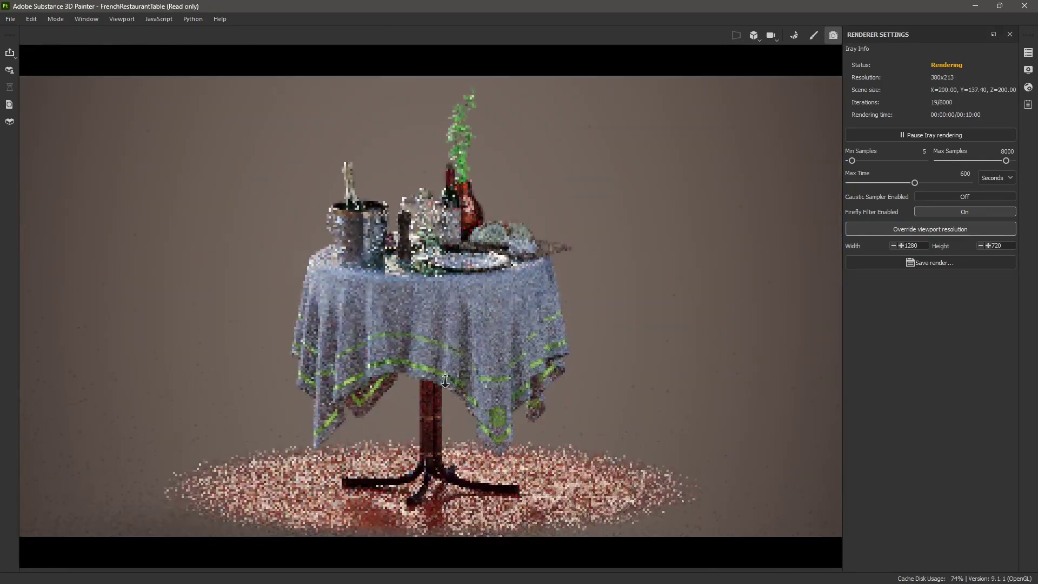